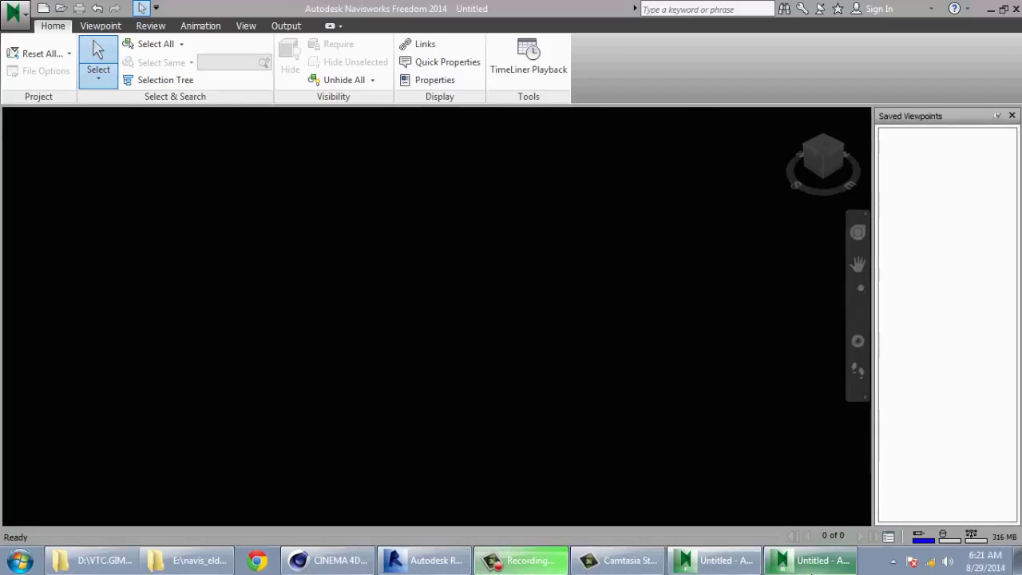
# Step: Close Navisworks Manage's Clash Detective panel, then return to the empty Freedom window
pyautogui.click(808, 560)
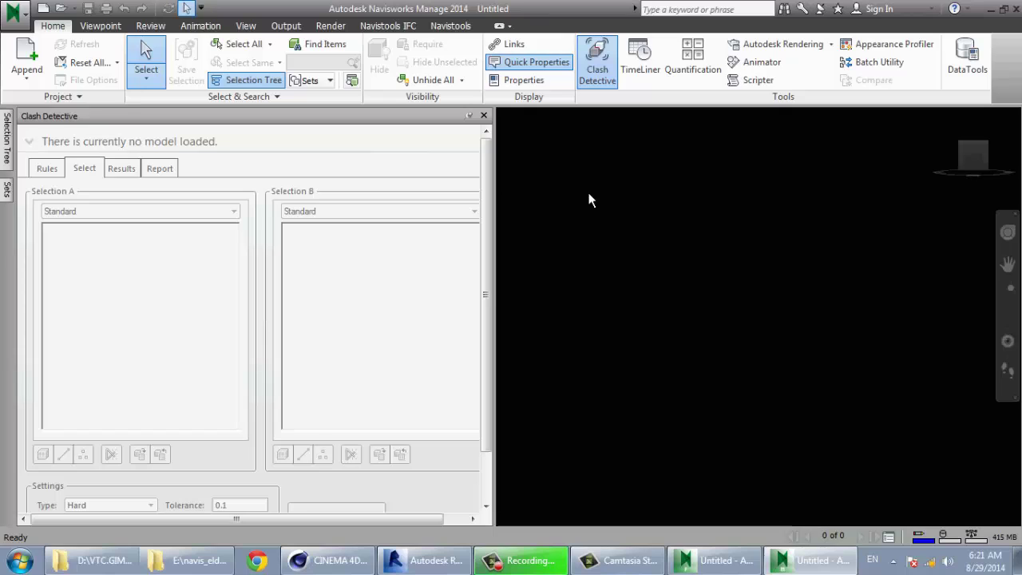
pyautogui.click(485, 116)
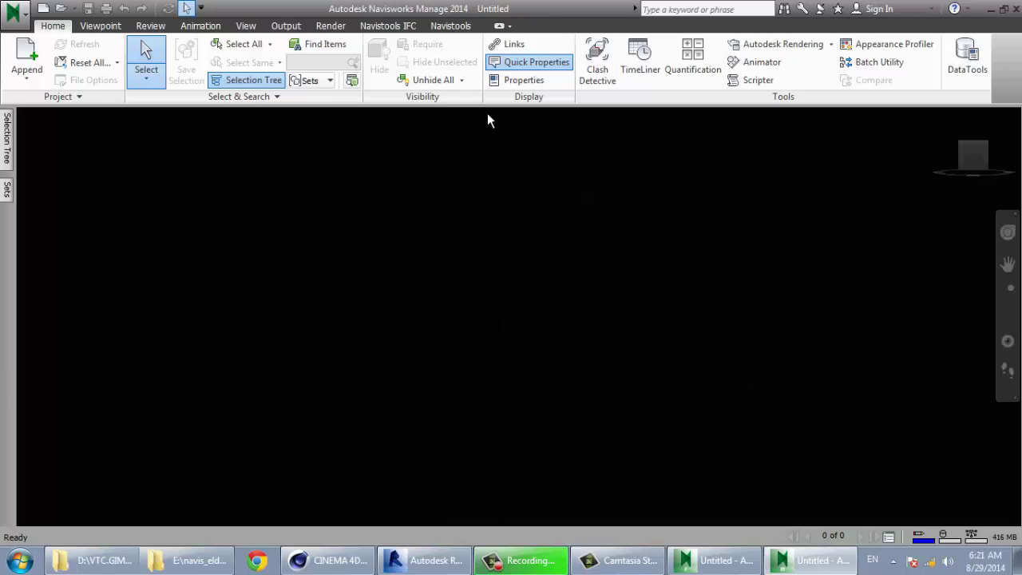
pyautogui.click(725, 563)
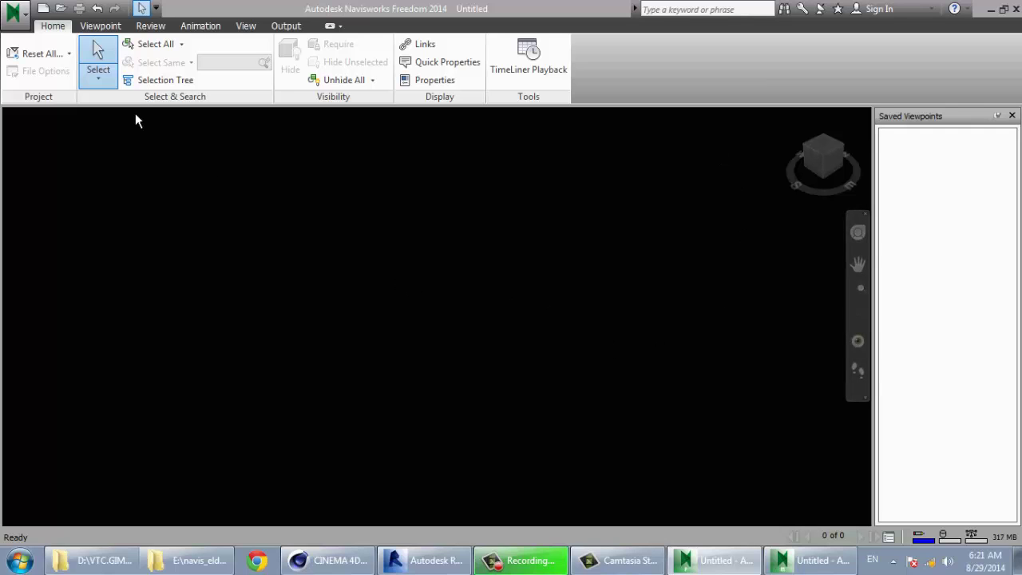
# Step: Review the Files of type list in Freedom's Open dialog, cancel it, and switch to Manage
pyautogui.click(61, 8)
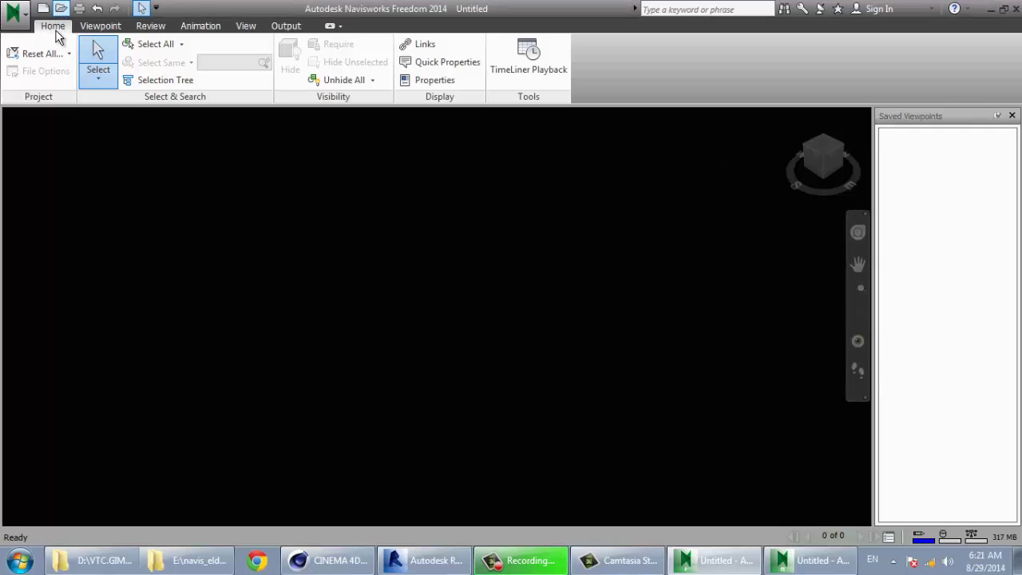
pyautogui.click(409, 412)
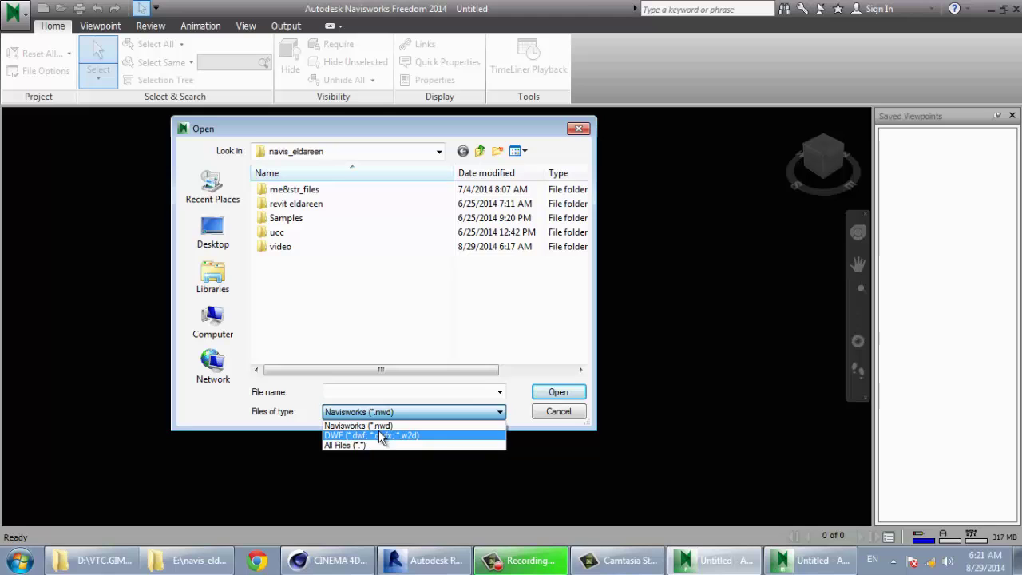
pyautogui.click(534, 407)
pyautogui.click(556, 412)
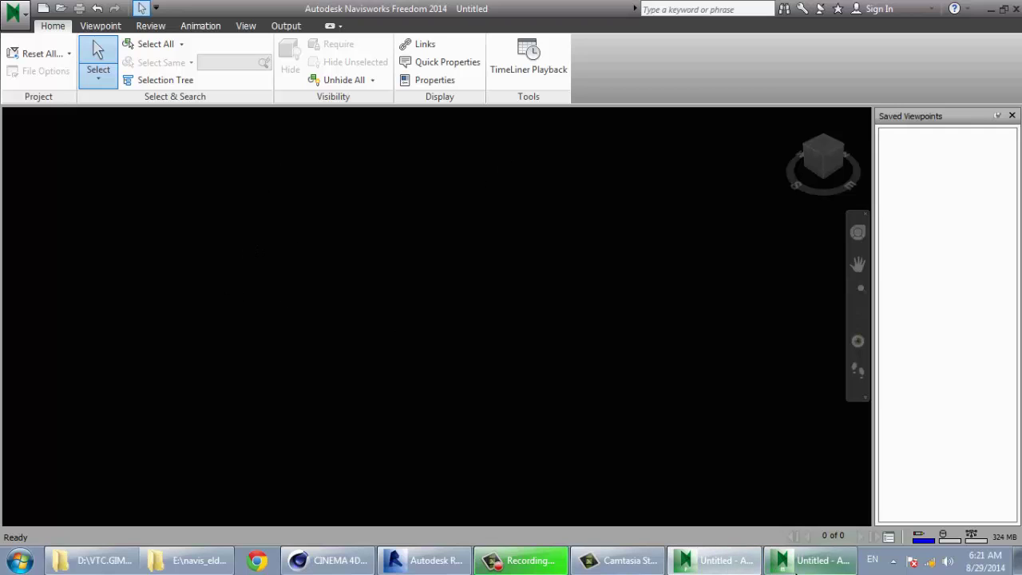
pyautogui.click(811, 560)
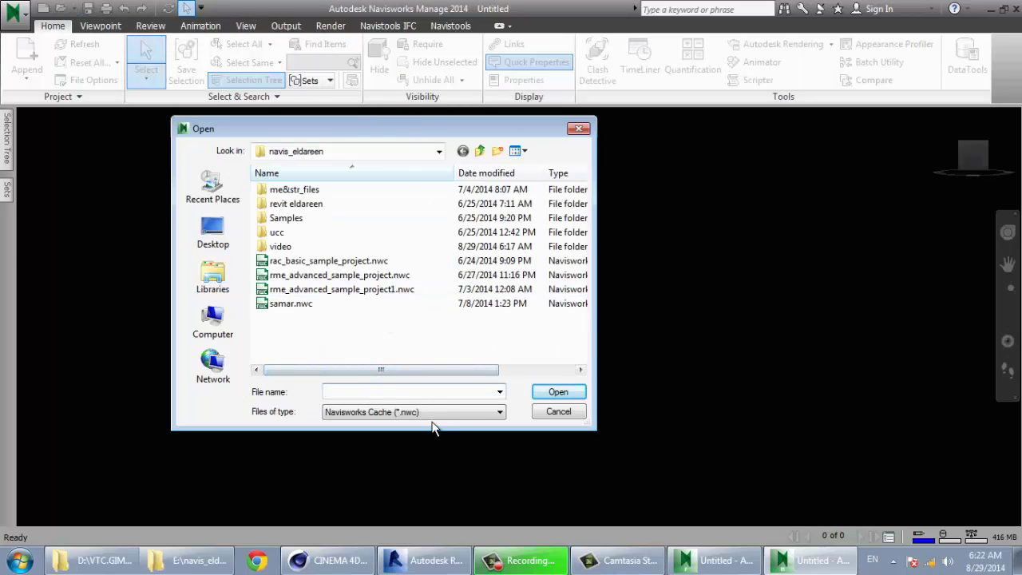
# Step: Open rac_basic_sample_project.nwc from navis_eldareen with the Navisworks Cache file type
pyautogui.click(437, 411)
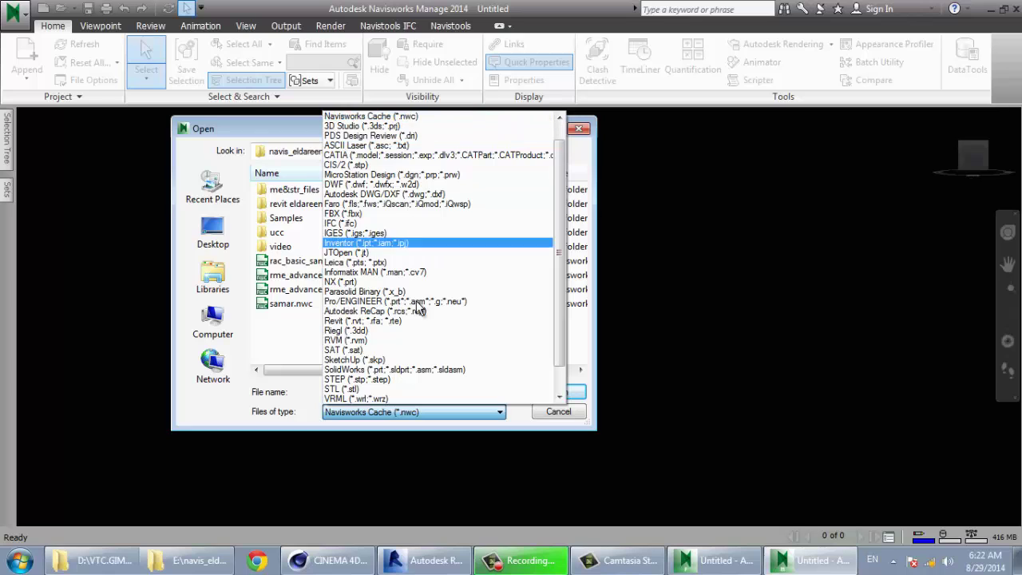
pyautogui.click(288, 391)
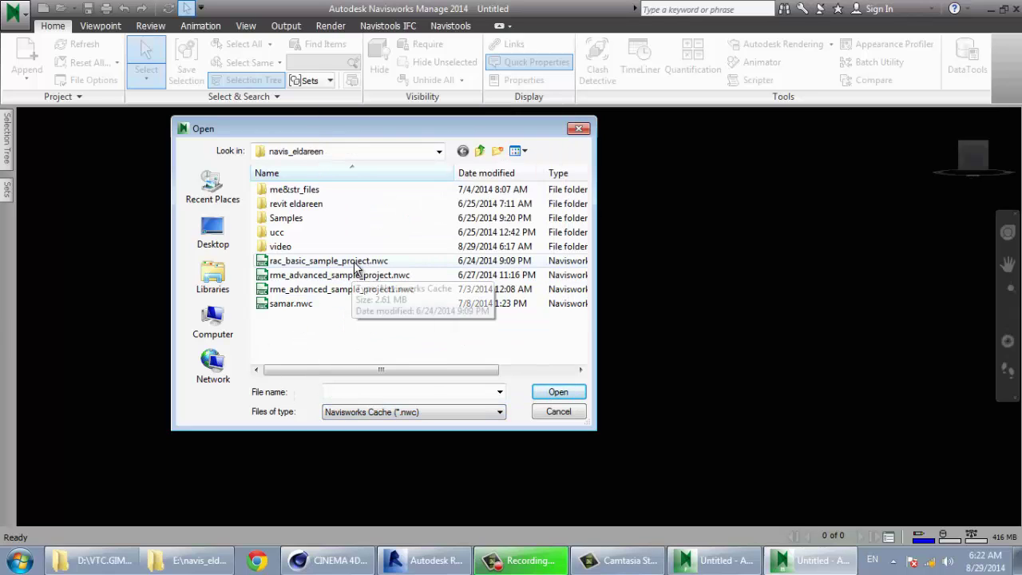
pyautogui.click(384, 261)
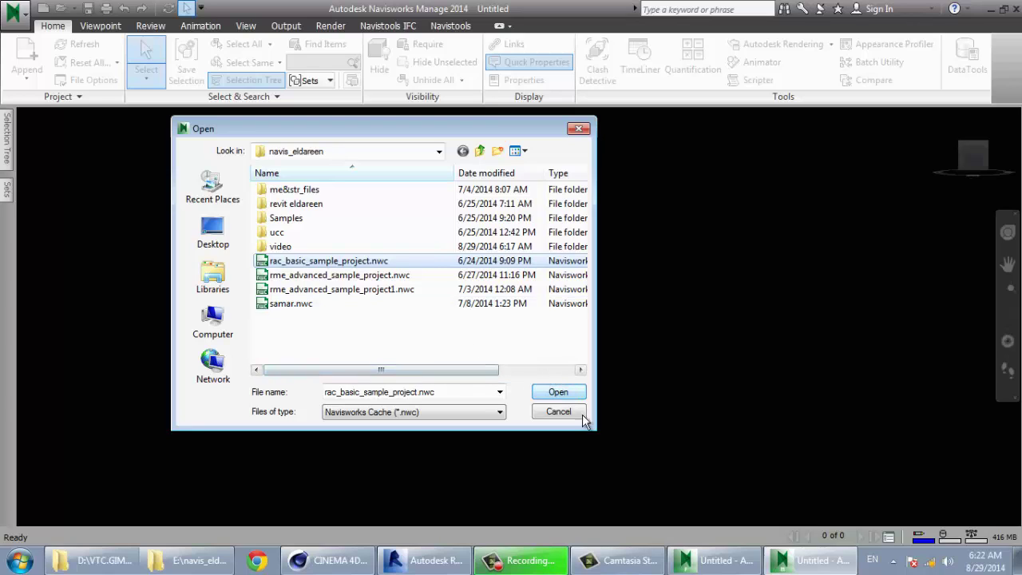
pyautogui.click(559, 392)
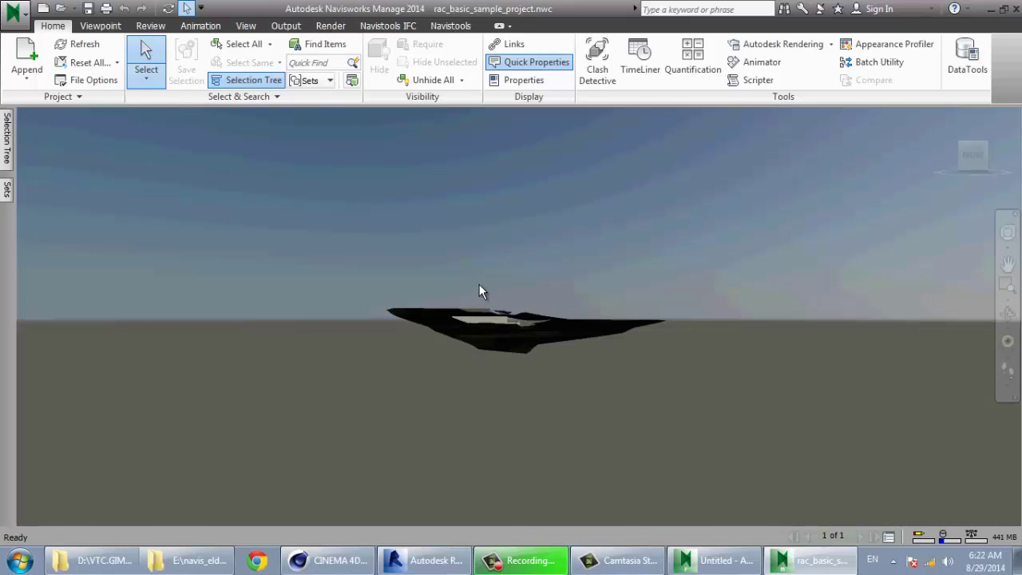
# Step: Zoom in on the red-roofed house, then open and dismiss the application menu
pyautogui.scroll(2, 489, 296)
pyautogui.scroll(2, 514, 322)
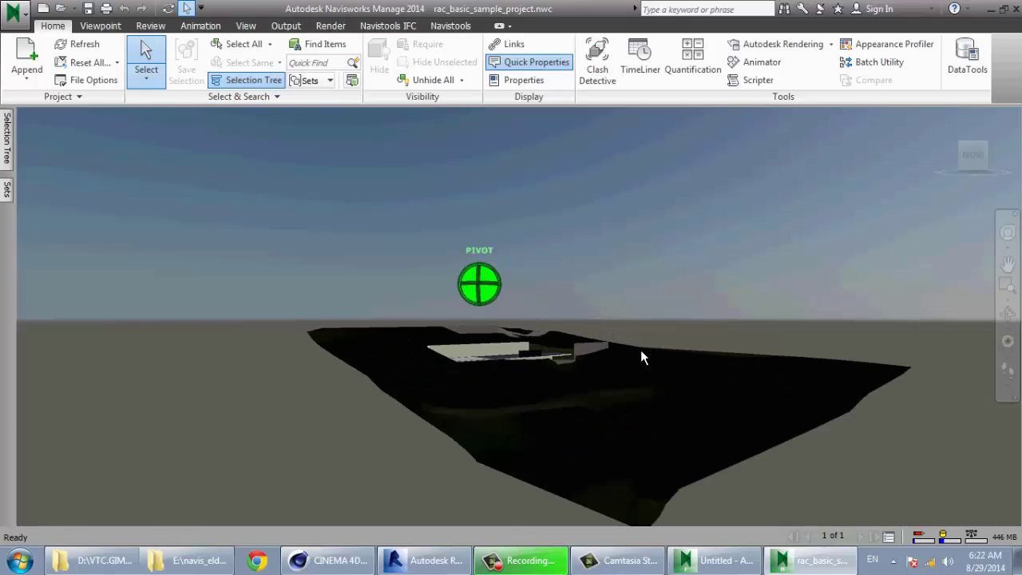
pyautogui.scroll(3, 630, 351)
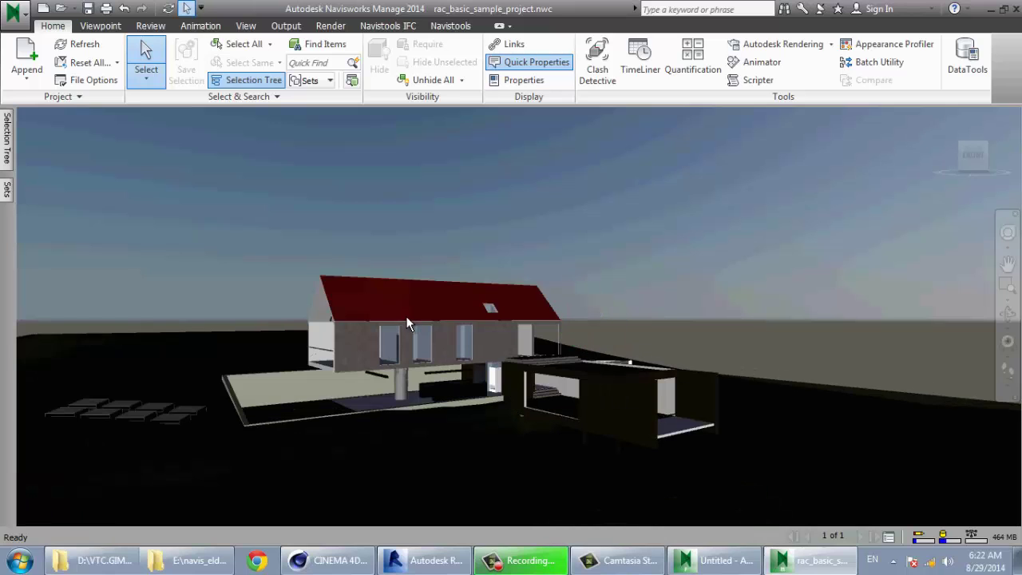
pyautogui.click(14, 13)
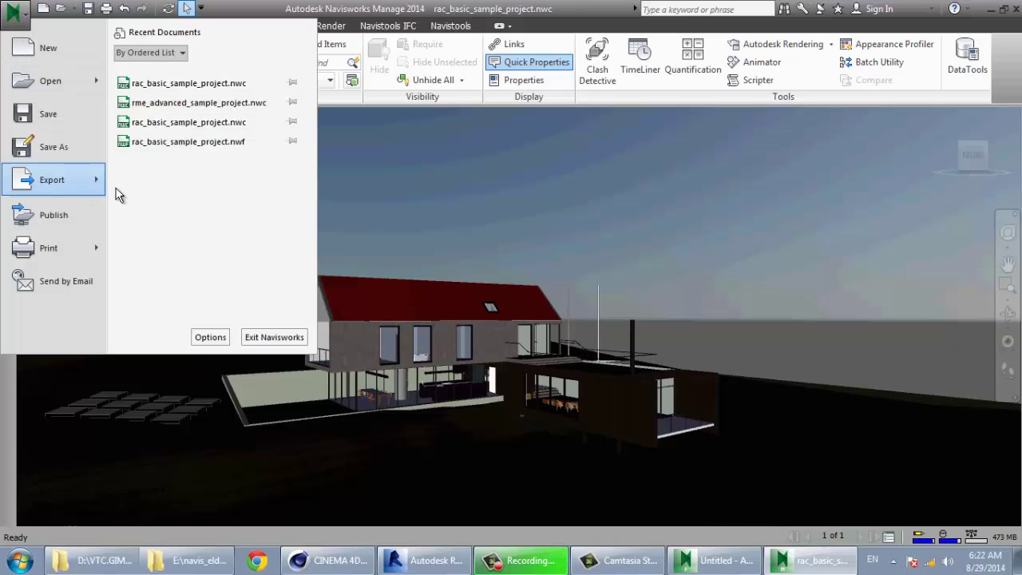
pyautogui.click(360, 98)
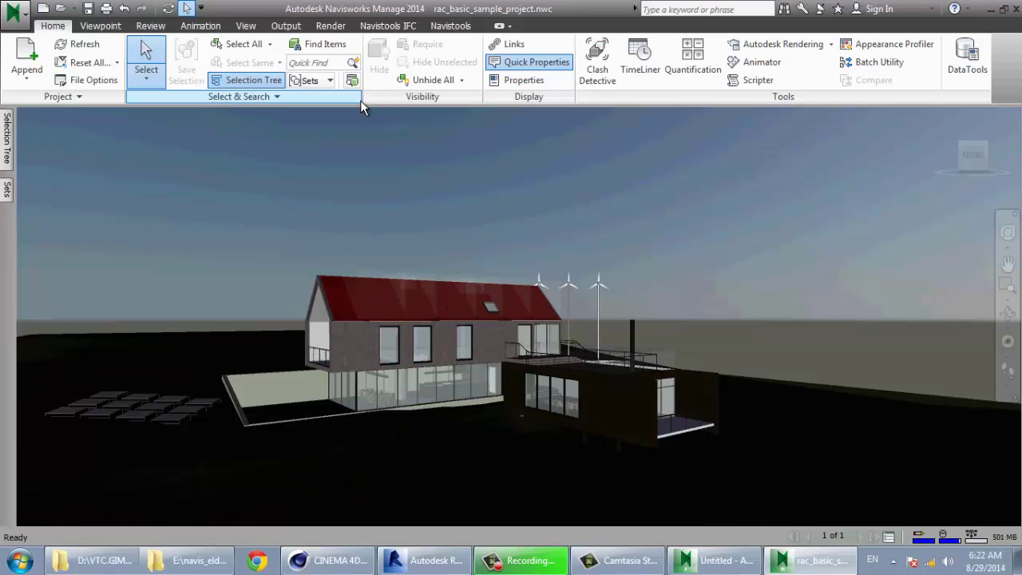
# Step: Publish the model from the Output tab as an NWD file named 13 in navis_eldareen
pyautogui.click(282, 26)
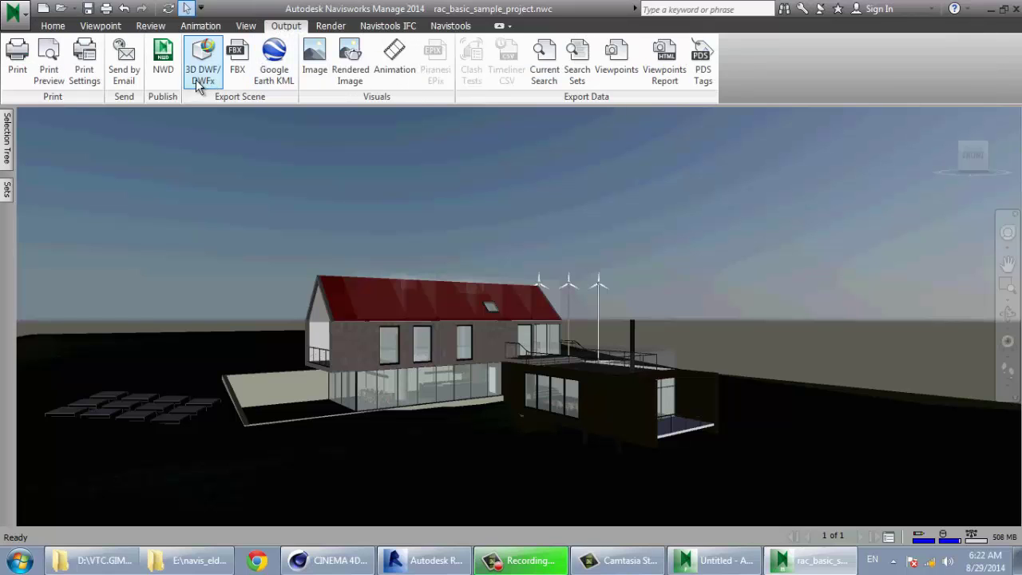
pyautogui.click(164, 64)
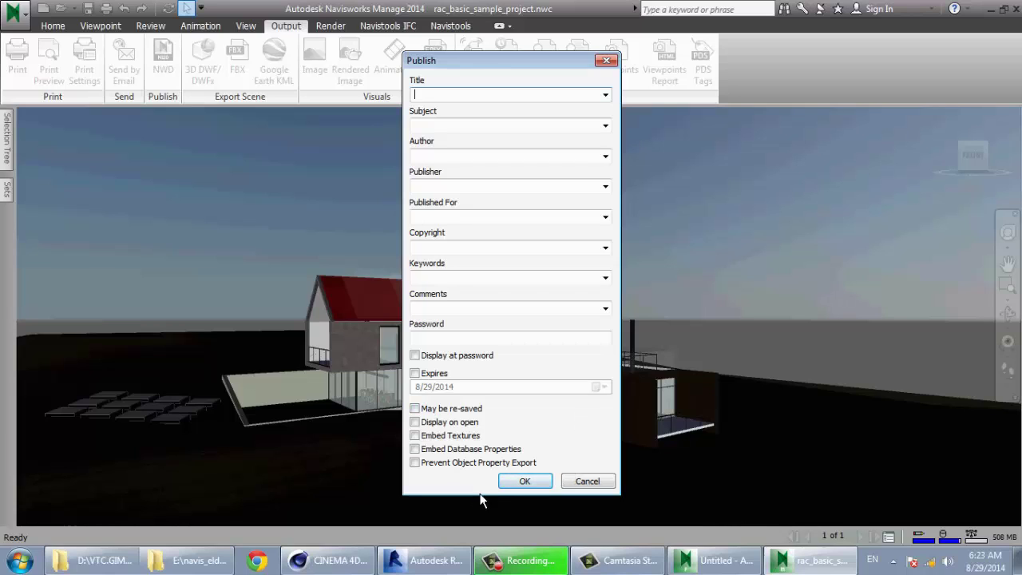
pyautogui.click(527, 485)
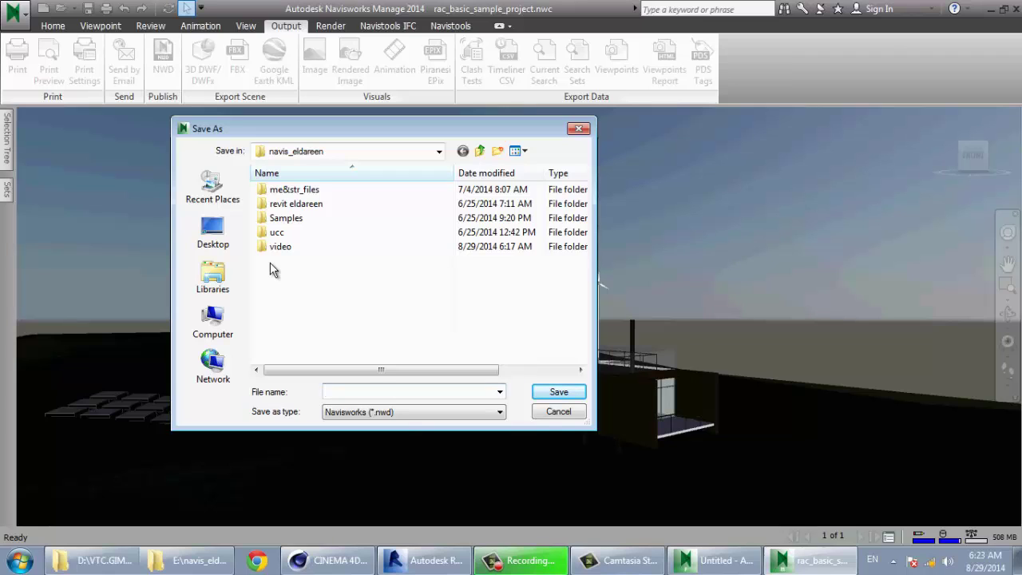
pyautogui.write('13')
pyautogui.click(565, 391)
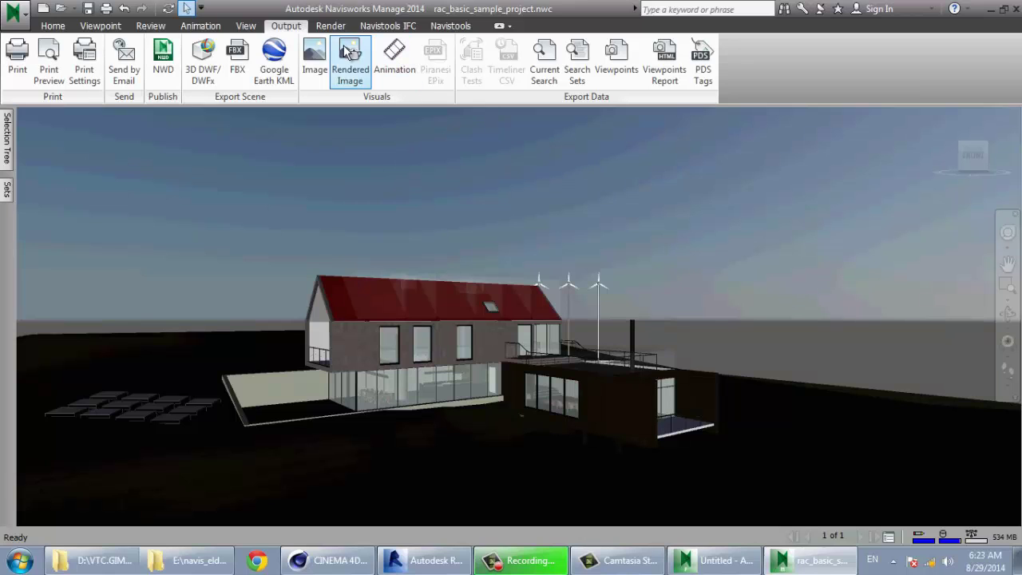
# Step: Switch to Navisworks Freedom and open 13.nwd
pyautogui.click(719, 562)
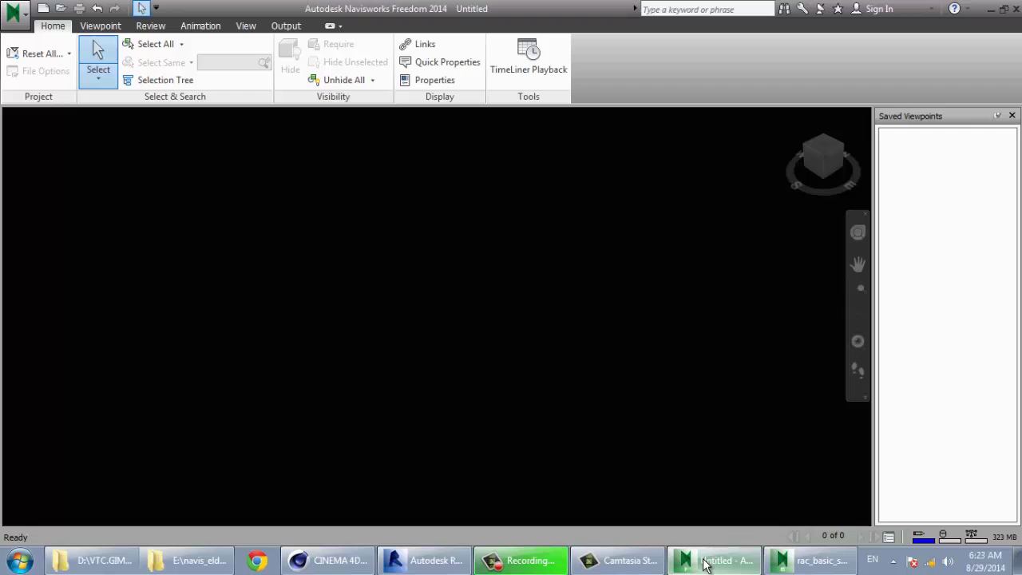
pyautogui.click(68, 8)
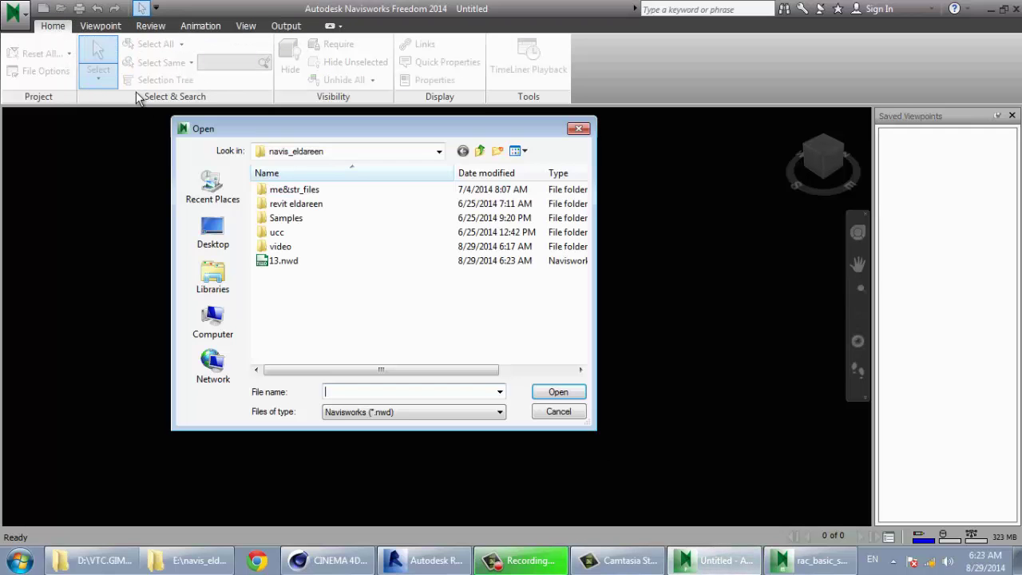
pyautogui.click(315, 263)
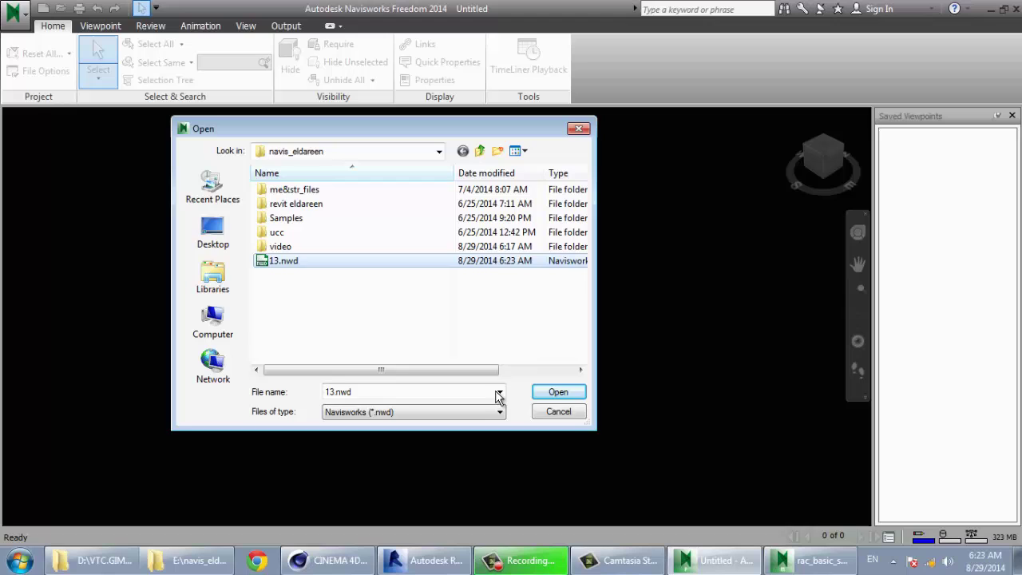
pyautogui.click(559, 392)
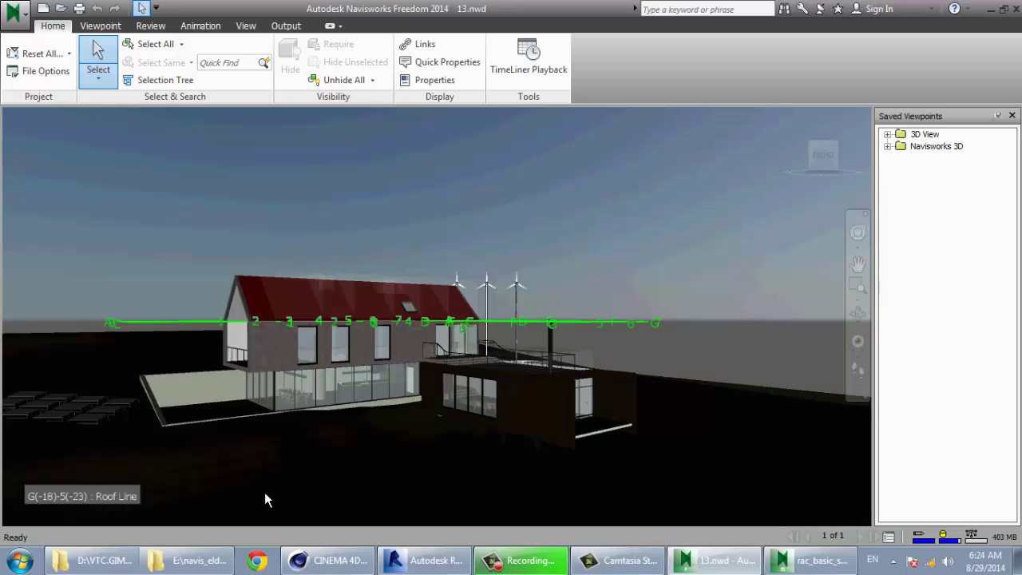
# Step: Select the whole model, clear the selection, and jump to an elevated corner view
pyautogui.click(365, 295)
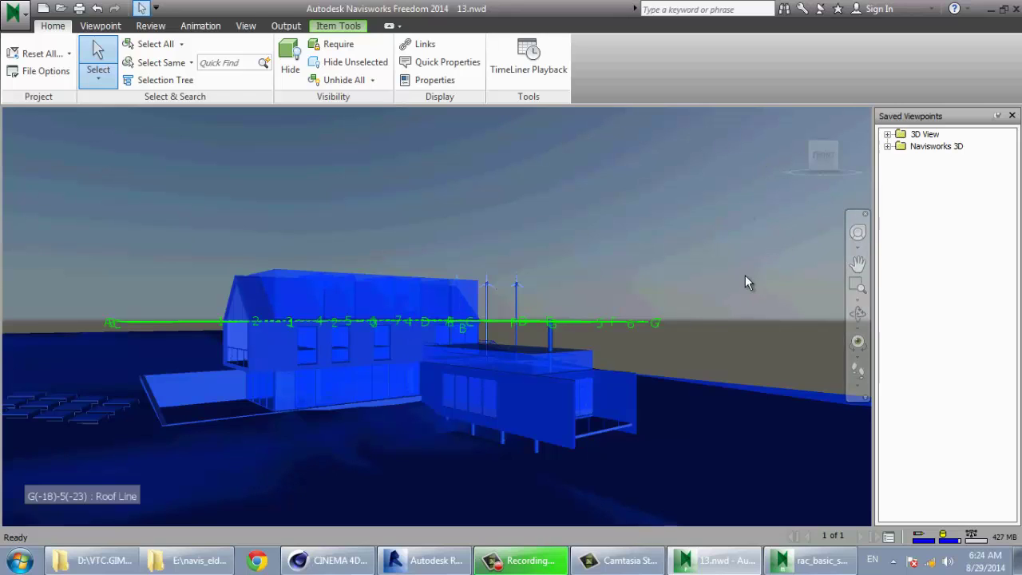
pyautogui.press('Escape')
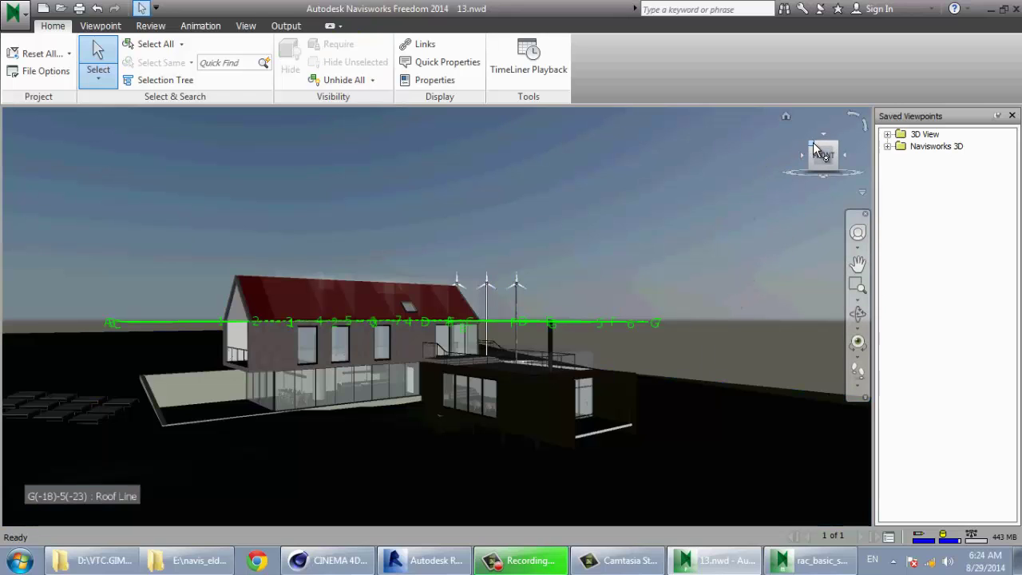
pyautogui.click(808, 149)
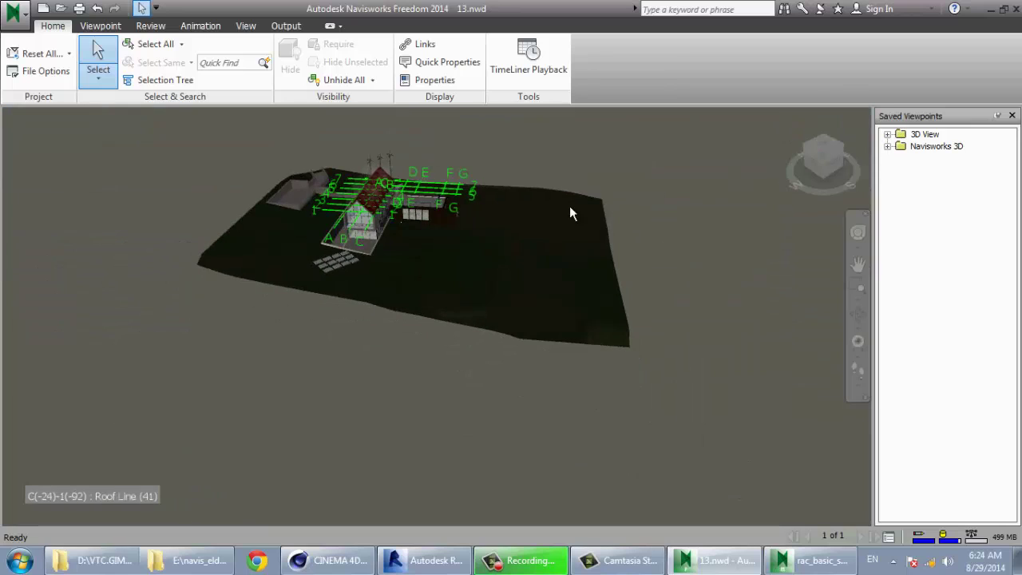
pyautogui.scroll(3, 352, 230)
pyautogui.scroll(2, 375, 240)
pyautogui.scroll(3, 399, 256)
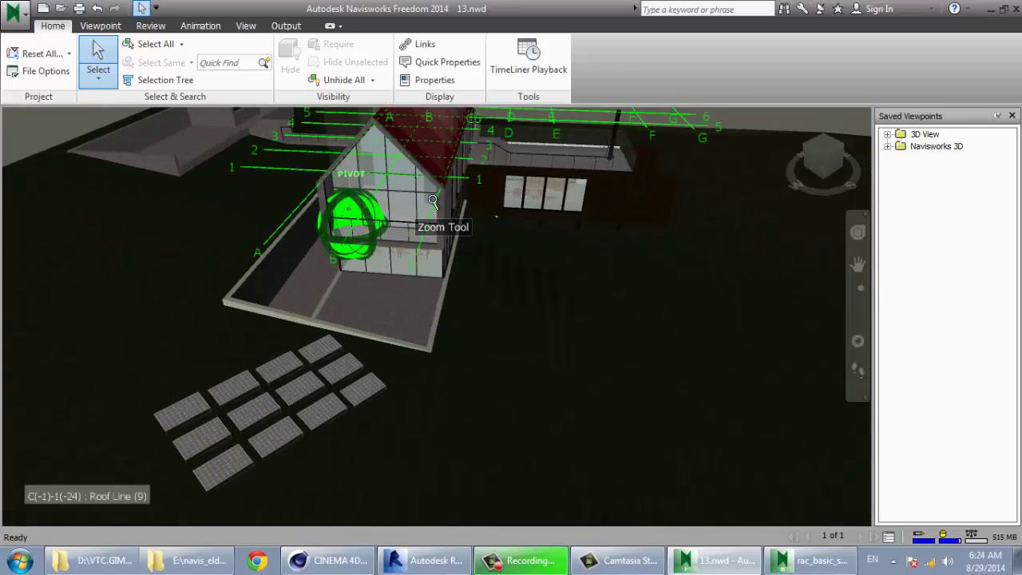
pyautogui.scroll(3, 463, 244)
# Step: Orbit and zoom around the site to inspect the house from several sides
pyautogui.moveTo(496, 240)
pyautogui.keyDown('shift'); pyautogui.mouseDown(button='middle')
pyautogui.moveTo(309, 247)
pyautogui.moveTo(216, 216)
pyautogui.moveTo(562, 223)
pyautogui.moveTo(282, 254)
pyautogui.mouseUp(button='middle'); pyautogui.keyUp('shift')
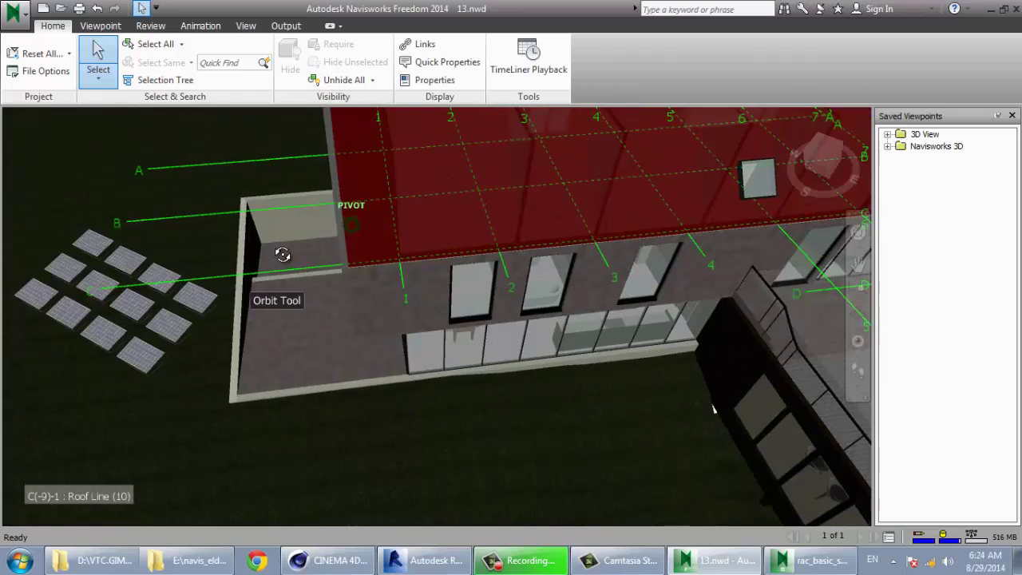
pyautogui.scroll(2, 36, 266)
pyautogui.scroll(-3, 36, 266)
pyautogui.moveTo(35, 266)
pyautogui.keyDown('shift'); pyautogui.mouseDown(button='middle')
pyautogui.moveTo(475, 320)
pyautogui.moveTo(301, 553)
pyautogui.mouseUp(button='middle'); pyautogui.keyUp('shift')
pyautogui.scroll(3, 335, 211)
pyautogui.scroll(2, 371, 160)
pyautogui.scroll(-5, 372, 160)
pyautogui.keyDown('shift'); pyautogui.moveTo(371, 160); pyautogui.dragTo(80, 251, button='middle'); pyautogui.keyUp('shift')
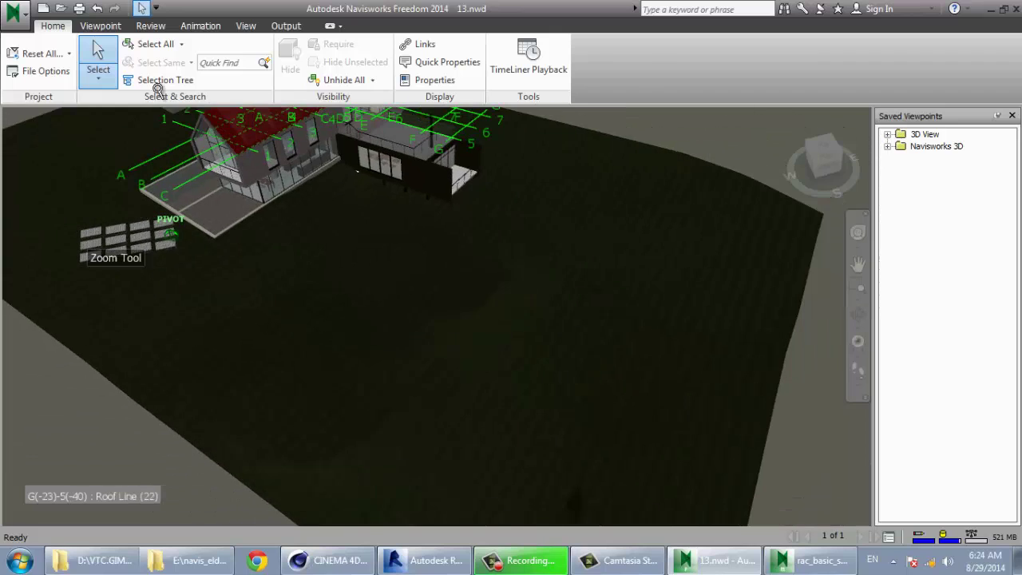
# Step: Pick the patio floor slab and a house wall, then select the entire model
pyautogui.click(230, 205)
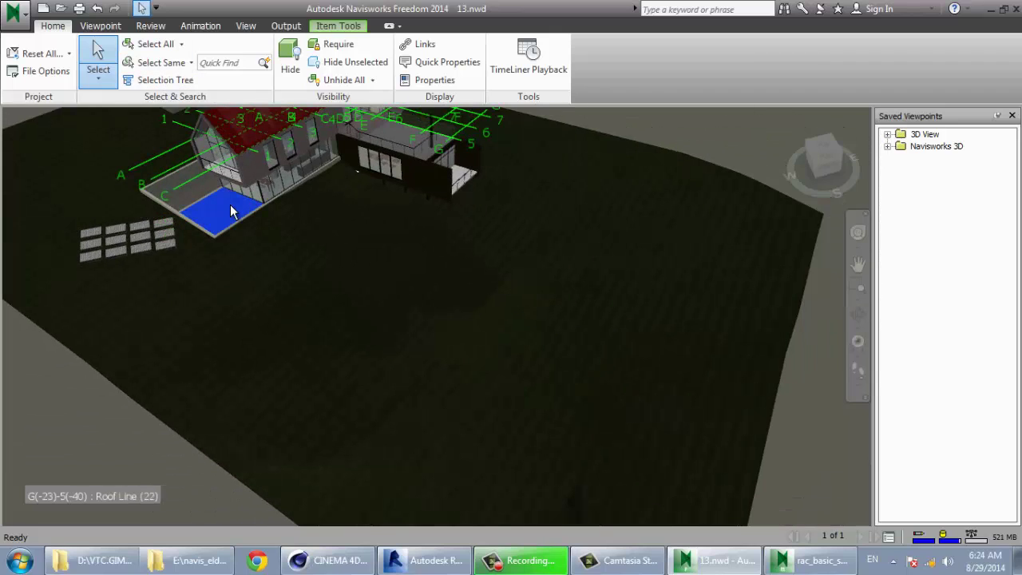
pyautogui.click(253, 150)
pyautogui.rightClick(255, 159)
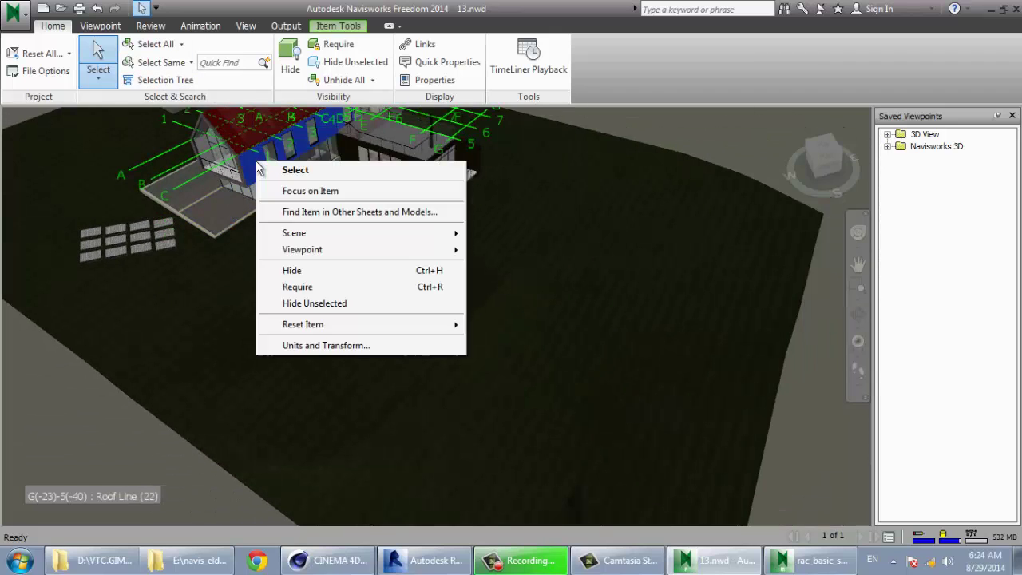
pyautogui.click(156, 44)
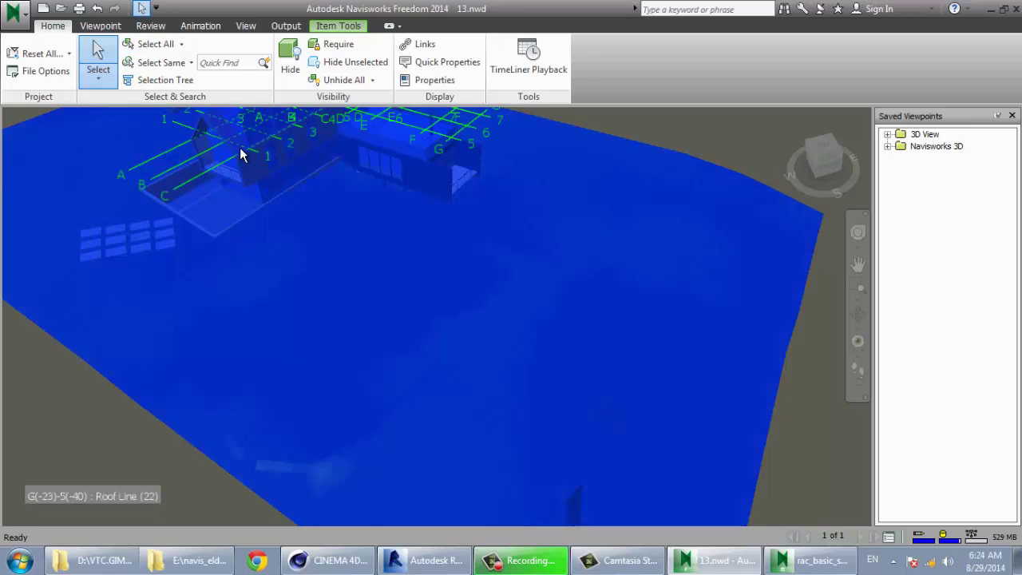
# Step: Expand 13.nwd in the Selection Tree and hide the Level 2 upper floor
pyautogui.click(162, 84)
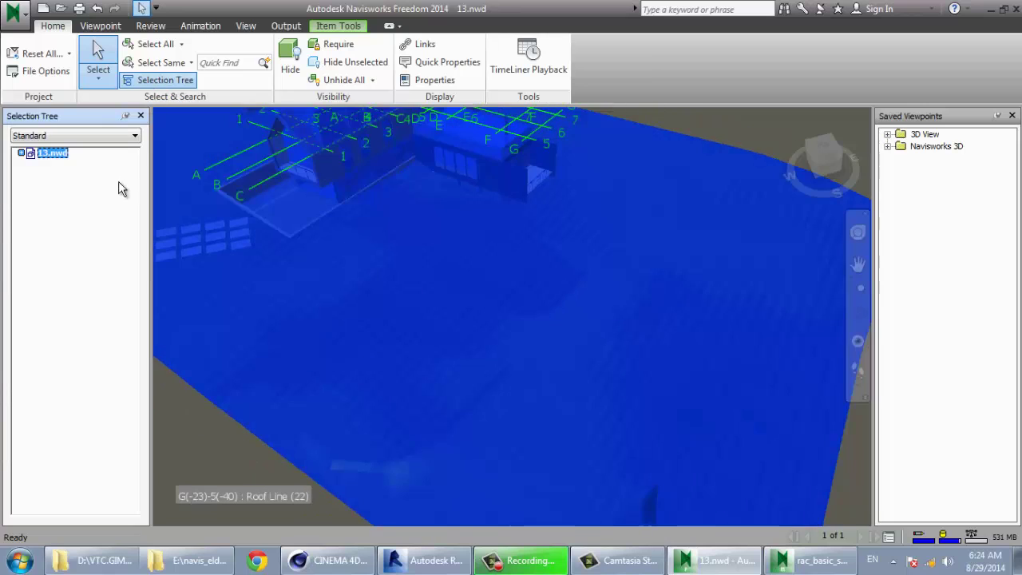
pyautogui.click(22, 153)
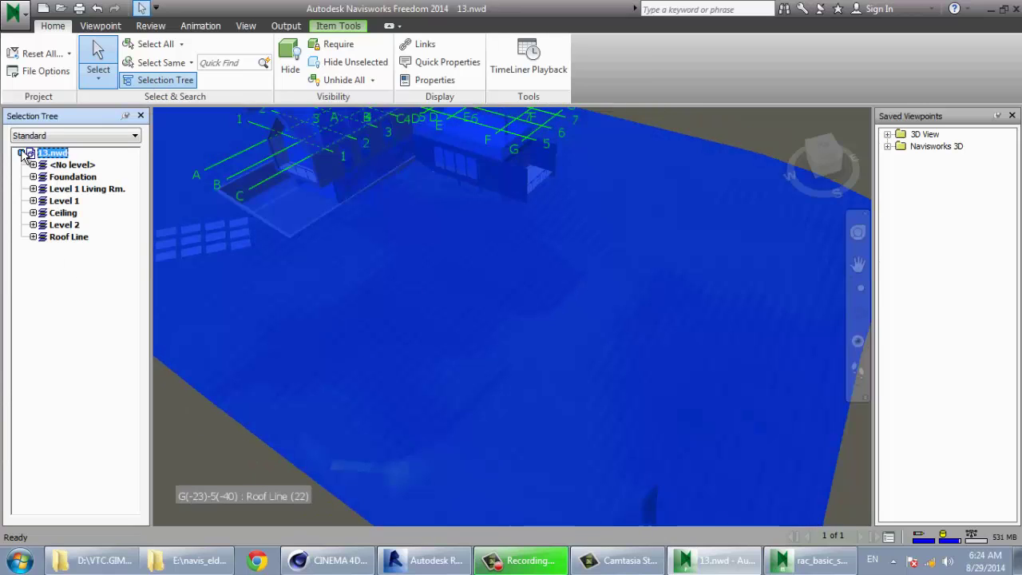
pyautogui.press('Escape')
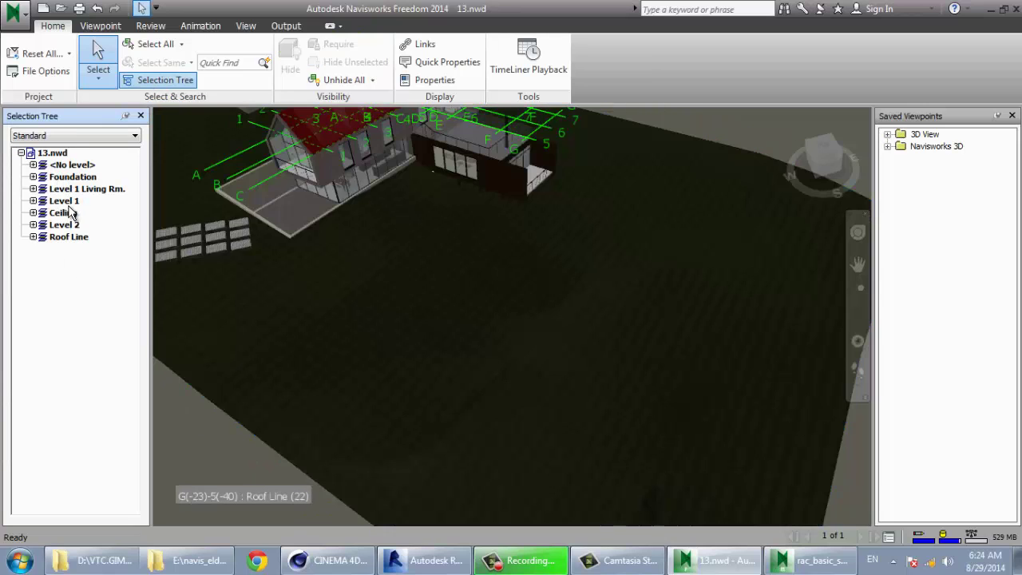
pyautogui.click(70, 201)
pyautogui.press('Escape')
pyautogui.click(86, 194)
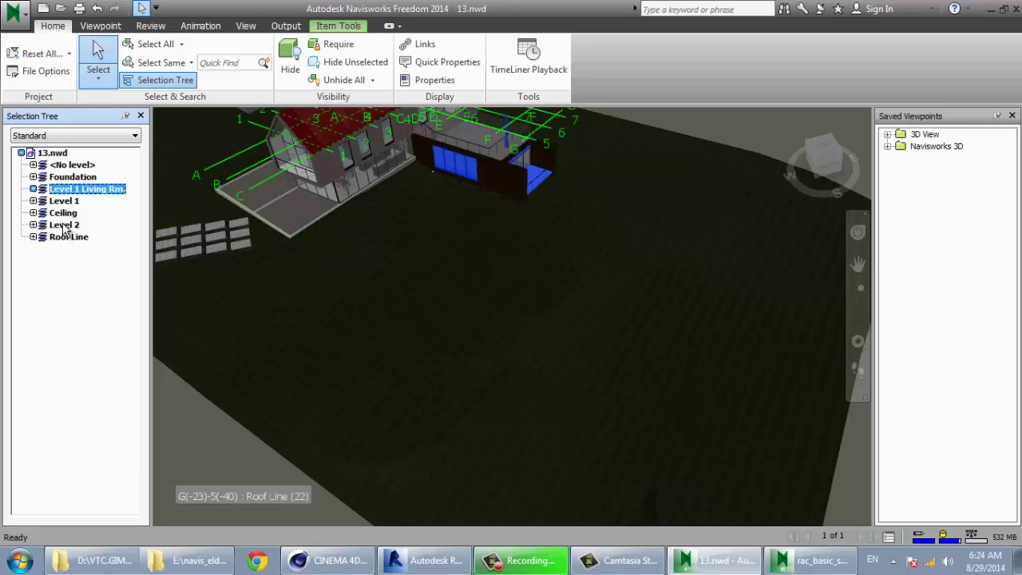
pyautogui.click(64, 225)
pyautogui.click(290, 62)
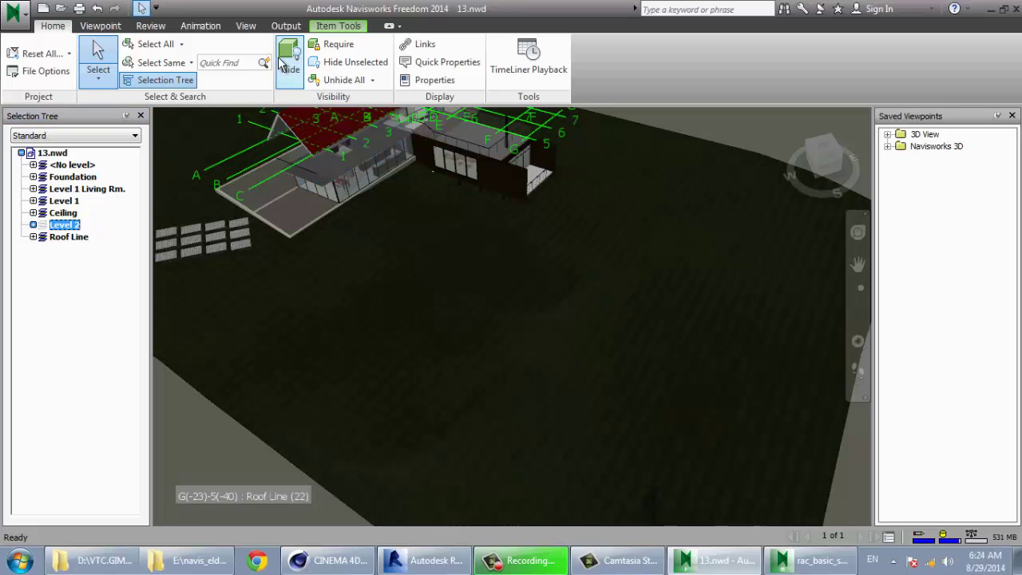
# Step: Recentre and zoom on the house, then hide the Roof Line level
pyautogui.moveTo(392, 200); pyautogui.dragTo(367, 319, button='middle')
pyautogui.scroll(2, 309, 357)
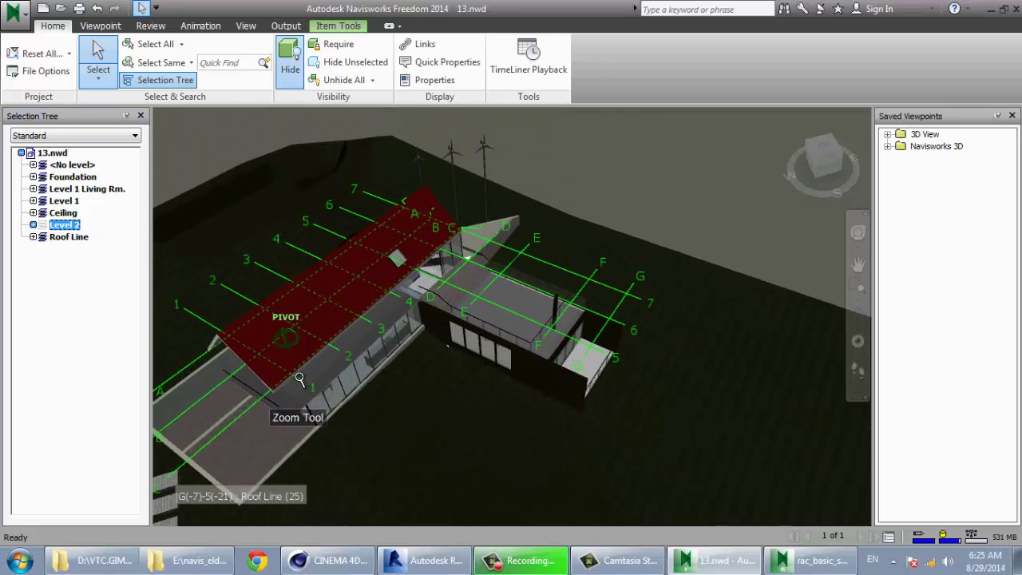
pyautogui.scroll(2, 285, 388)
pyautogui.scroll(2, 288, 400)
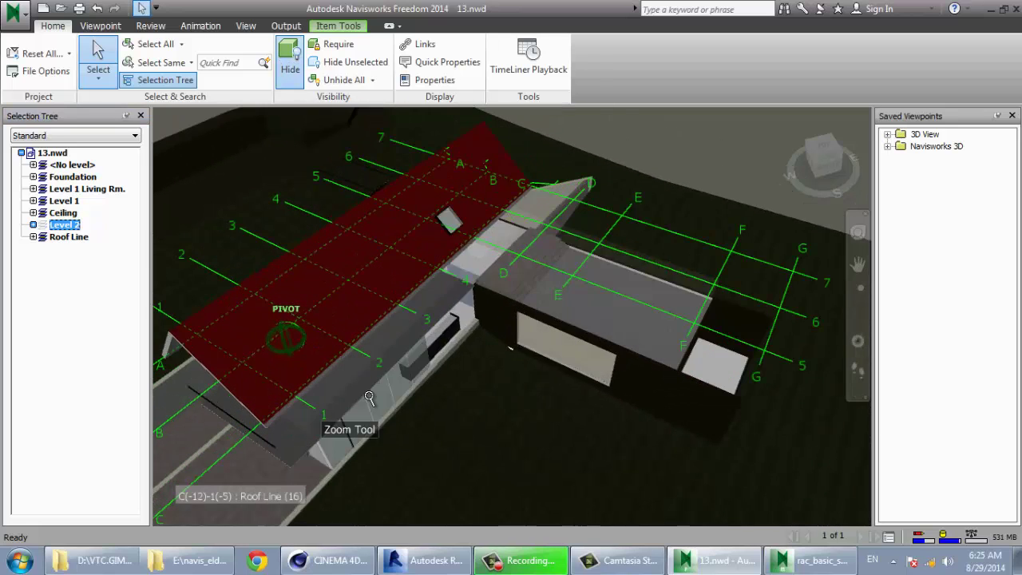
pyautogui.click(56, 237)
pyautogui.click(288, 69)
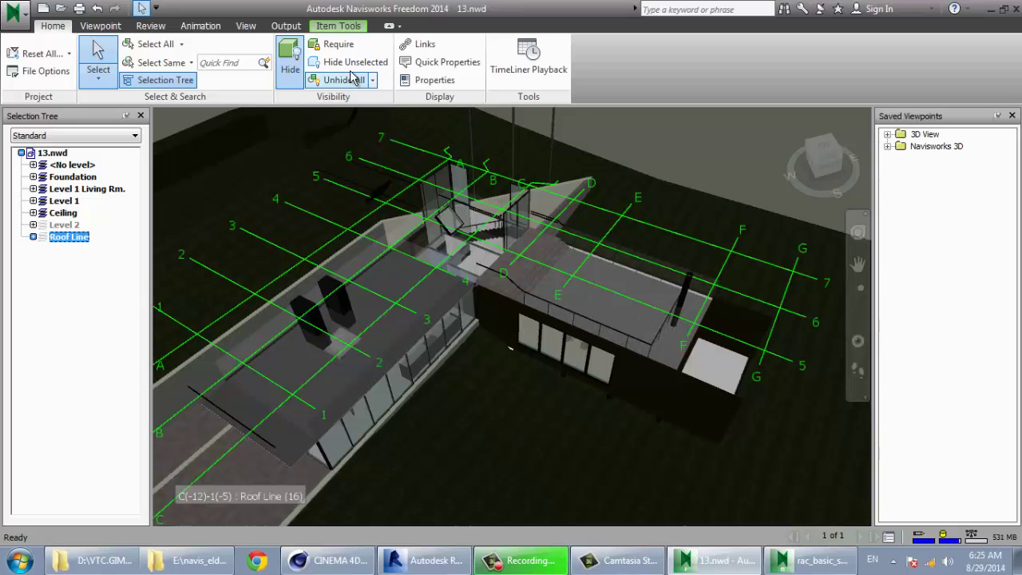
# Step: Select the kitchen volume, lower floor and ceiling strip, hide everything else, and orbit around them
pyautogui.click(399, 337)
pyautogui.keyDown('ctrl'); pyautogui.click(243, 437); pyautogui.keyUp('ctrl')
pyautogui.keyDown('ctrl'); pyautogui.click(267, 444); pyautogui.keyUp('ctrl')
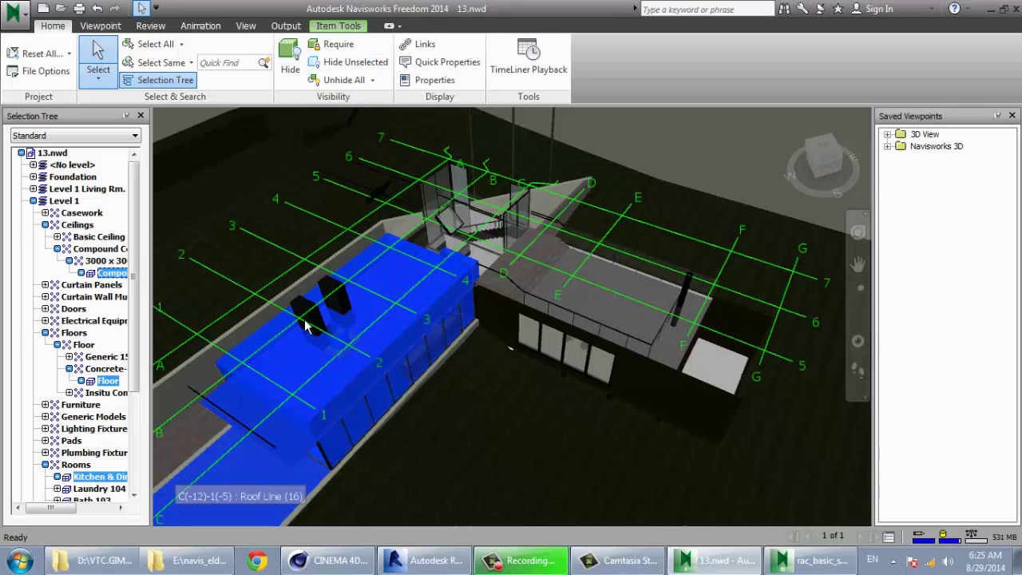
pyautogui.click(356, 62)
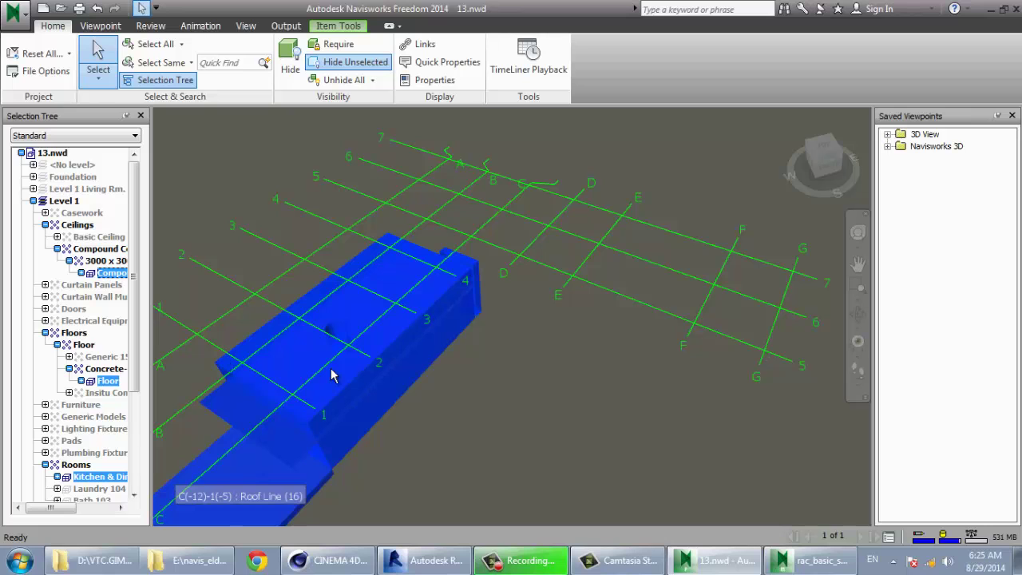
pyautogui.click(434, 511)
pyautogui.scroll(2, 256, 434)
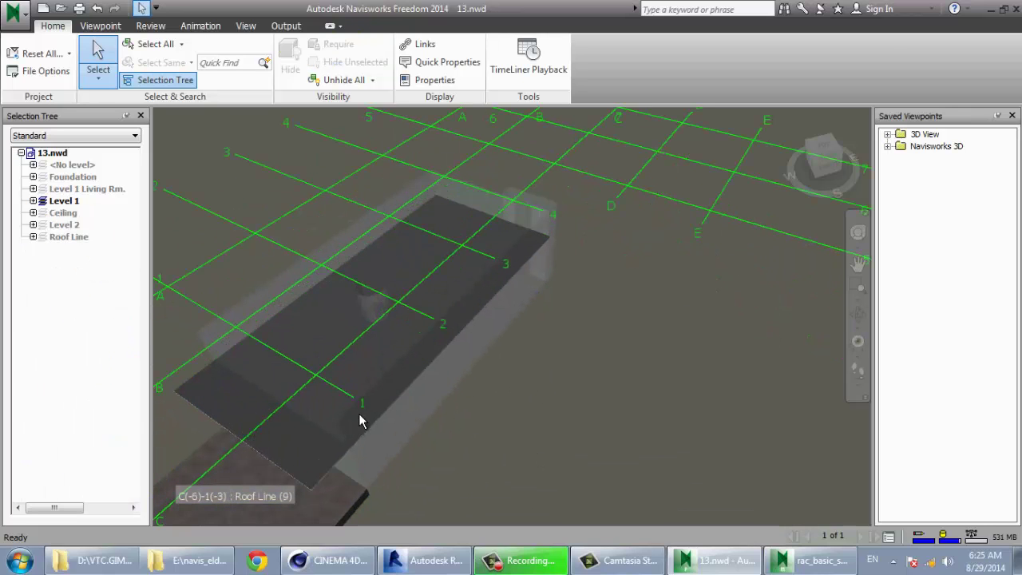
pyautogui.moveTo(360, 418)
pyautogui.keyDown('shift'); pyautogui.mouseDown(button='middle')
pyautogui.moveTo(399, 338)
pyautogui.moveTo(303, 400)
pyautogui.mouseUp(button='middle'); pyautogui.keyUp('shift')
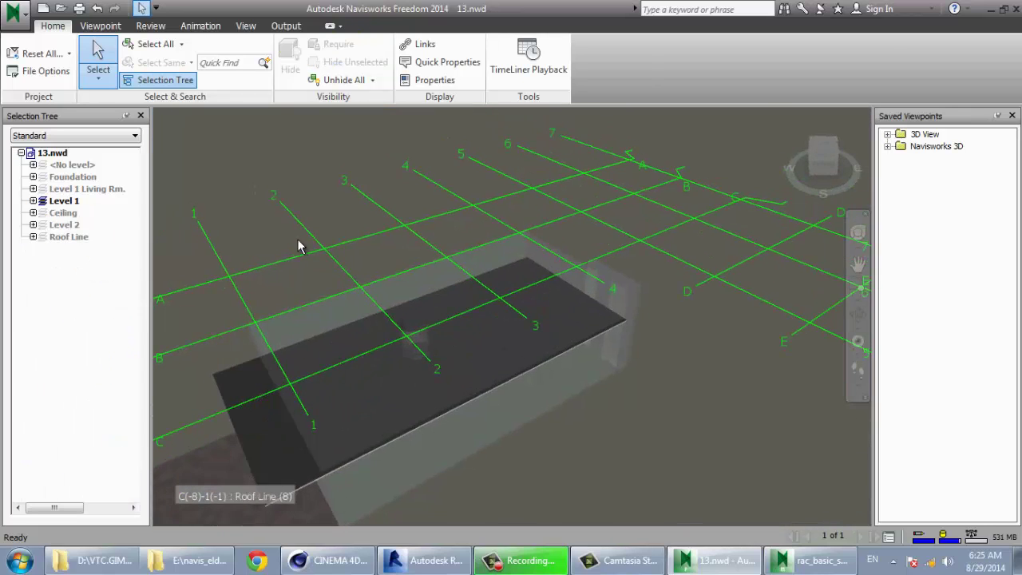
# Step: Unhide all model parts, then turn on Links and Quick Properties
pyautogui.scroll(-2, 289, 206)
pyautogui.scroll(-2, 750, 371)
pyautogui.click(340, 81)
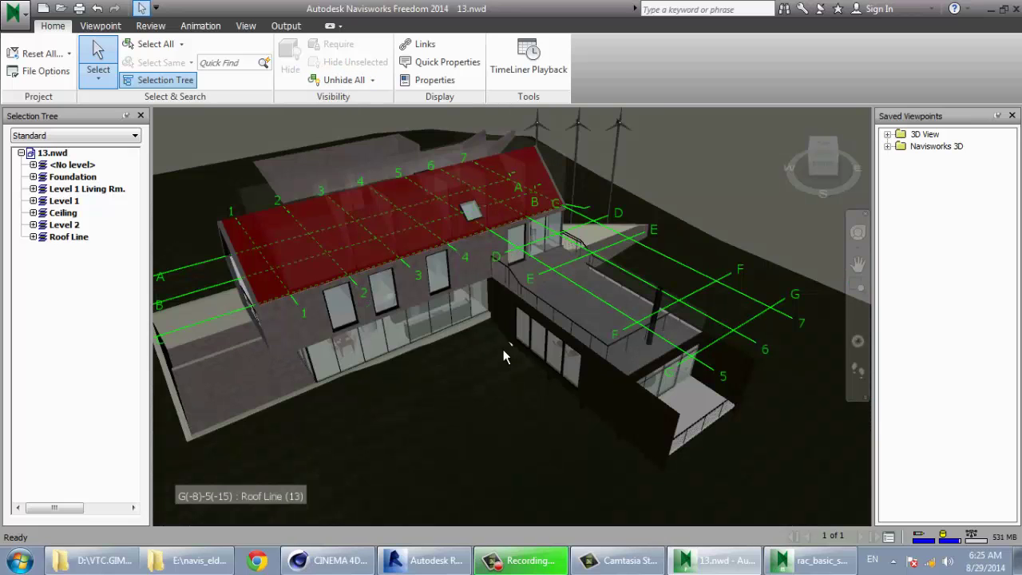
pyautogui.click(423, 45)
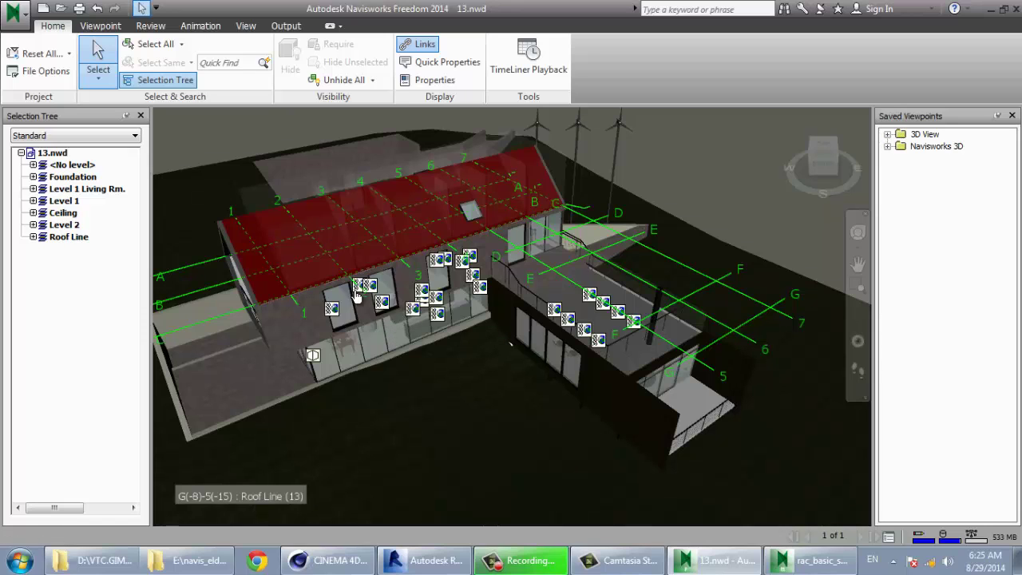
pyautogui.click(420, 72)
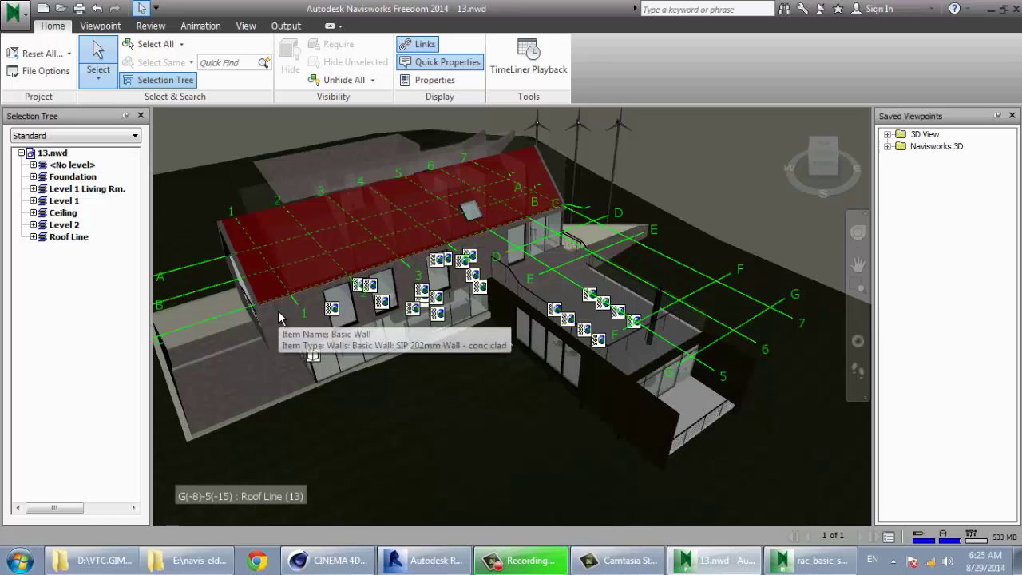
pyautogui.moveTo(279, 317)
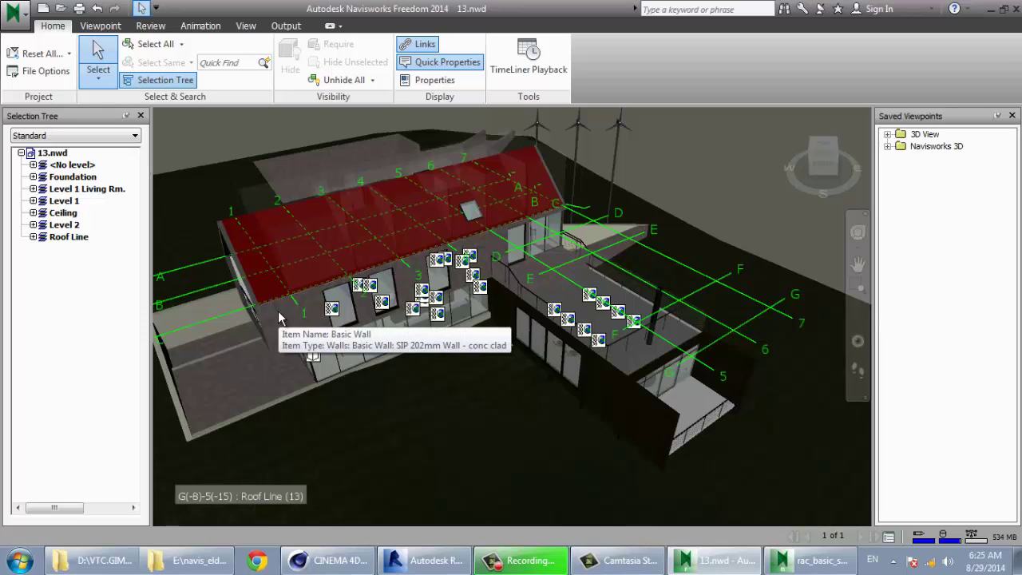
# Step: Open the Options Editor and expand its Model, Interface, General, Tools and File Readers groups
pyautogui.click(14, 11)
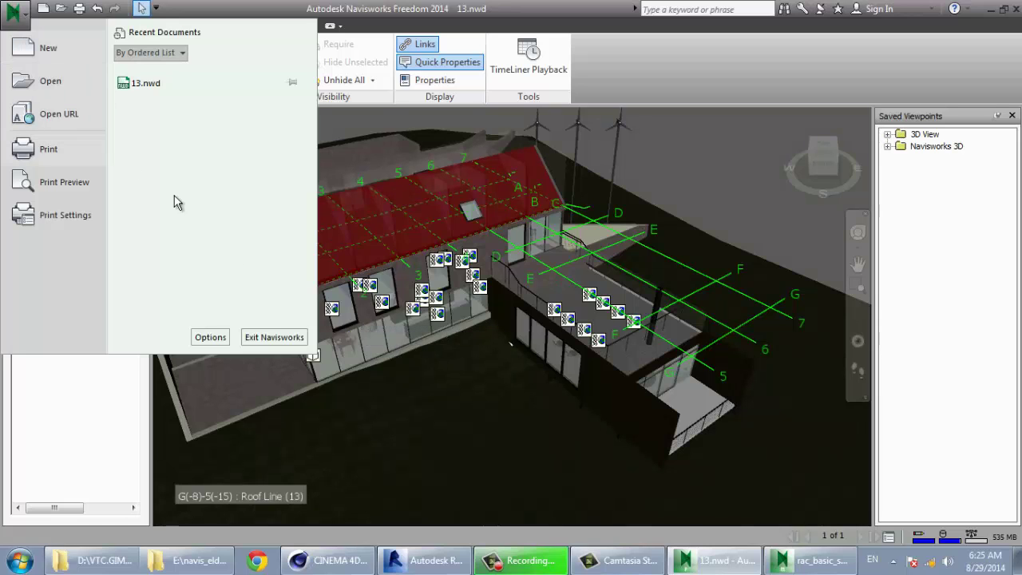
pyautogui.click(210, 336)
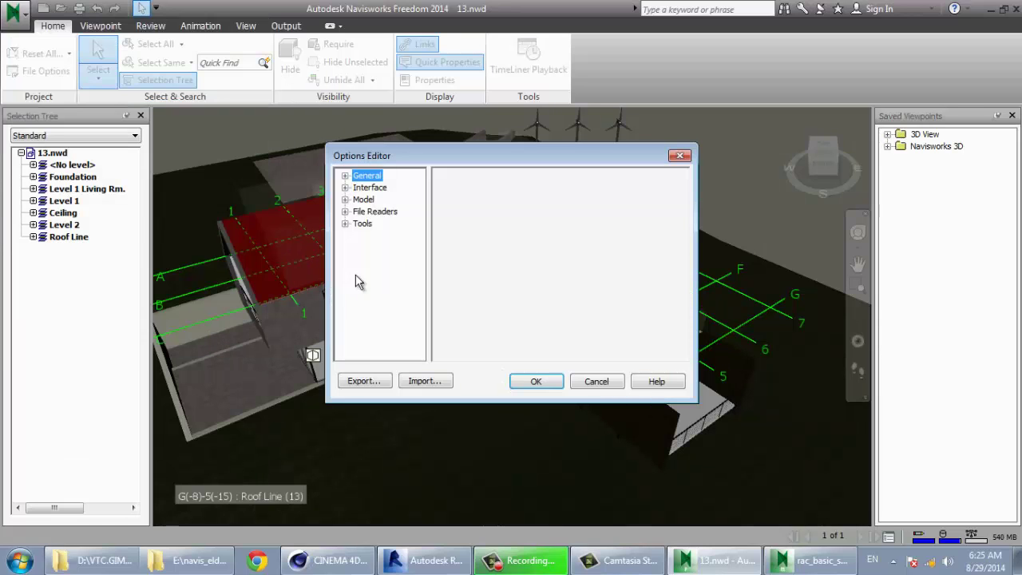
pyautogui.click(345, 200)
pyautogui.click(345, 188)
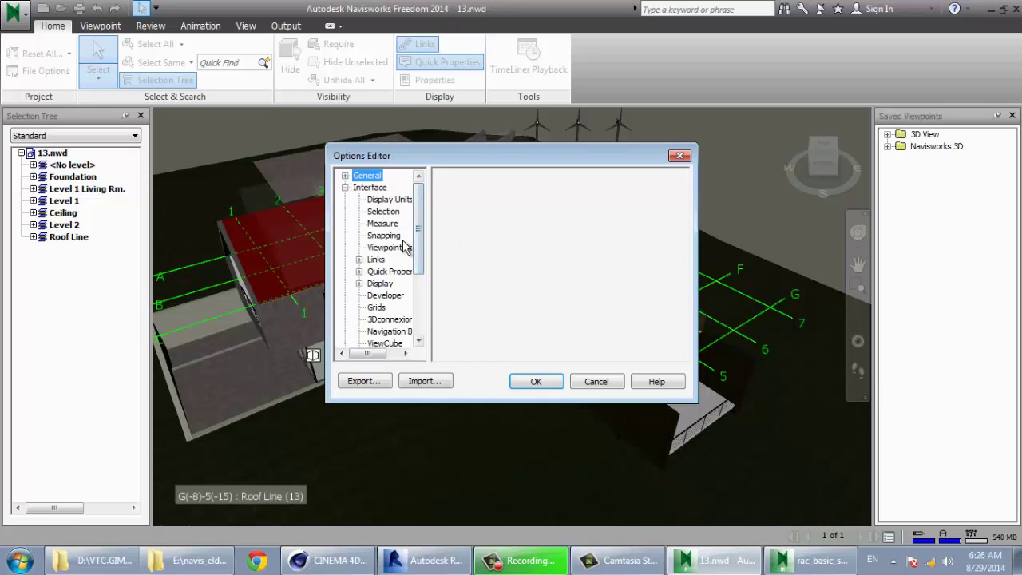
pyautogui.click(346, 176)
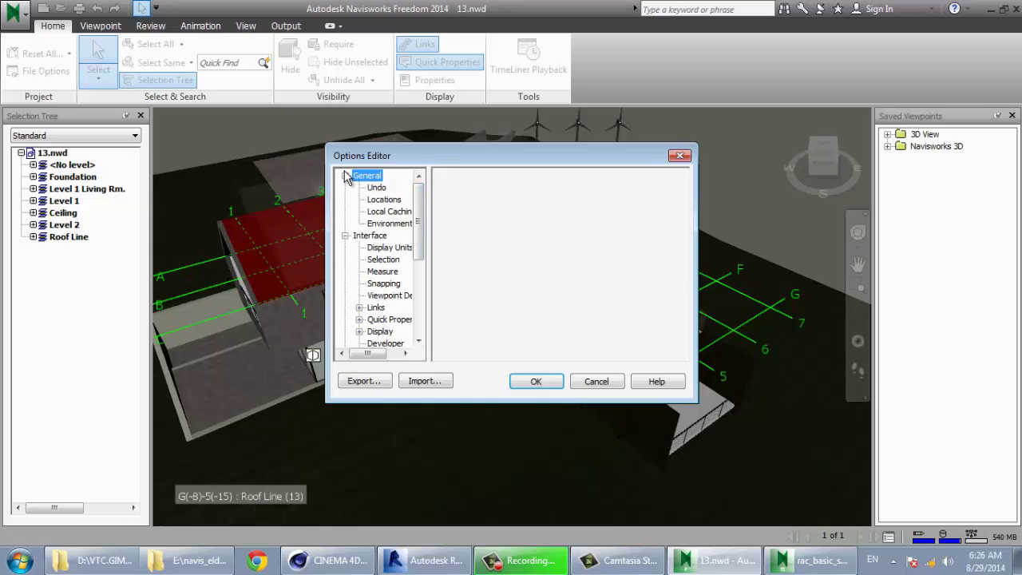
pyautogui.scroll(-3, 376, 269)
pyautogui.scroll(-2, 391, 280)
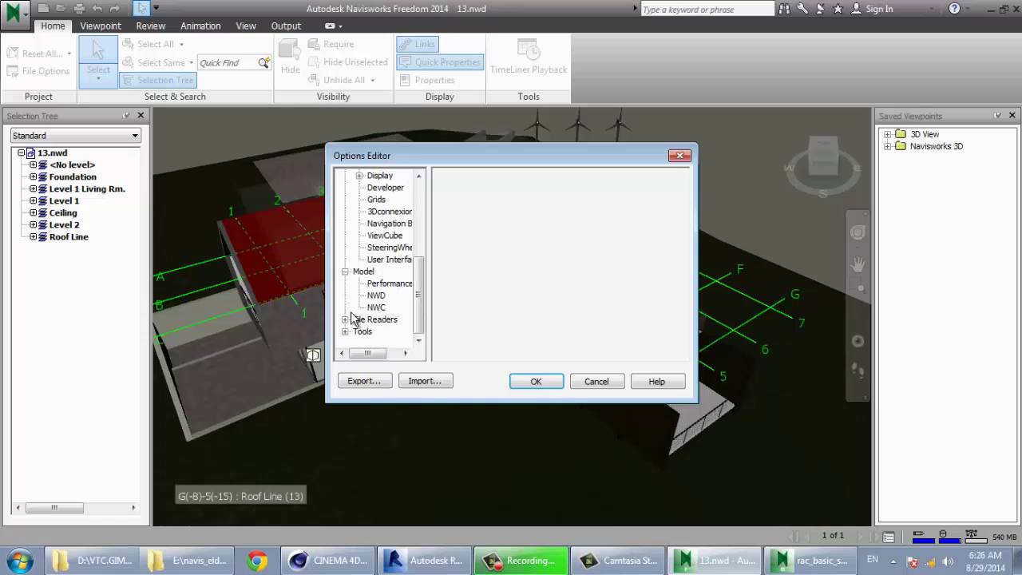
pyautogui.click(346, 332)
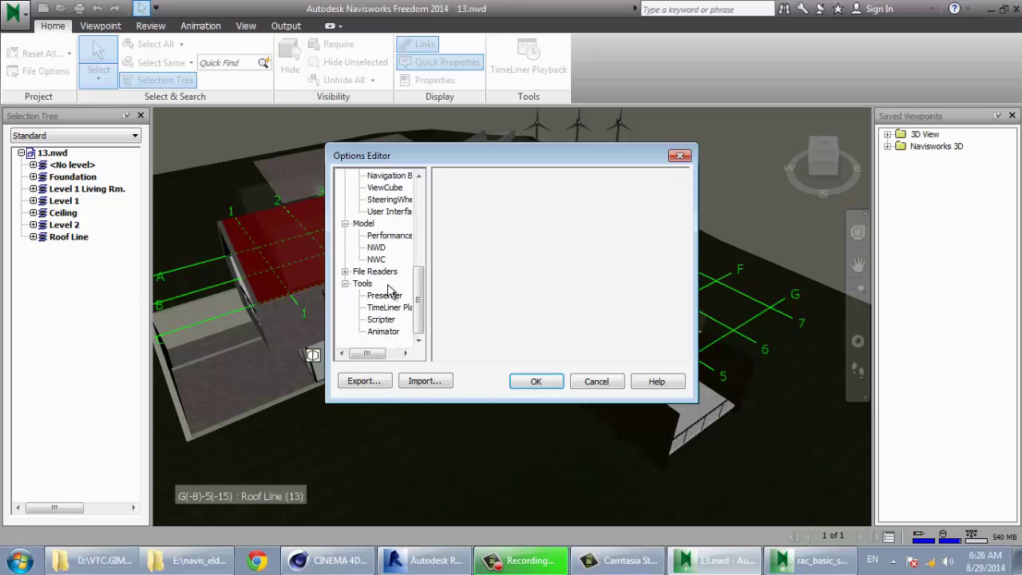
pyautogui.click(346, 272)
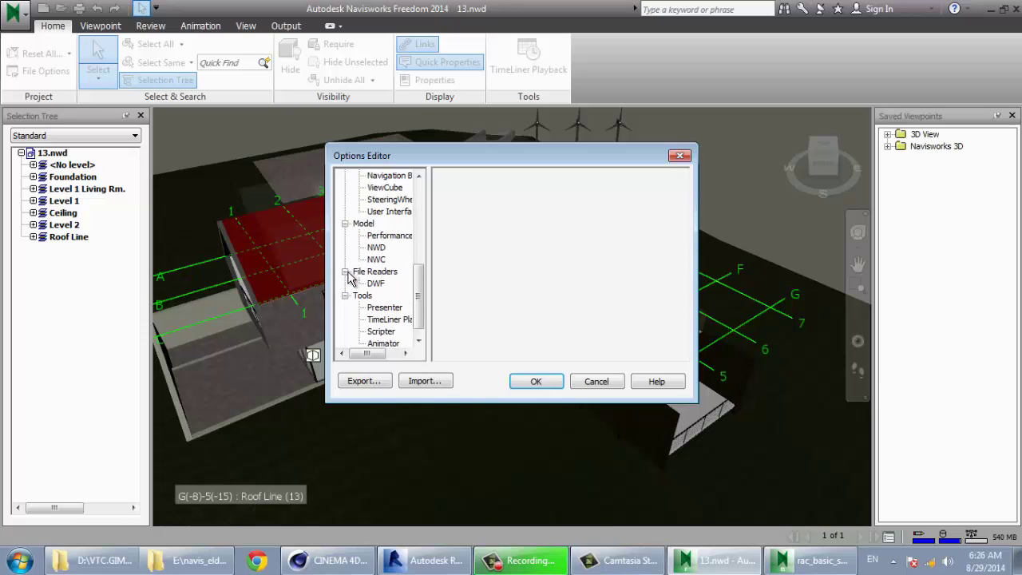
pyautogui.scroll(1, 383, 260)
pyautogui.scroll(1, 405, 260)
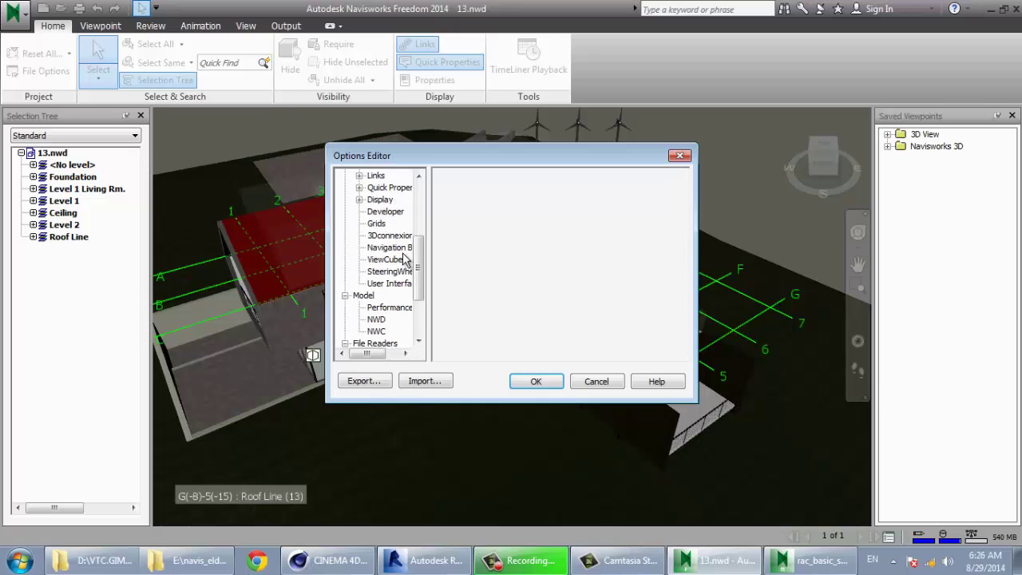
pyautogui.scroll(1, 405, 260)
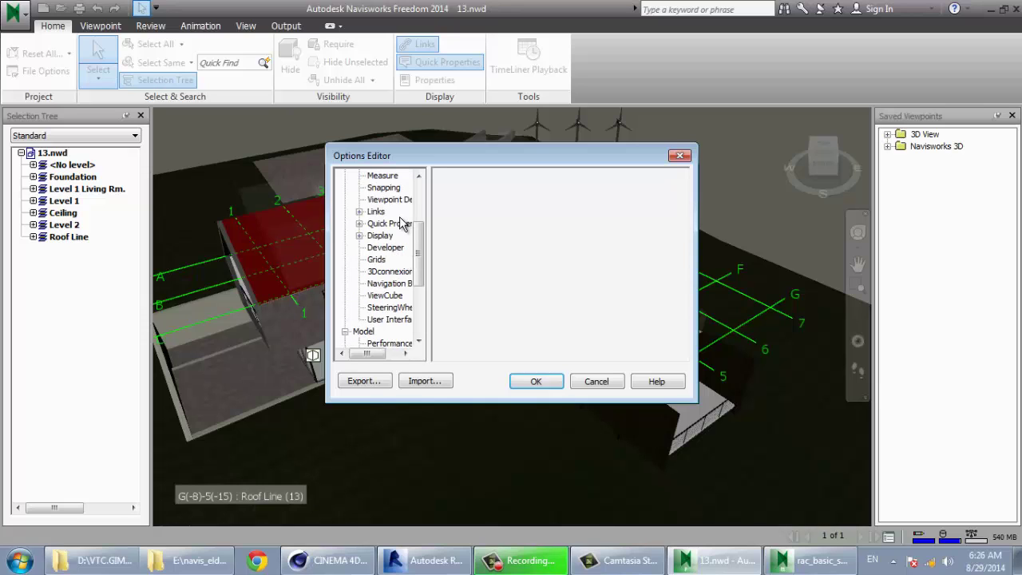
# Step: Under Quick Properties > Definitions, set Category to Revit Type and Property to 120Volt
pyautogui.click(400, 224)
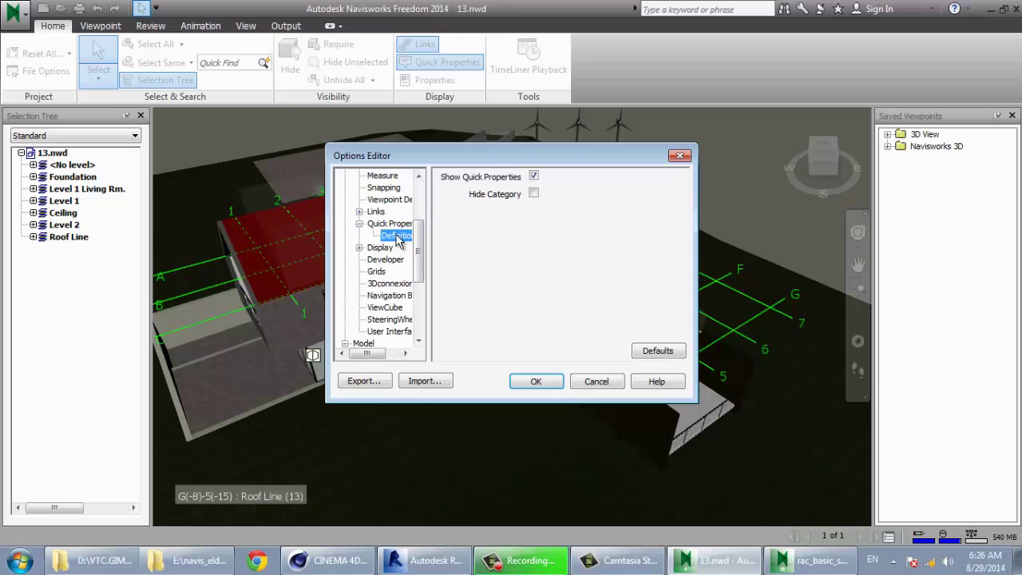
pyautogui.click(397, 236)
pyautogui.click(584, 211)
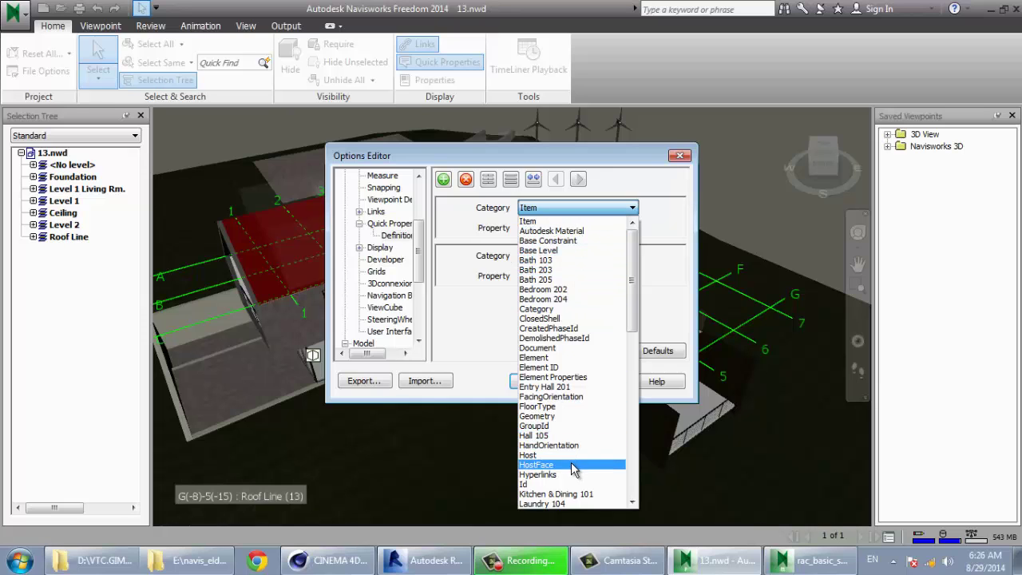
pyautogui.scroll(-2, 582, 467)
pyautogui.scroll(-3, 591, 417)
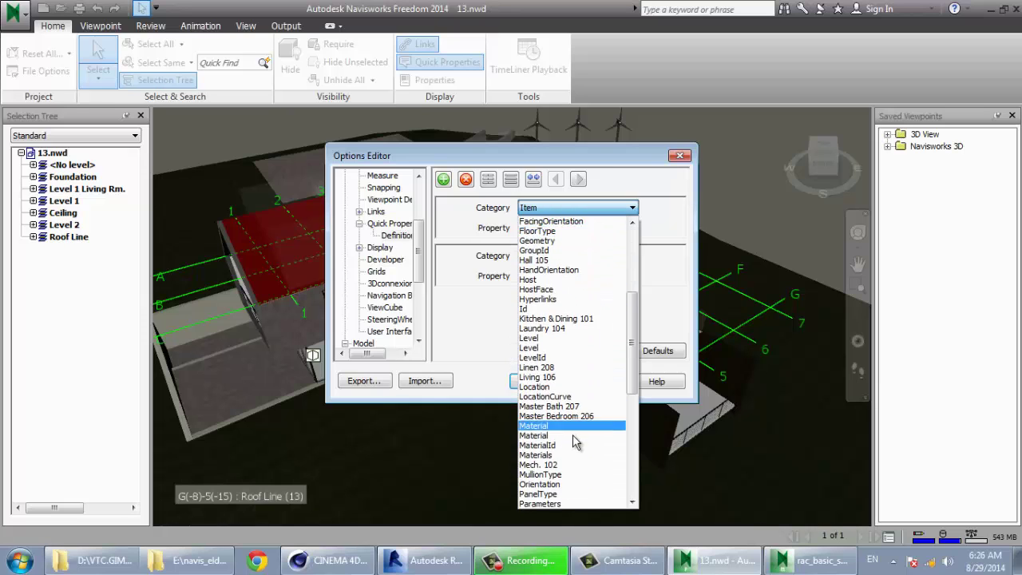
pyautogui.scroll(-1, 573, 434)
pyautogui.scroll(-1, 573, 435)
pyautogui.scroll(-1, 574, 469)
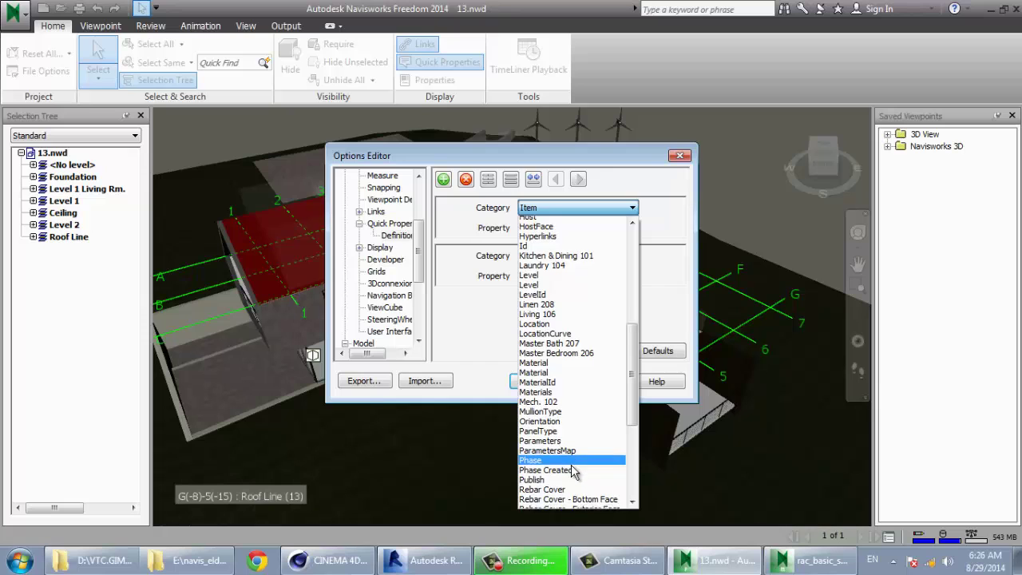
pyautogui.scroll(-2, 573, 471)
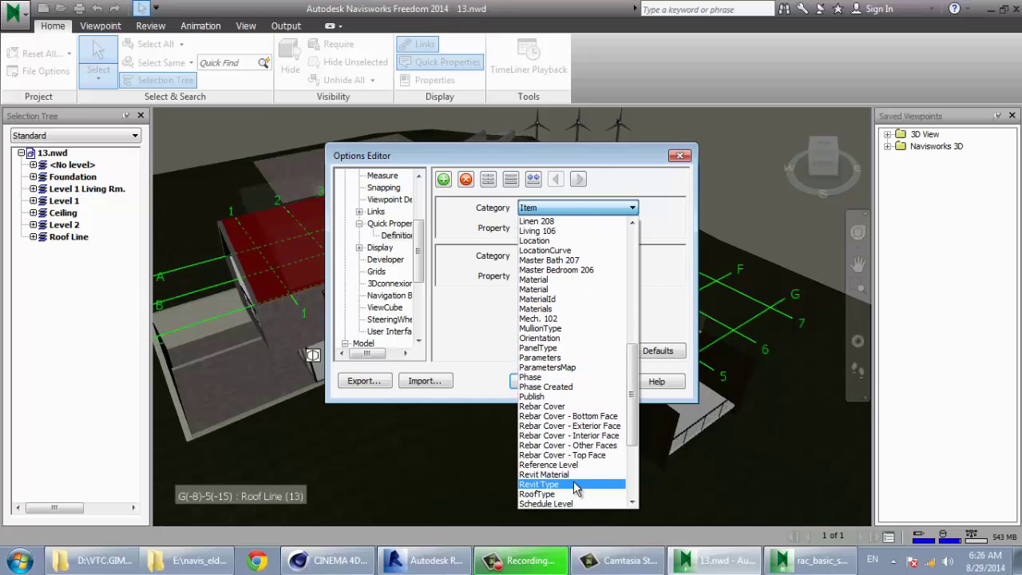
pyautogui.click(573, 484)
pyautogui.click(560, 230)
pyautogui.click(563, 235)
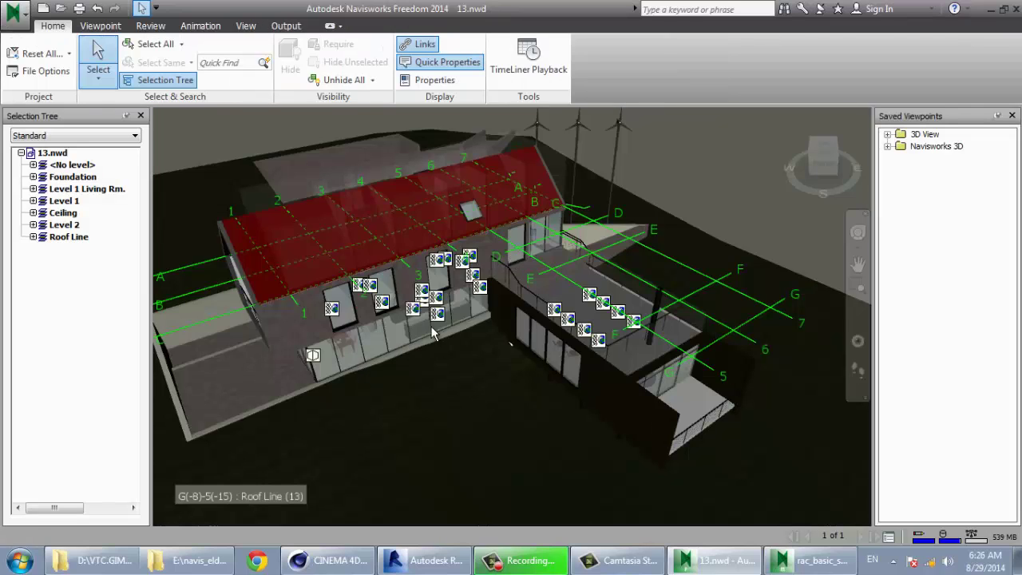
# Step: Show Properties for the exterior wall, close Saved Viewpoints, and view its Material and Revit Material tabs
pyautogui.click(432, 80)
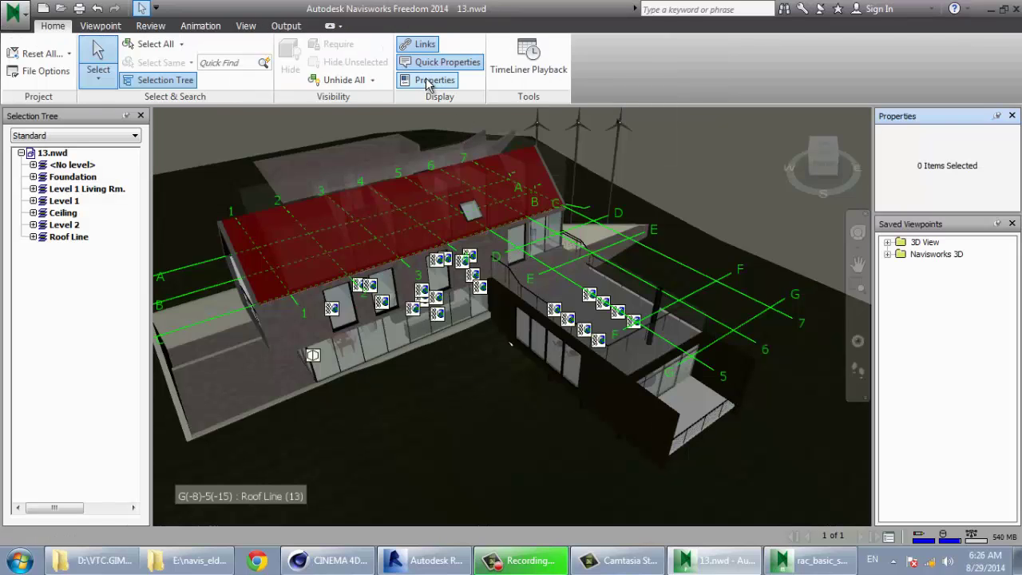
pyautogui.click(627, 425)
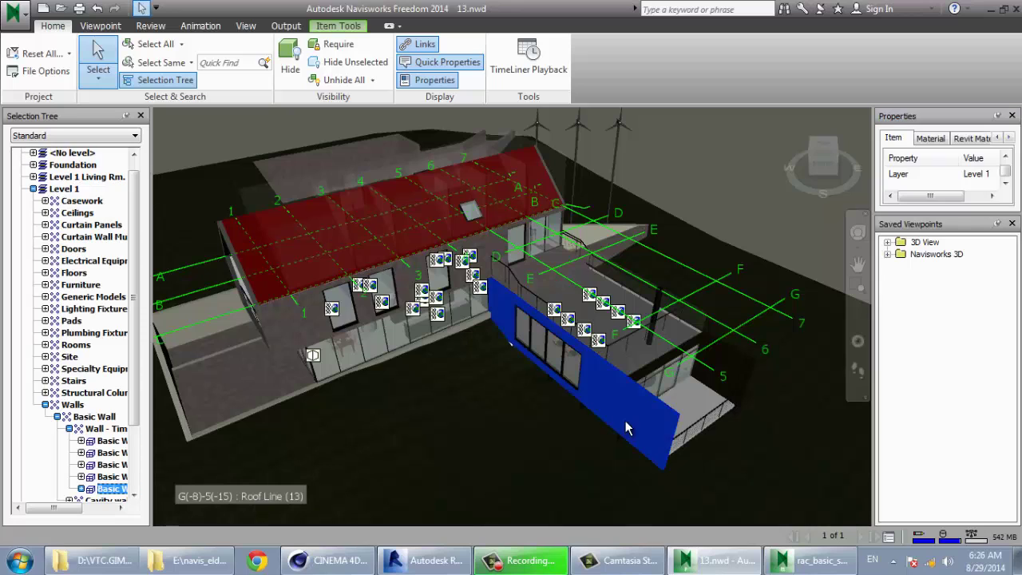
pyautogui.click(1011, 224)
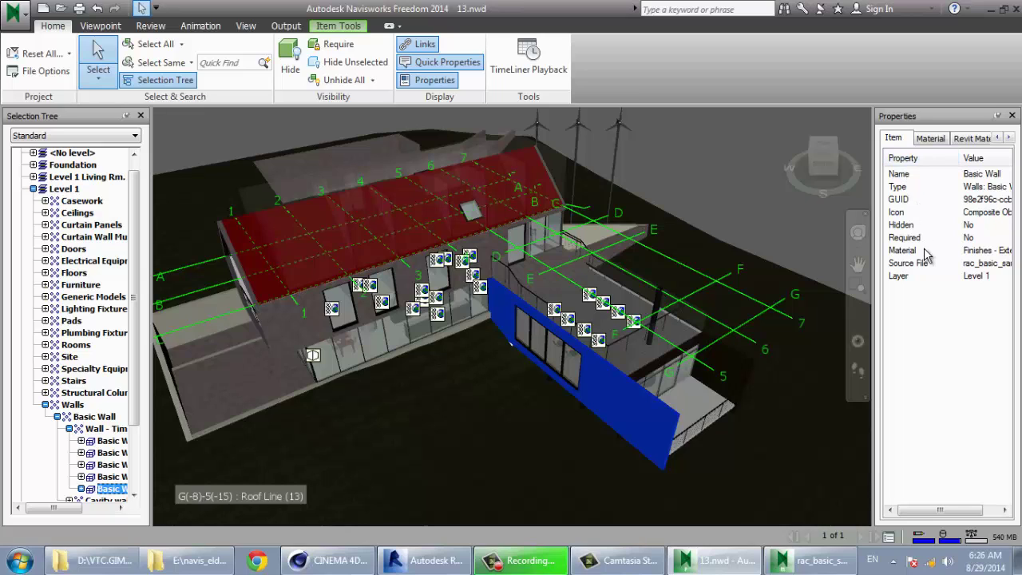
pyautogui.click(932, 138)
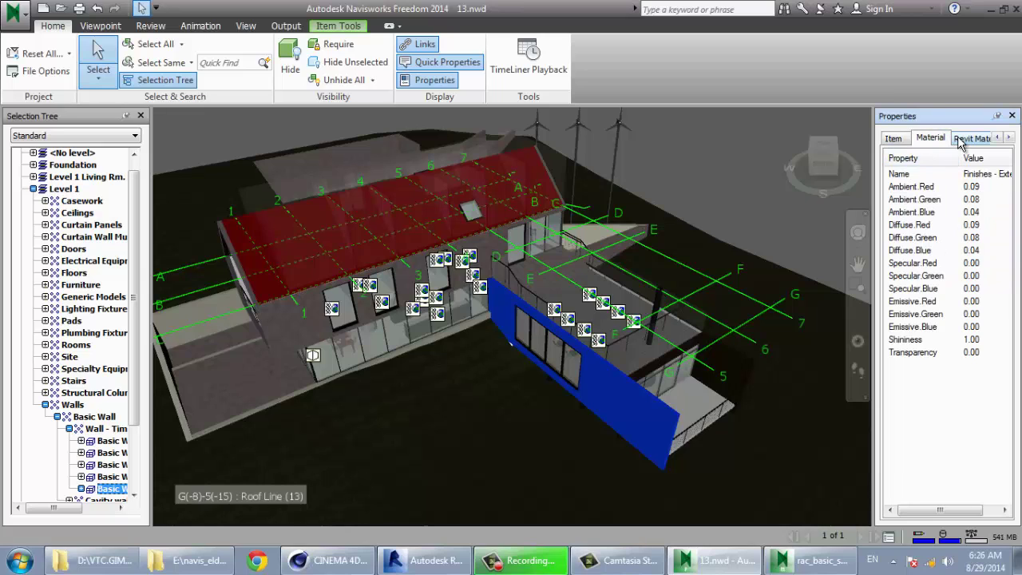
pyautogui.click(964, 138)
# Step: Page through the wall's remaining property category tabs
pyautogui.click(997, 139)
pyautogui.click(1009, 138)
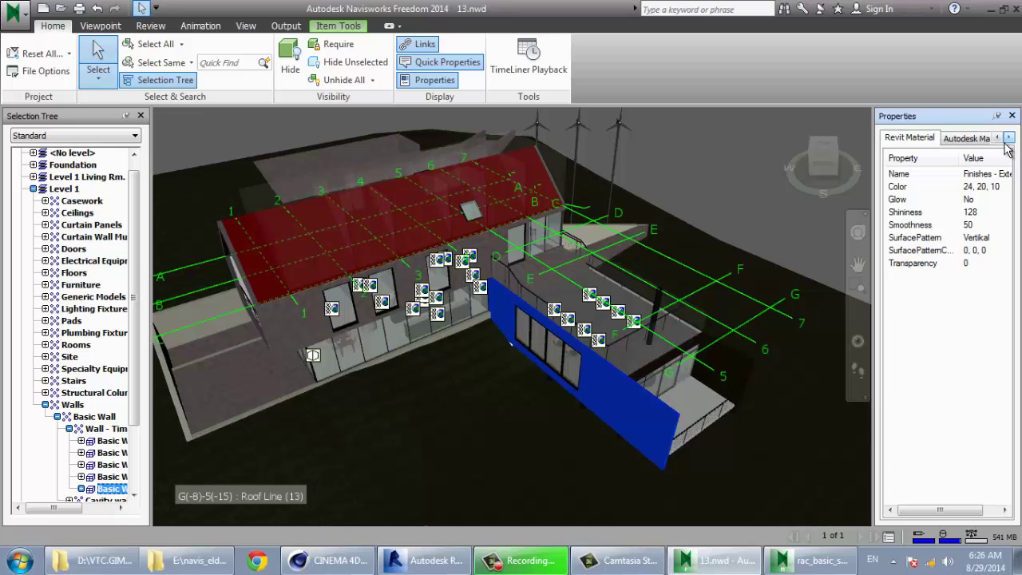
pyautogui.click(1008, 138)
pyautogui.click(1009, 138)
pyautogui.click(1008, 140)
pyautogui.click(1007, 140)
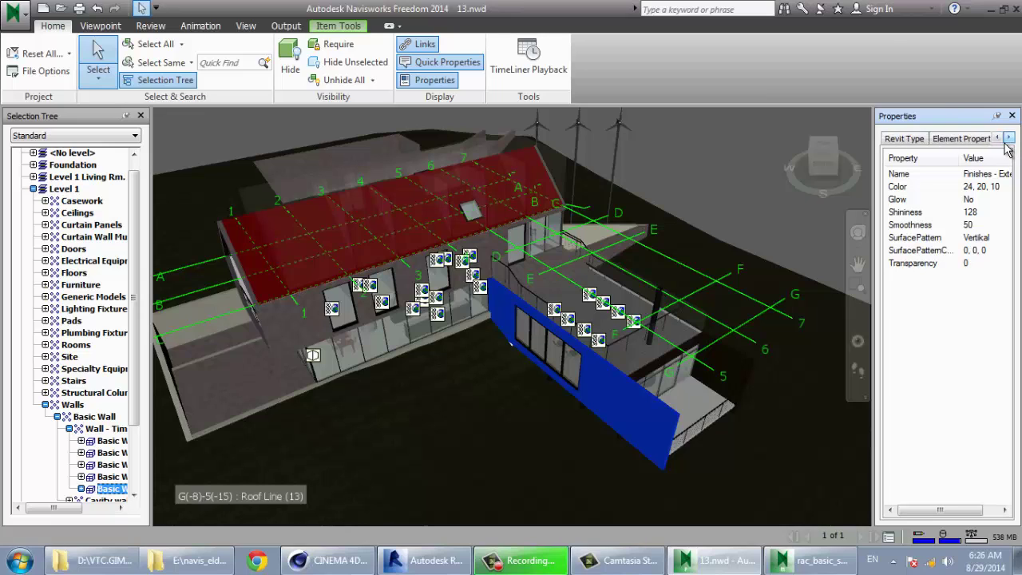
pyautogui.click(1008, 139)
pyautogui.click(1008, 140)
# Step: Review the wall's Parameters group, then deselect the wall and hide the Properties panel
pyautogui.click(958, 140)
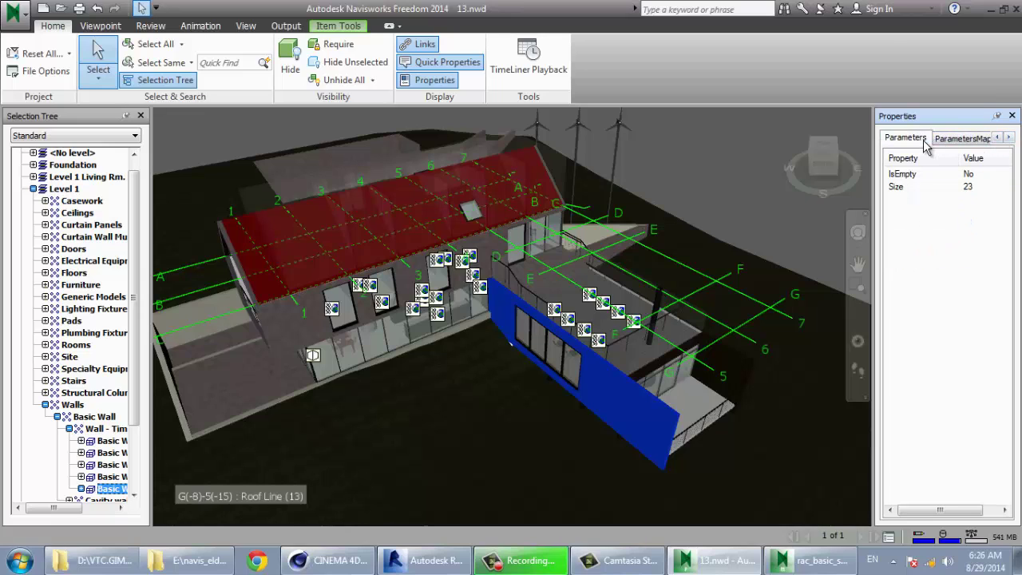
pyautogui.click(949, 140)
pyautogui.click(683, 160)
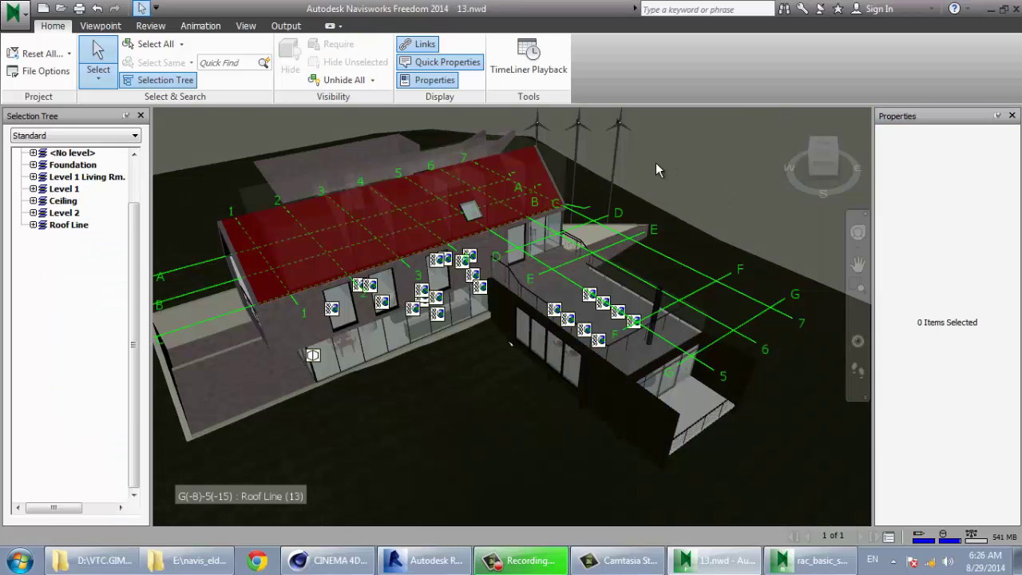
pyautogui.click(435, 80)
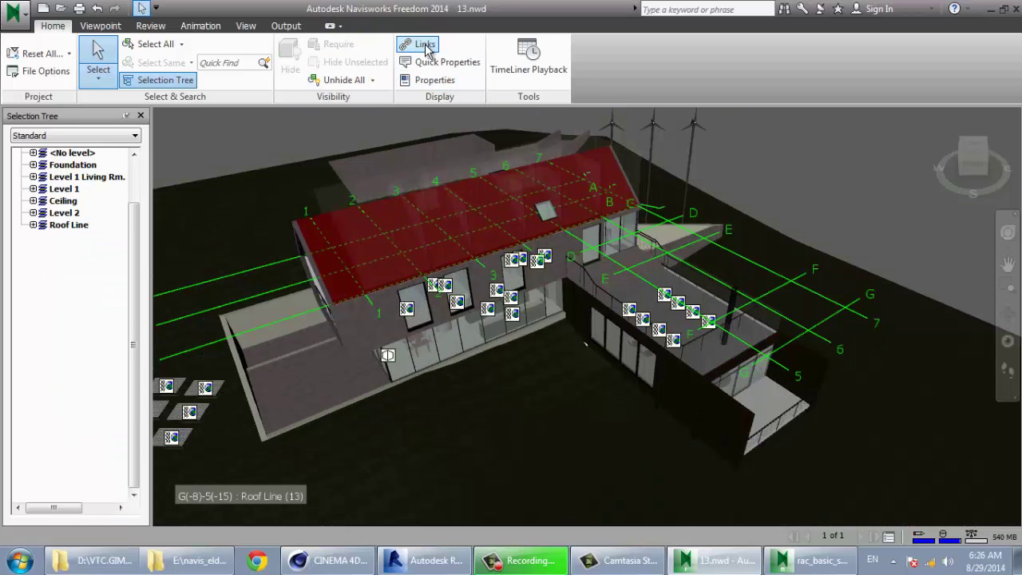
# Step: Hide the link icons and check the projection choices on the Viewpoint tab, keeping Perspective
pyautogui.click(429, 51)
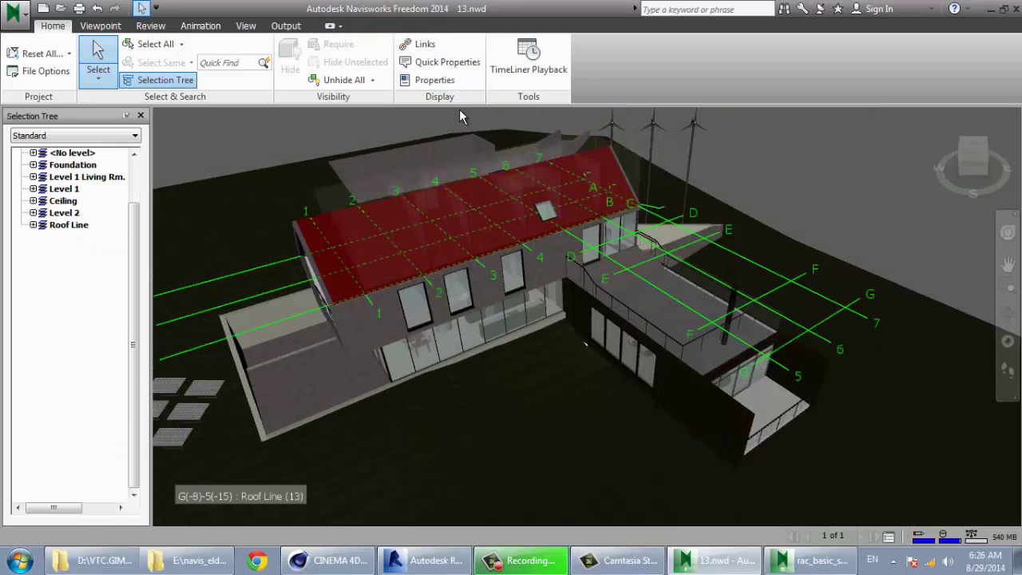
pyautogui.click(100, 26)
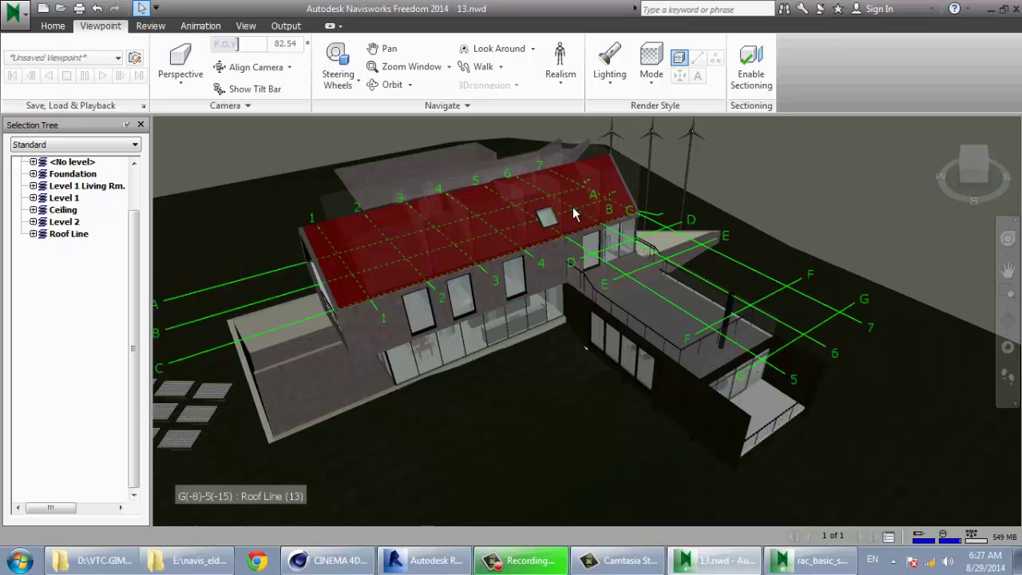
pyautogui.click(180, 82)
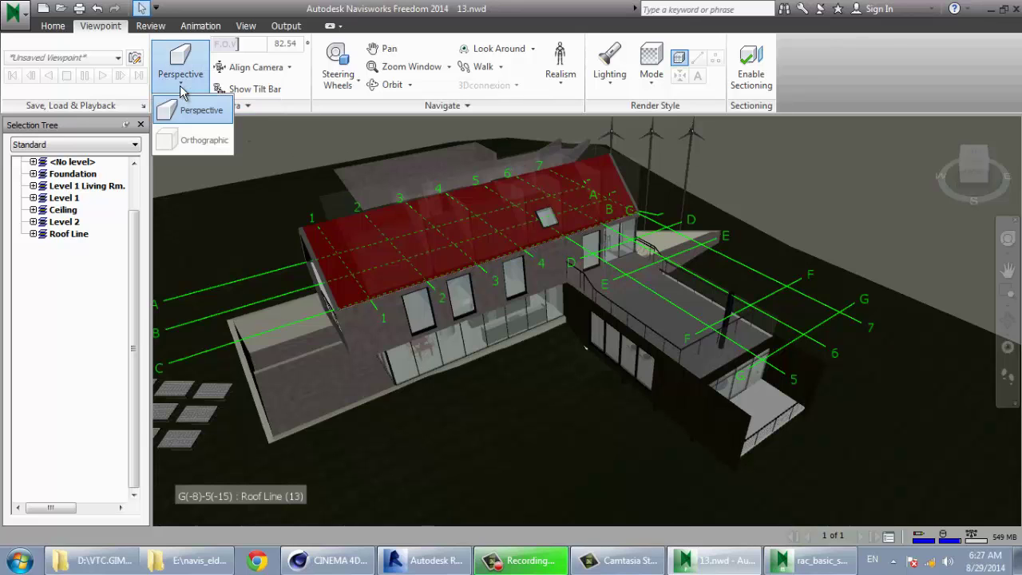
pyautogui.click(124, 97)
# Step: Open Edit Viewpoint and close it without changes, then bring up the saved viewpoints list
pyautogui.click(136, 59)
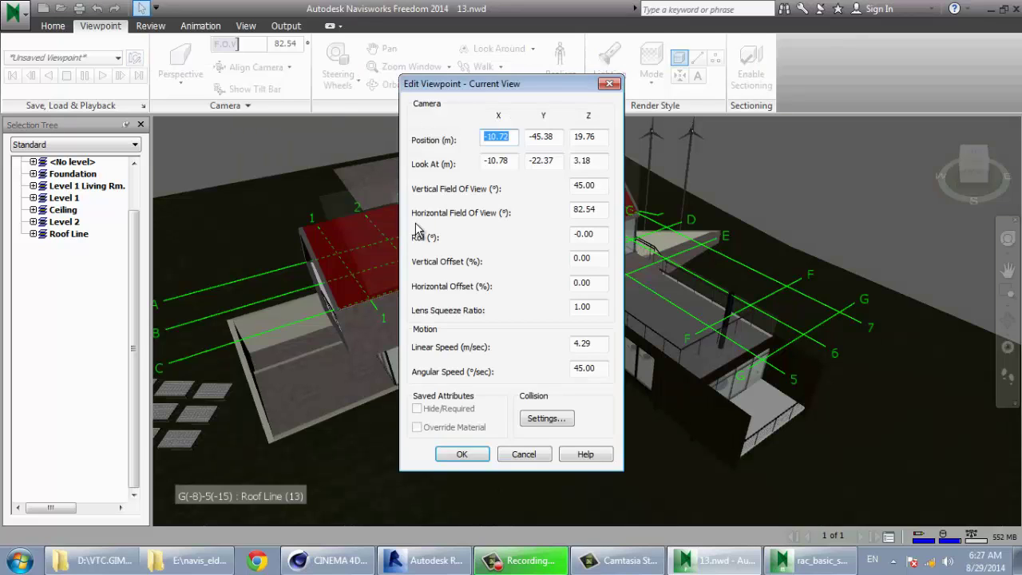
pyautogui.press('Escape')
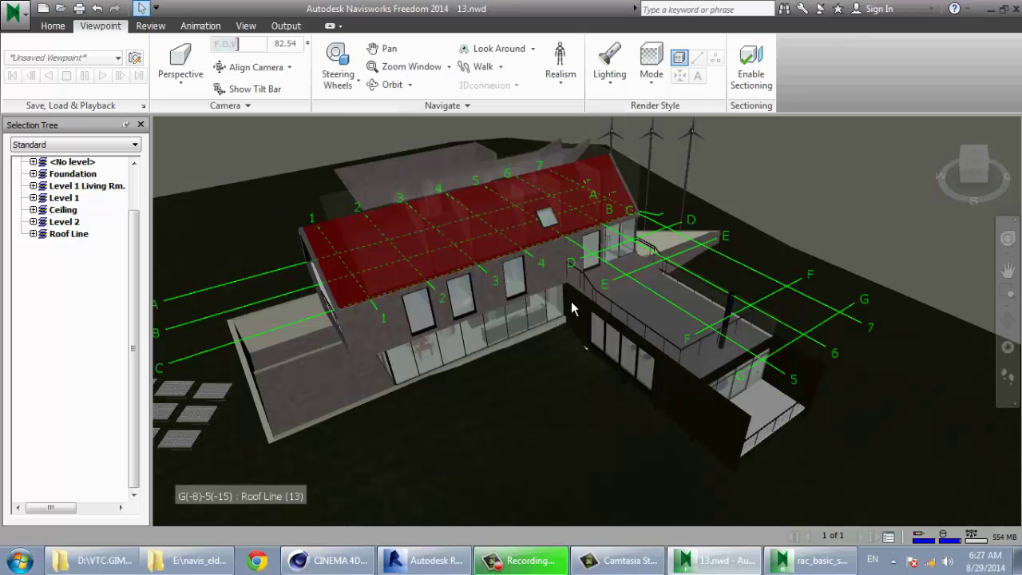
pyautogui.click(92, 63)
# Step: Jump through the 3D View, Kitchen, From Yard and Living Room saved viewpoints
pyautogui.click(40, 78)
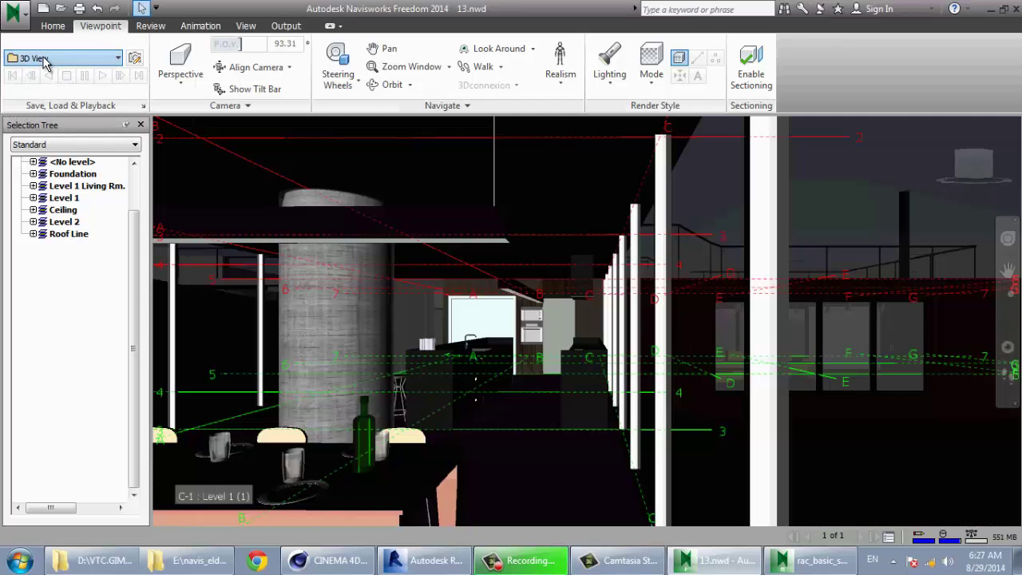
pyautogui.click(42, 59)
pyautogui.click(18, 77)
pyautogui.click(49, 89)
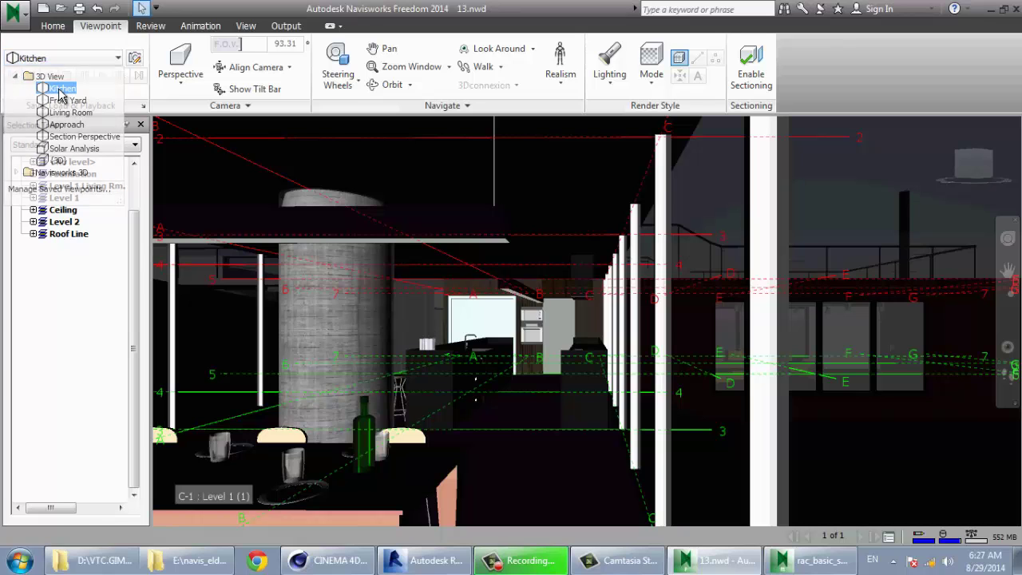
pyautogui.click(117, 57)
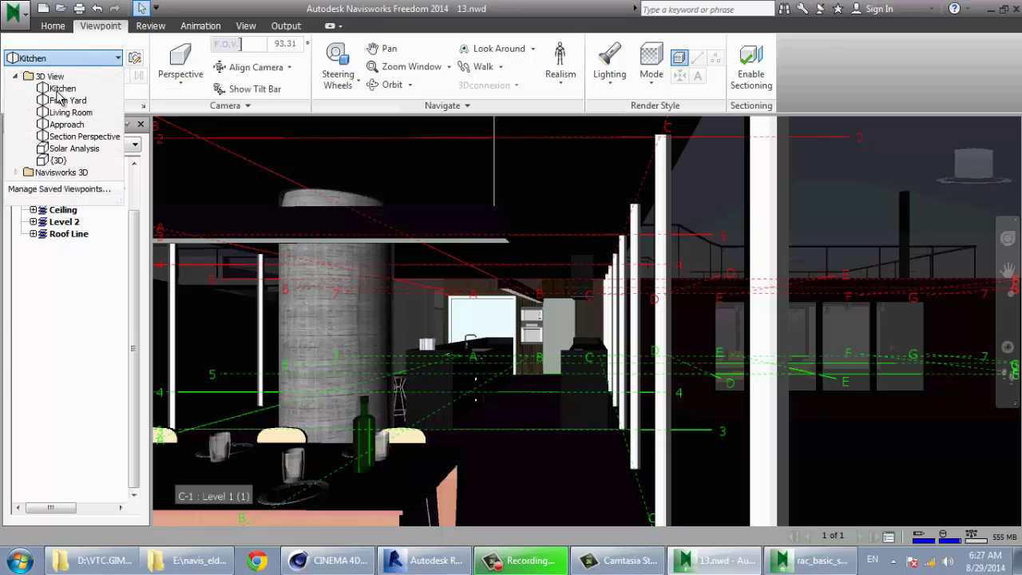
pyautogui.click(67, 99)
pyautogui.click(70, 58)
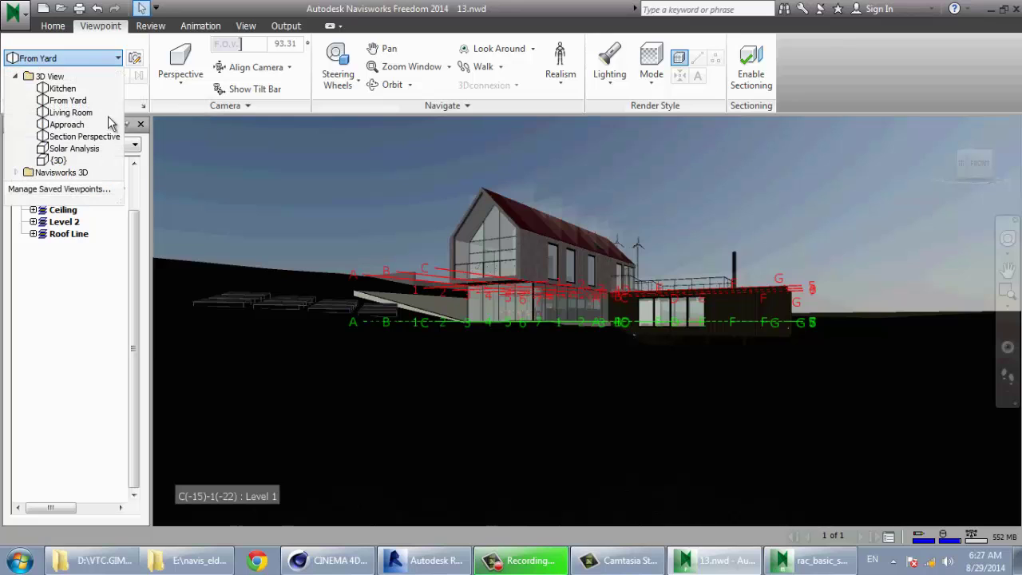
pyautogui.click(68, 113)
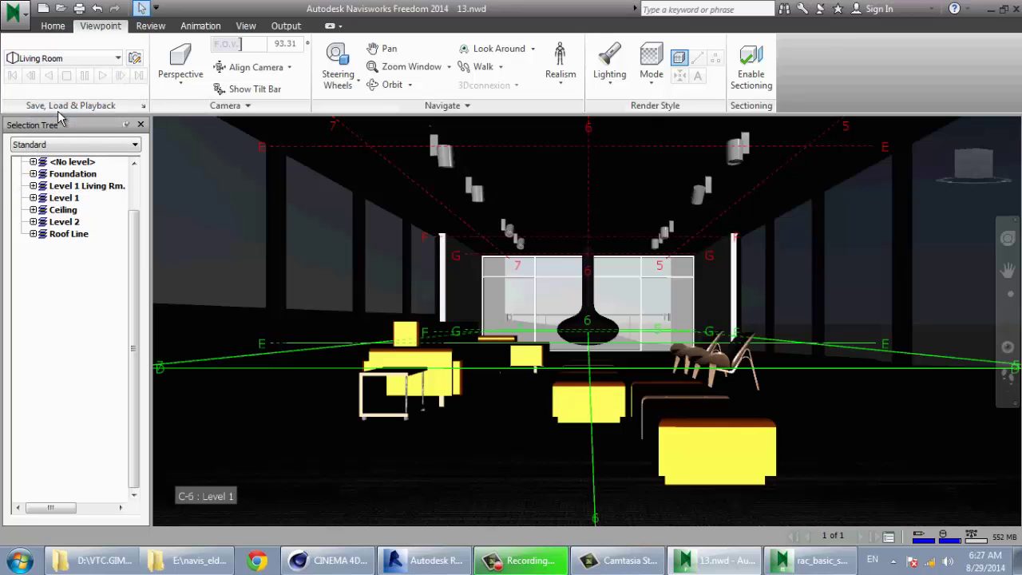
# Step: Go to the Solar Analysis and then Navisworks 3D viewpoints, and adjust the zoom
pyautogui.click(72, 59)
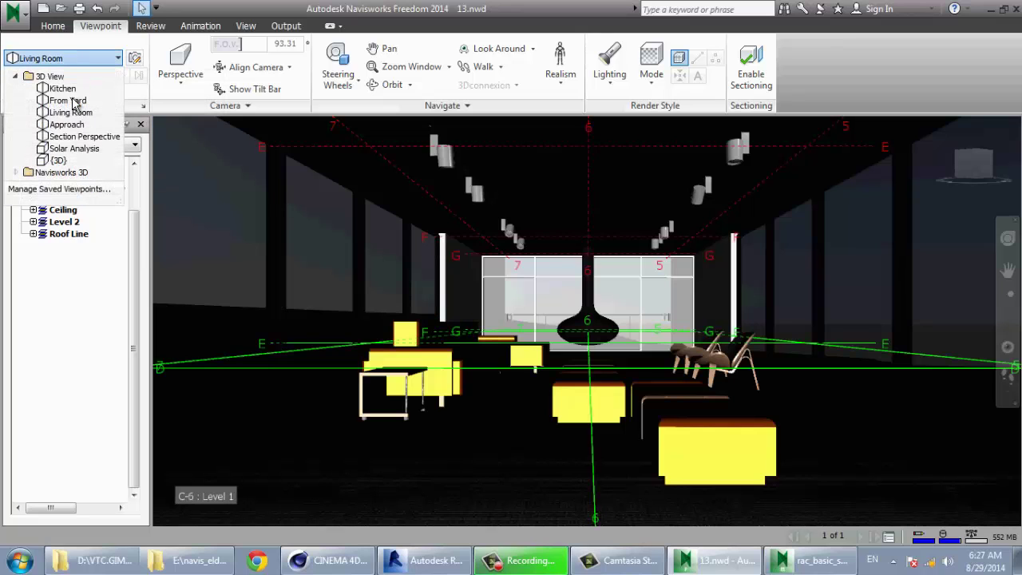
pyautogui.click(52, 150)
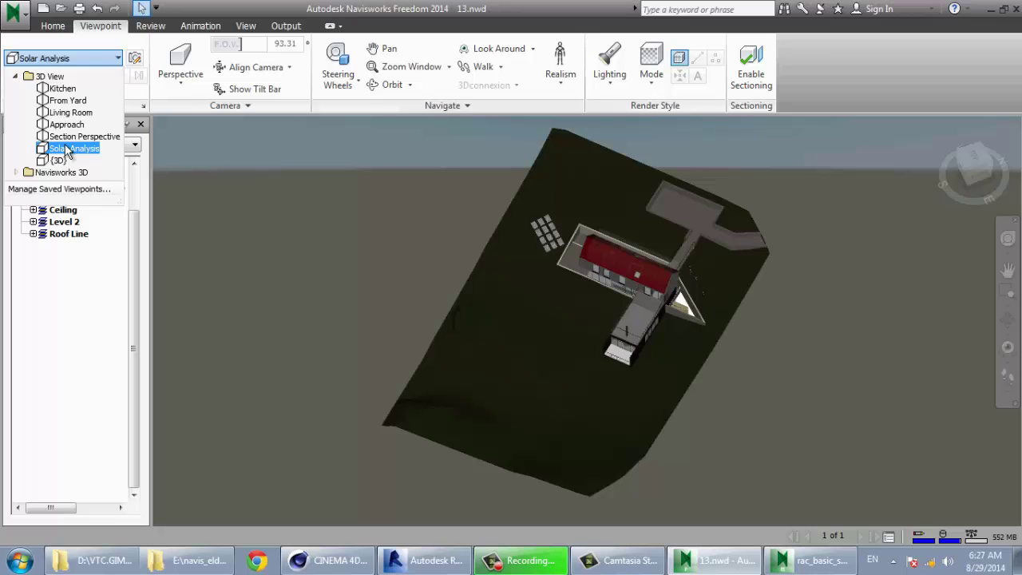
pyautogui.click(80, 60)
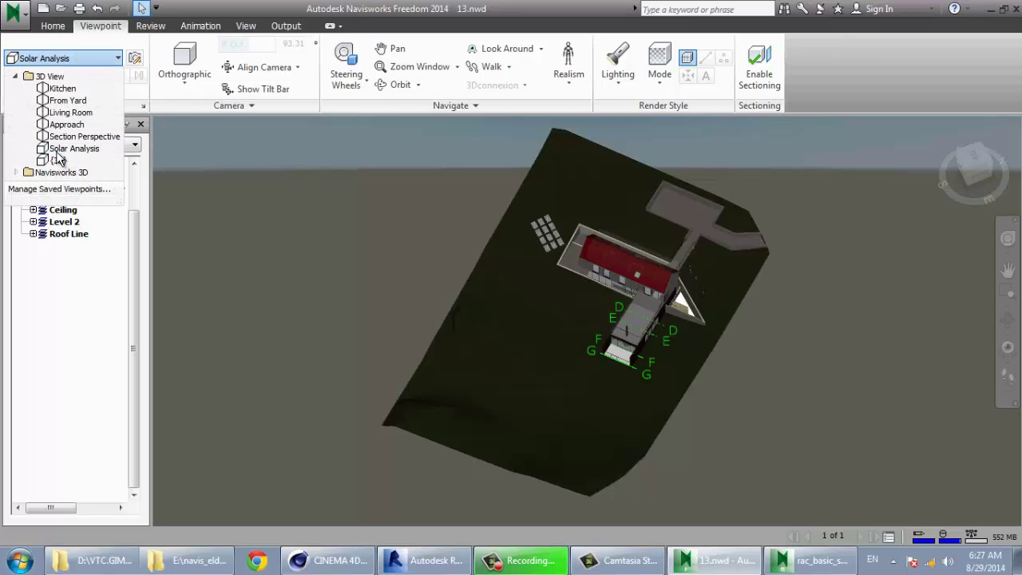
pyautogui.click(59, 149)
pyautogui.click(80, 60)
pyautogui.click(68, 174)
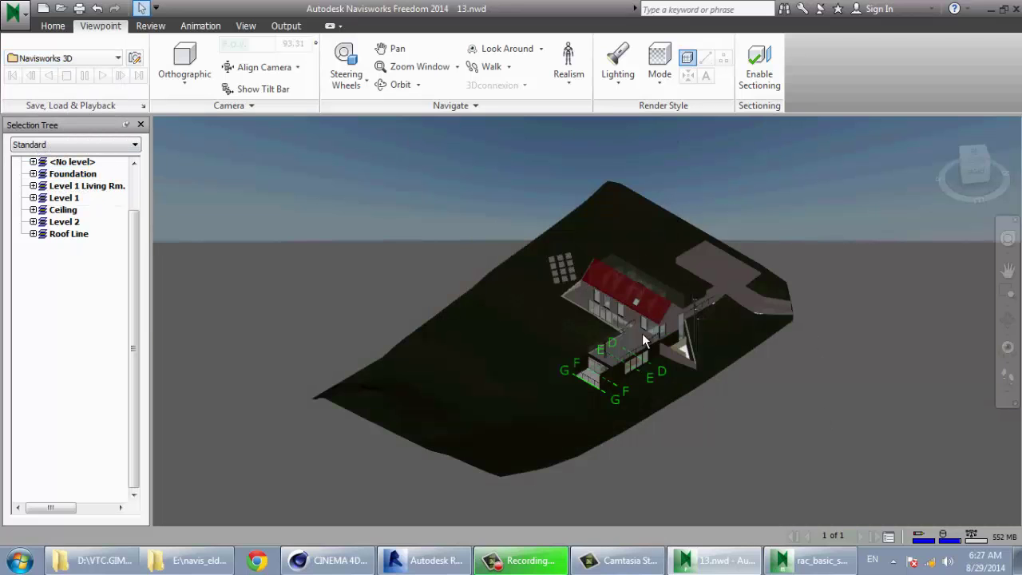
pyautogui.scroll(3, 678, 285)
pyautogui.scroll(3, 678, 285)
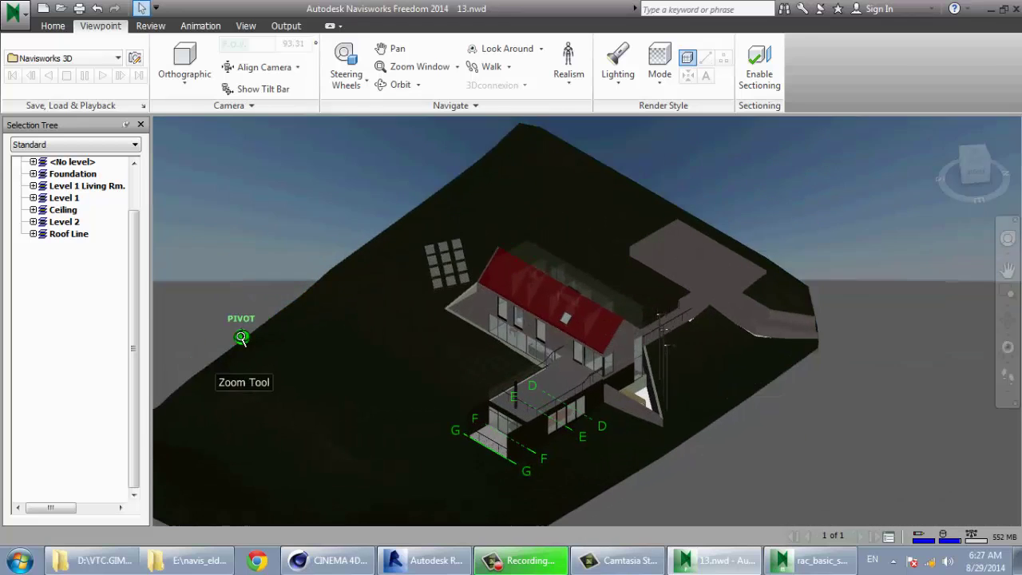
pyautogui.scroll(-2, 241, 337)
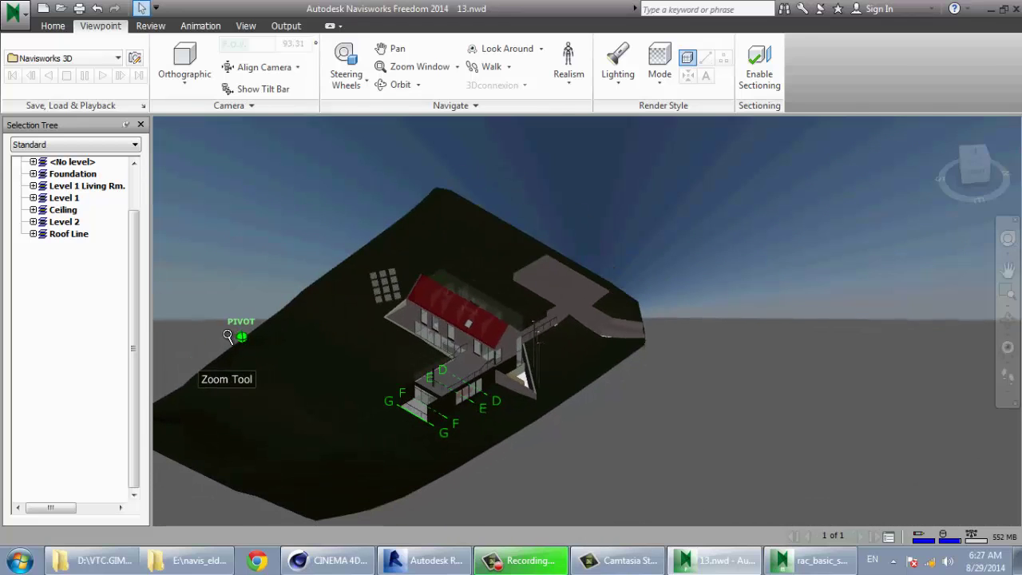
pyautogui.click(300, 71)
# Step: Align the camera to X, then Z for an overhead plan, and toggle the Tilt Bar on and off
pyautogui.click(272, 97)
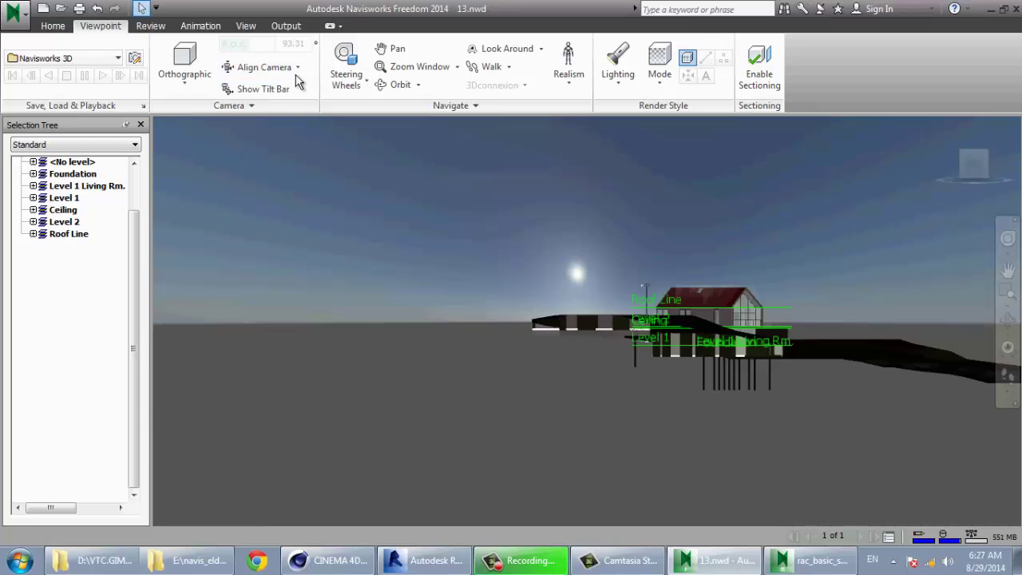
pyautogui.click(297, 68)
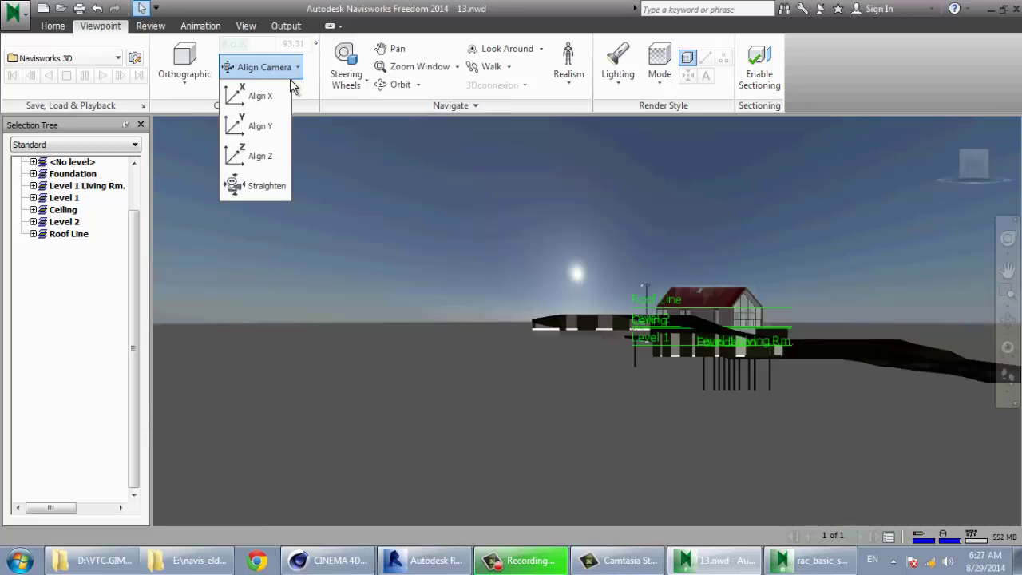
pyautogui.click(264, 156)
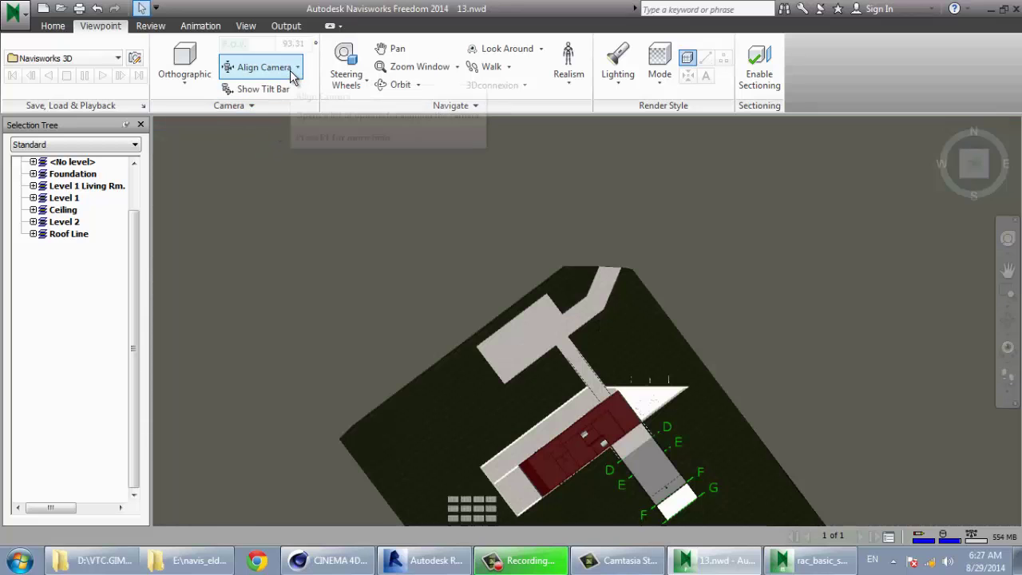
pyautogui.click(285, 96)
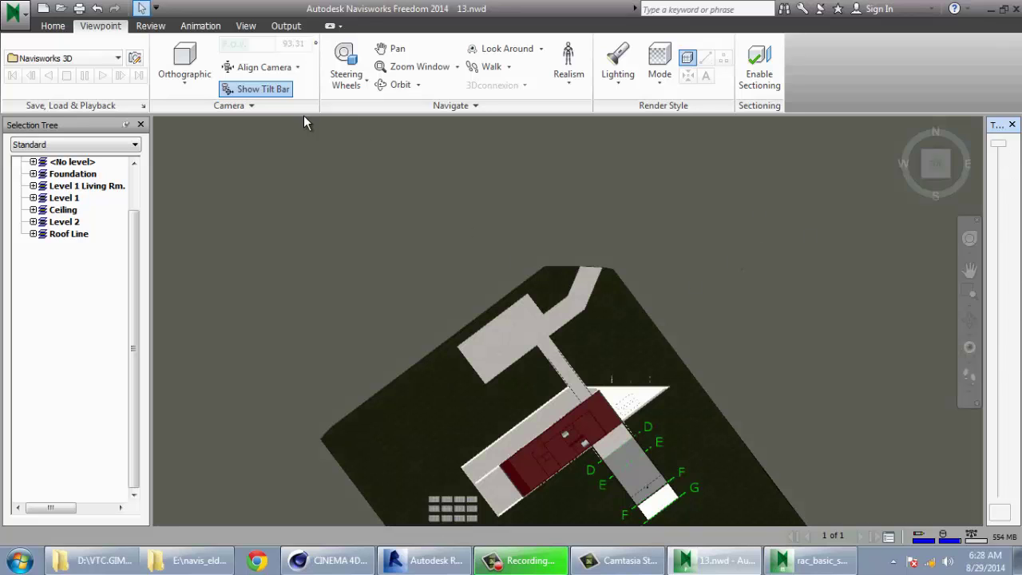
pyautogui.click(256, 89)
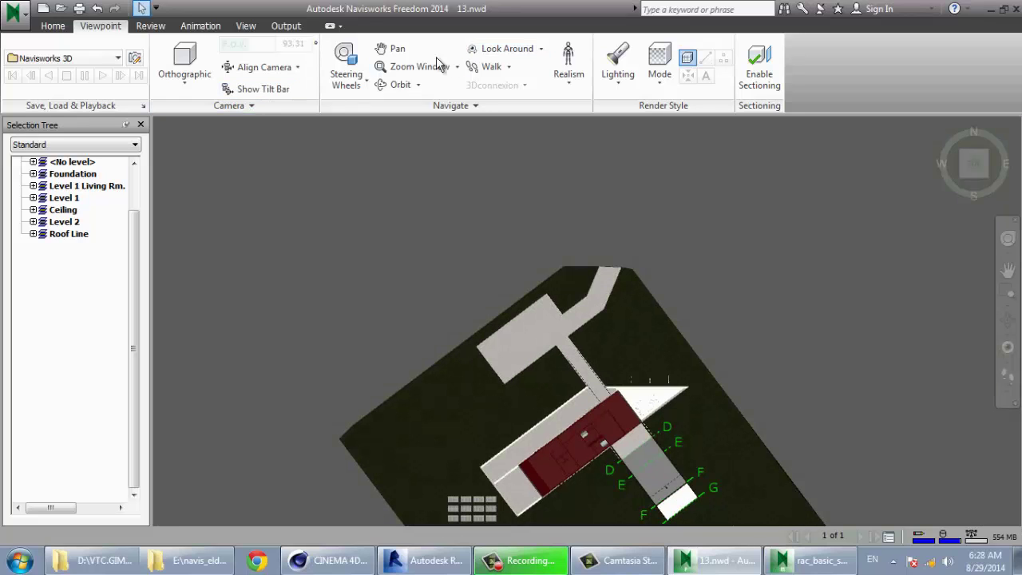
# Step: Use the Steering Wheel's Center wedge to pivot the view on the building's far end
pyautogui.click(345, 65)
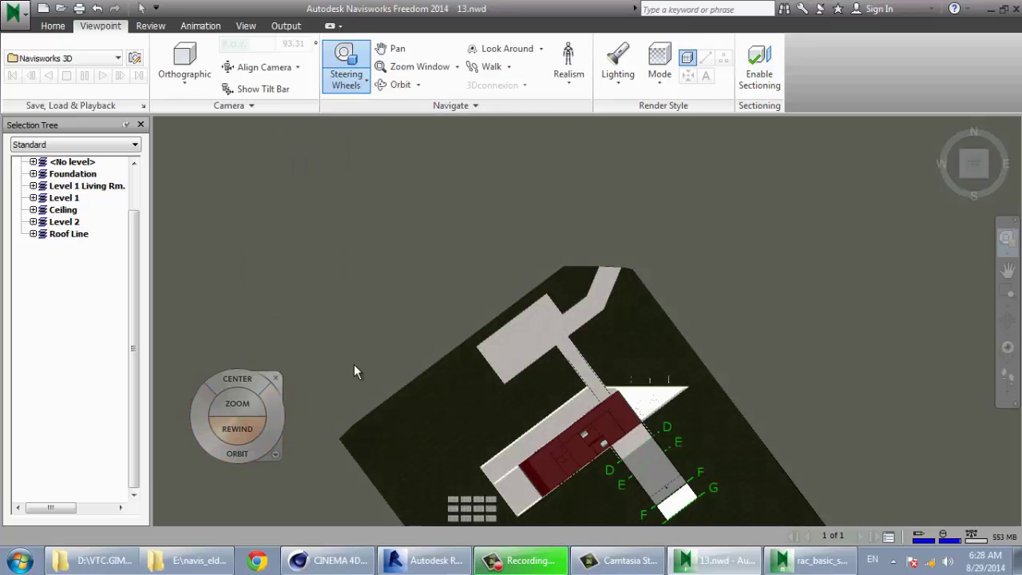
pyautogui.moveTo(551, 223); pyautogui.dragTo(551, 381)
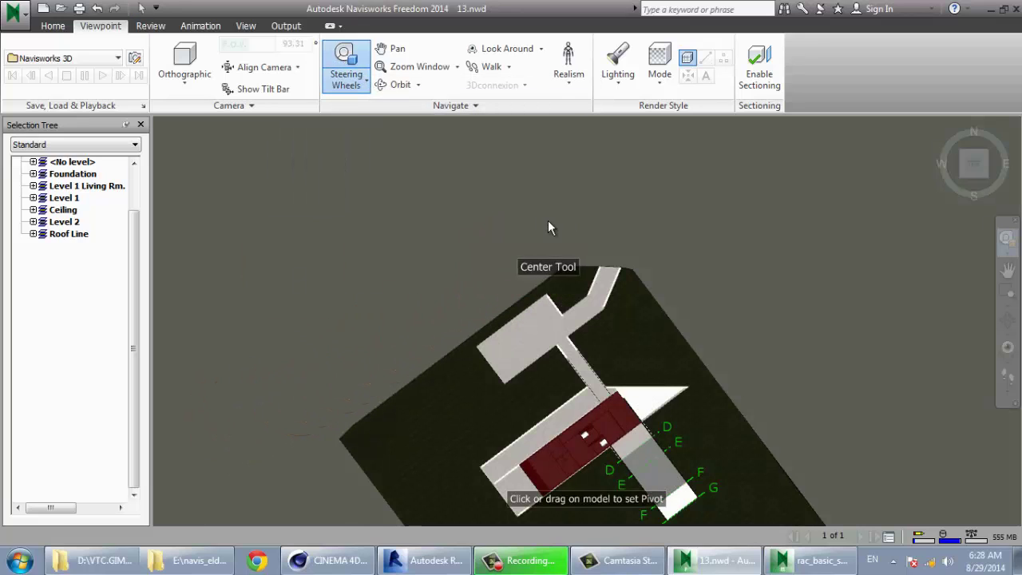
pyautogui.moveTo(546, 296); pyautogui.dragTo(540, 354)
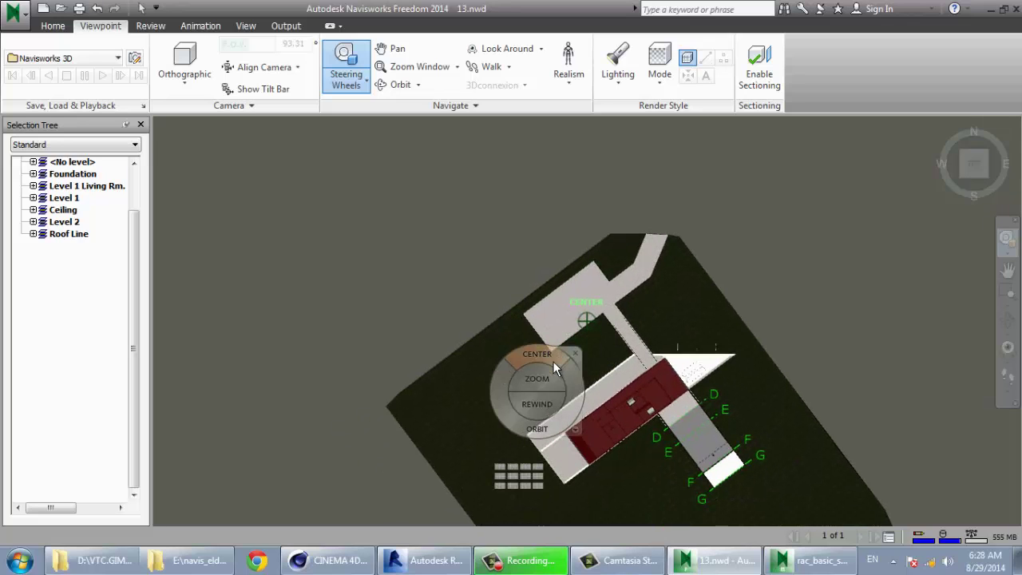
pyautogui.moveTo(588, 339); pyautogui.dragTo(812, 499)
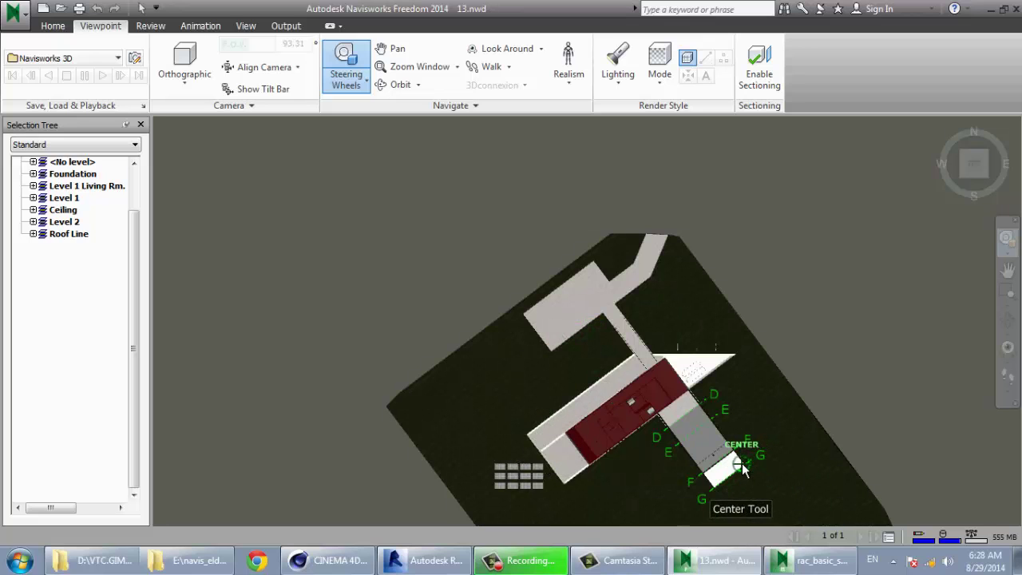
pyautogui.moveTo(742, 465); pyautogui.dragTo(739, 497)
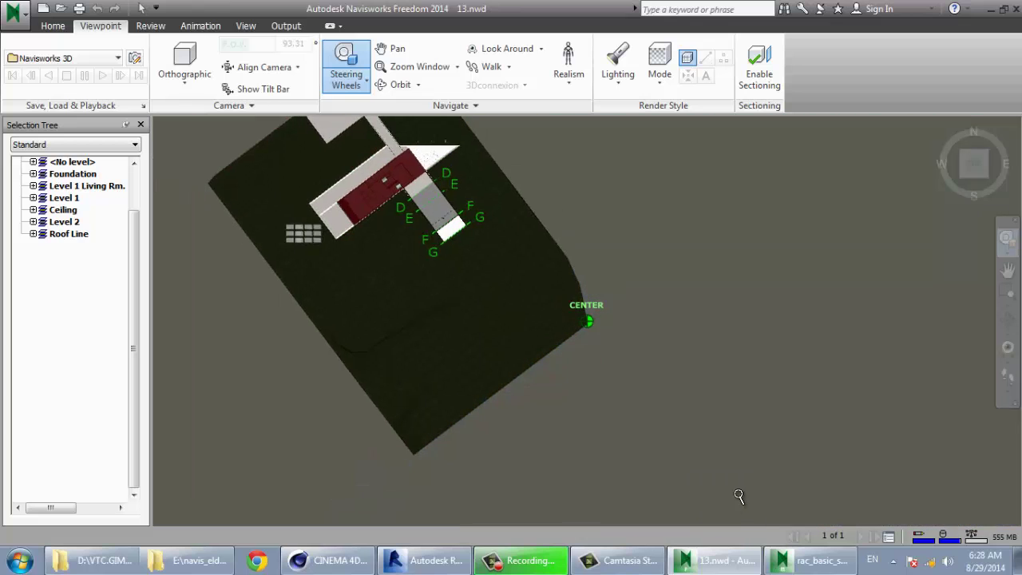
# Step: Rewind to an earlier view, orbit up to a raised three-quarter view, then Look Around across the house
pyautogui.moveTo(735, 521)
pyautogui.mouseDown()
pyautogui.moveTo(707, 485)
pyautogui.moveTo(242, 485)
pyautogui.mouseUp()
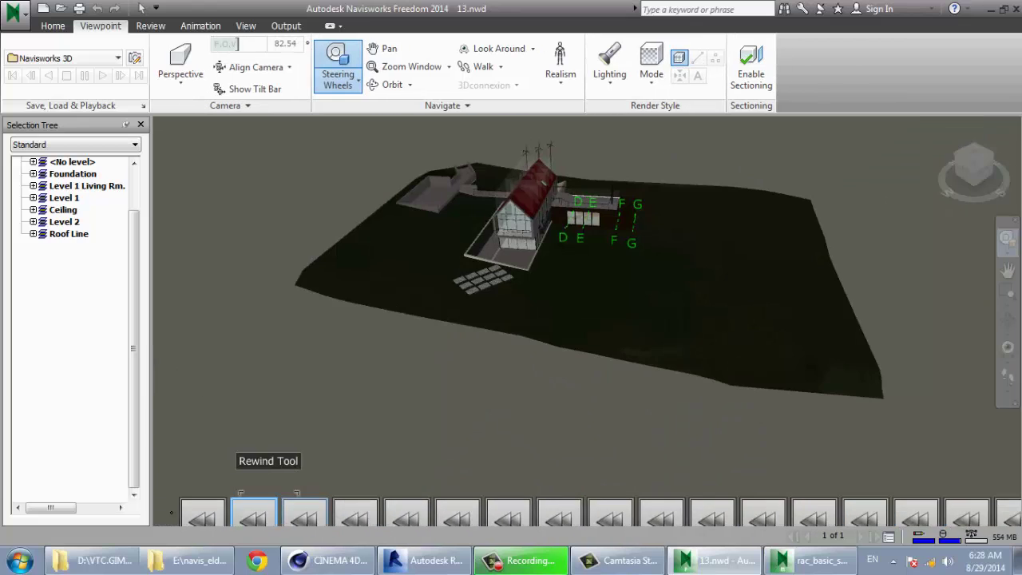
pyautogui.moveTo(242, 484); pyautogui.dragTo(322, 473)
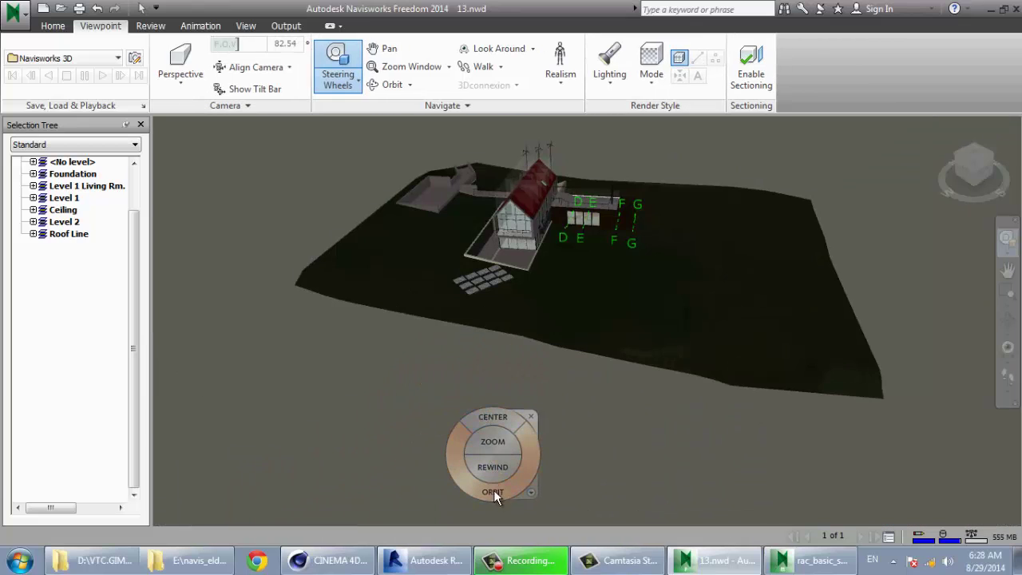
pyautogui.moveTo(494, 497)
pyautogui.mouseDown()
pyautogui.moveTo(500, 424)
pyautogui.moveTo(338, 486)
pyautogui.moveTo(404, 506)
pyautogui.moveTo(451, 460)
pyautogui.moveTo(347, 503)
pyautogui.mouseUp()
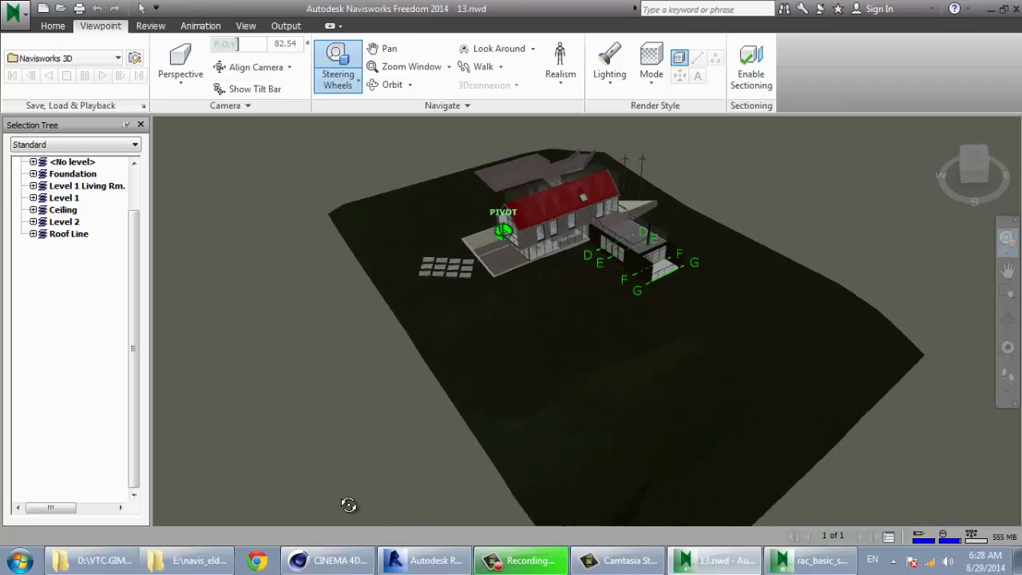
pyautogui.moveTo(418, 419)
pyautogui.mouseDown()
pyautogui.moveTo(676, 190)
pyautogui.moveTo(744, 188)
pyautogui.mouseUp()
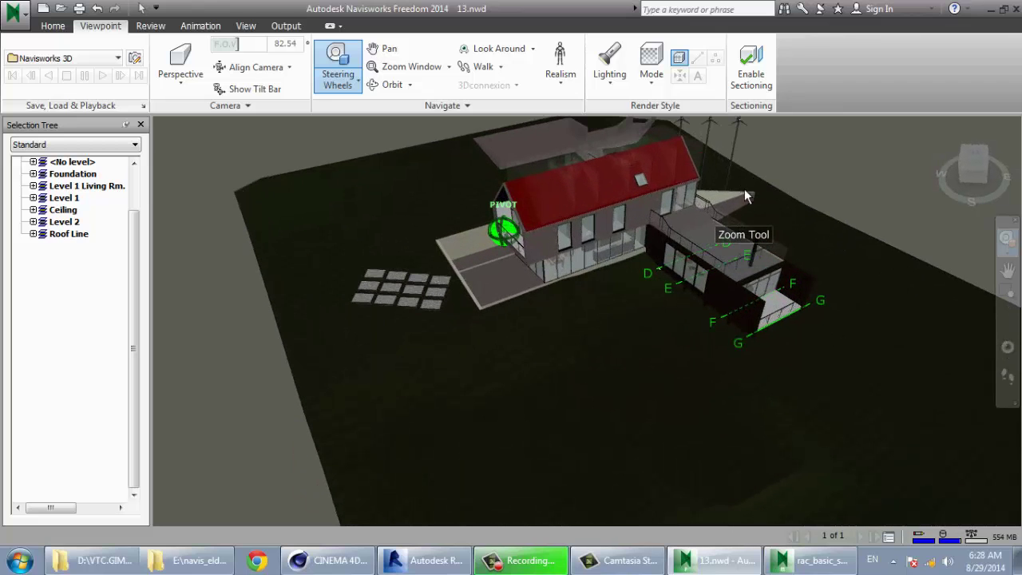
pyautogui.click(509, 50)
pyautogui.moveTo(597, 276)
pyautogui.mouseDown()
pyautogui.moveTo(675, 349)
pyautogui.moveTo(911, 338)
pyautogui.moveTo(823, 347)
pyautogui.moveTo(474, 325)
pyautogui.moveTo(559, 303)
pyautogui.mouseUp()
# Step: Switch to Look At and aim the camera at the roof, the ground and the paving tiles
pyautogui.scroll(-3, 559, 303)
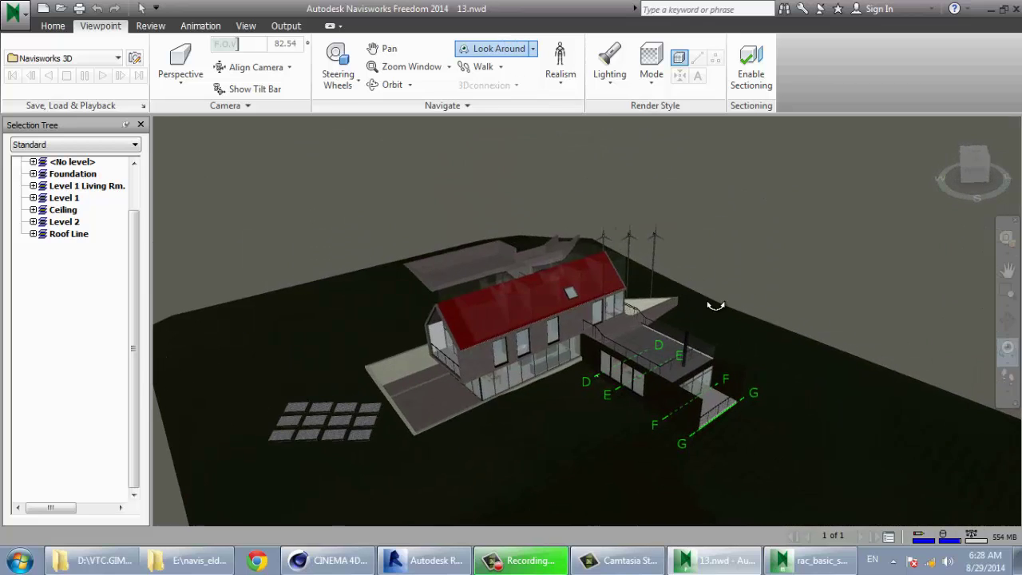
pyautogui.scroll(3, 564, 337)
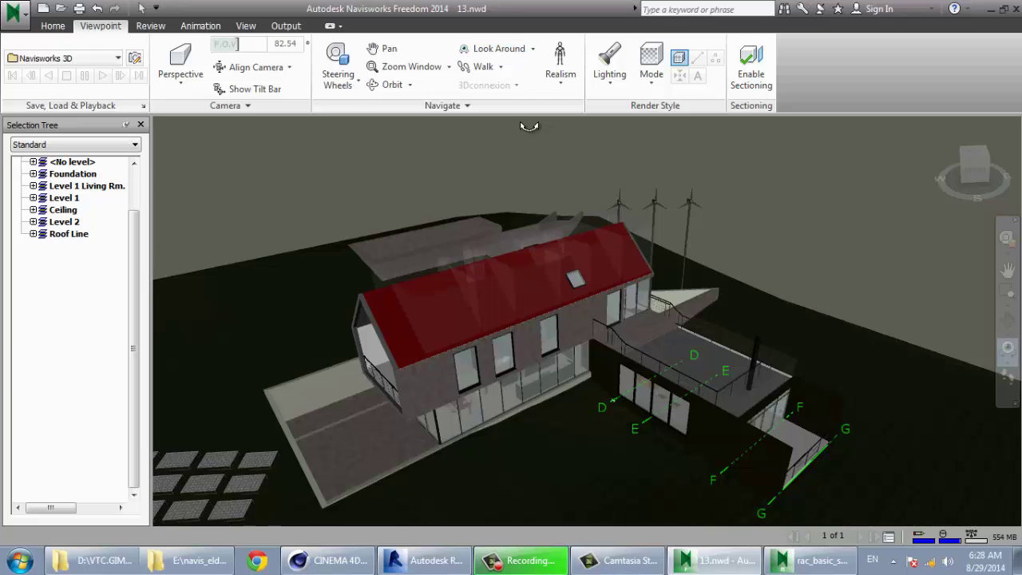
pyautogui.scroll(2, 527, 156)
pyautogui.click(534, 49)
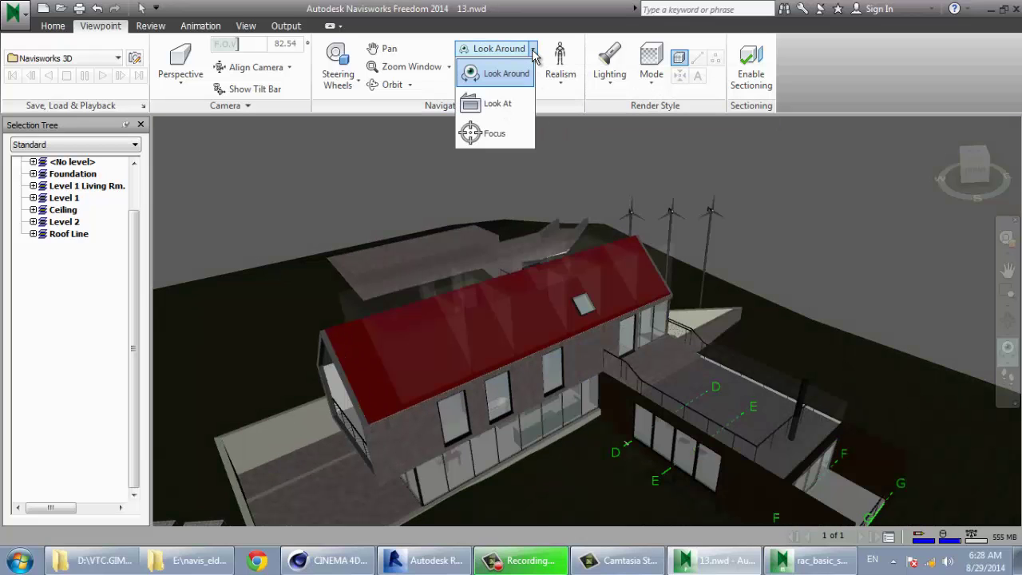
pyautogui.click(511, 102)
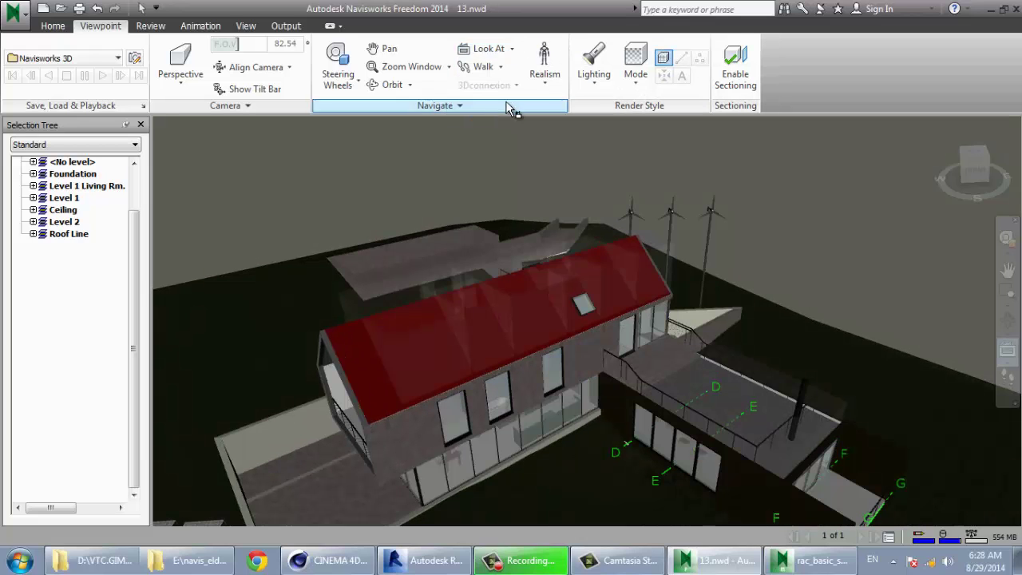
pyautogui.click(542, 295)
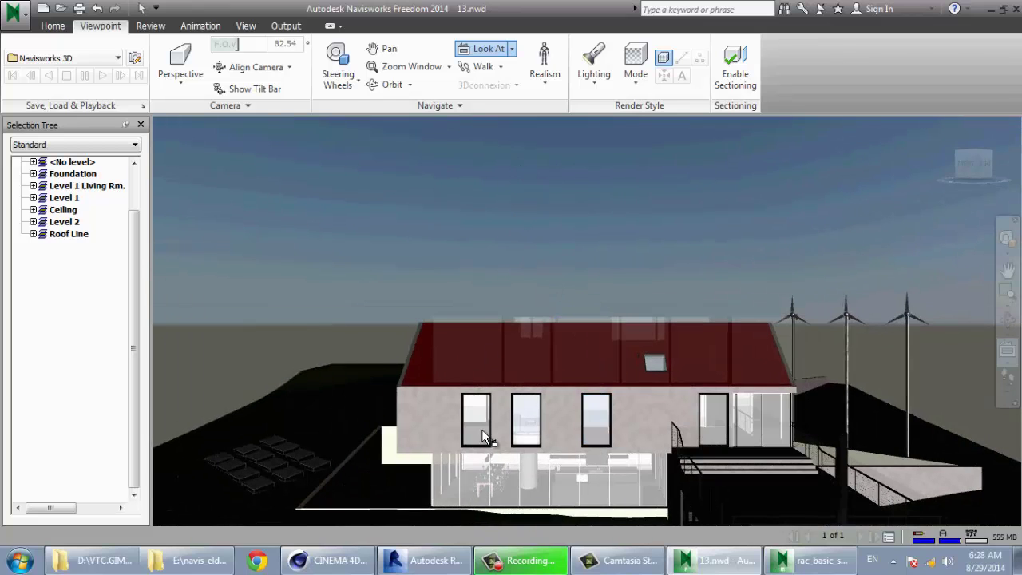
pyautogui.click(470, 442)
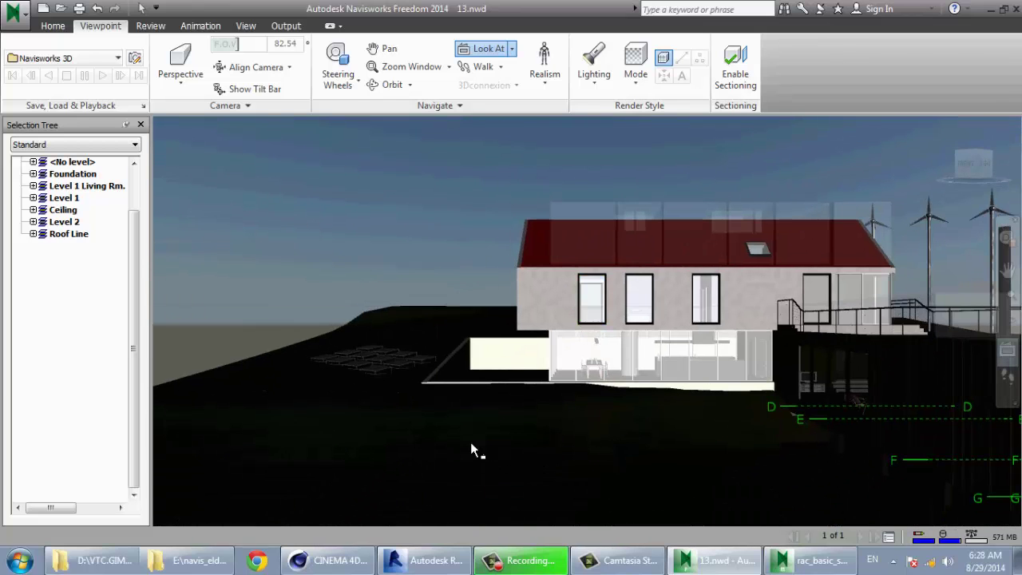
pyautogui.click(470, 442)
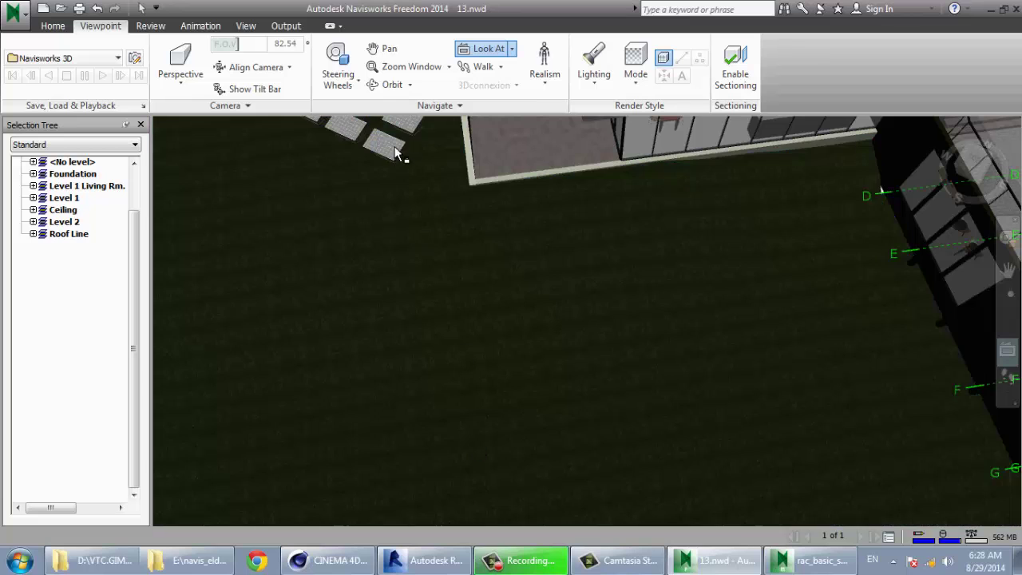
pyautogui.click(388, 144)
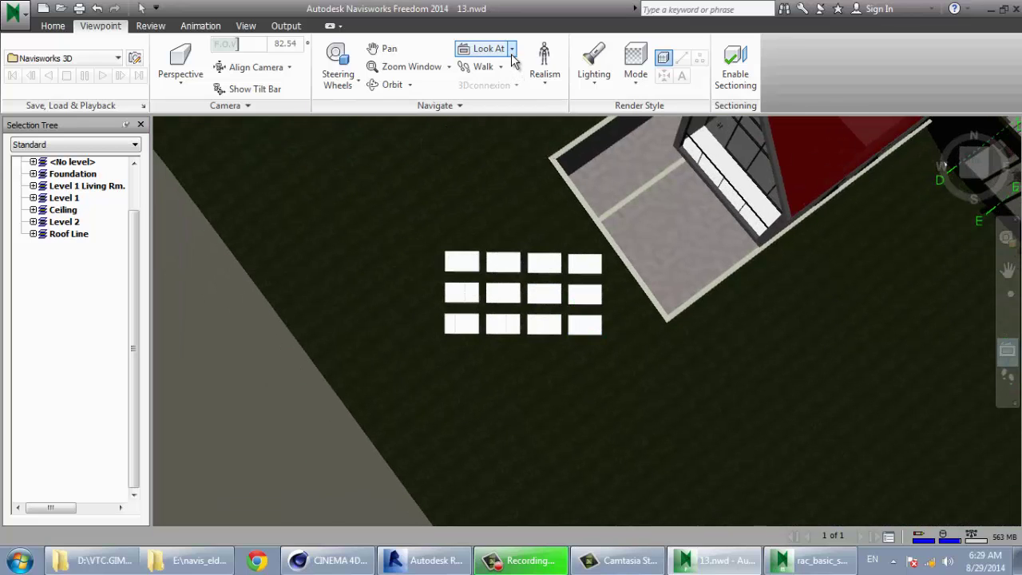
# Step: Use Focus to centre the camera on a house window
pyautogui.click(511, 49)
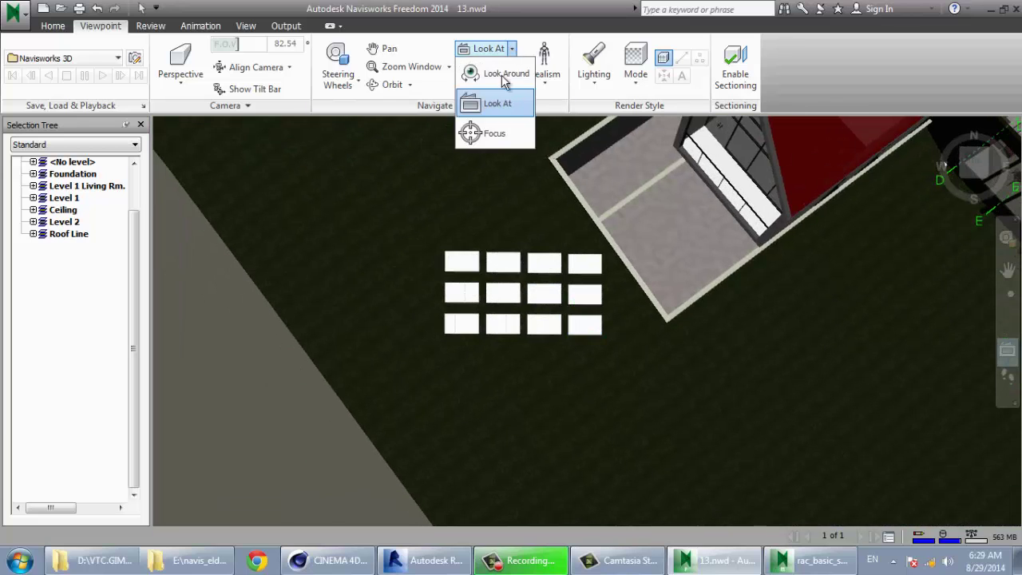
pyautogui.click(487, 132)
pyautogui.click(744, 193)
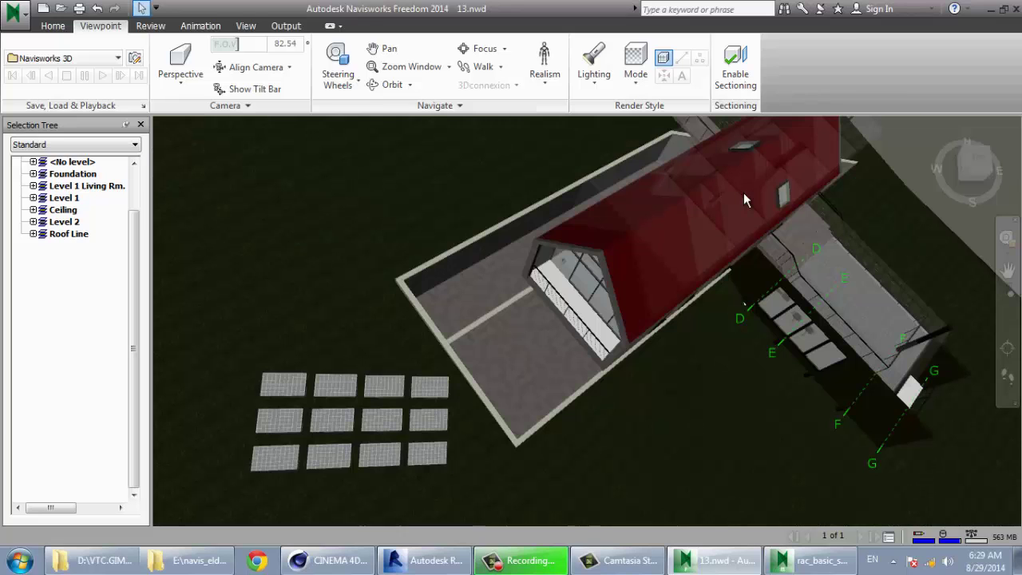
# Step: Switch to Walk and move the camera forward over the house
pyautogui.click(502, 70)
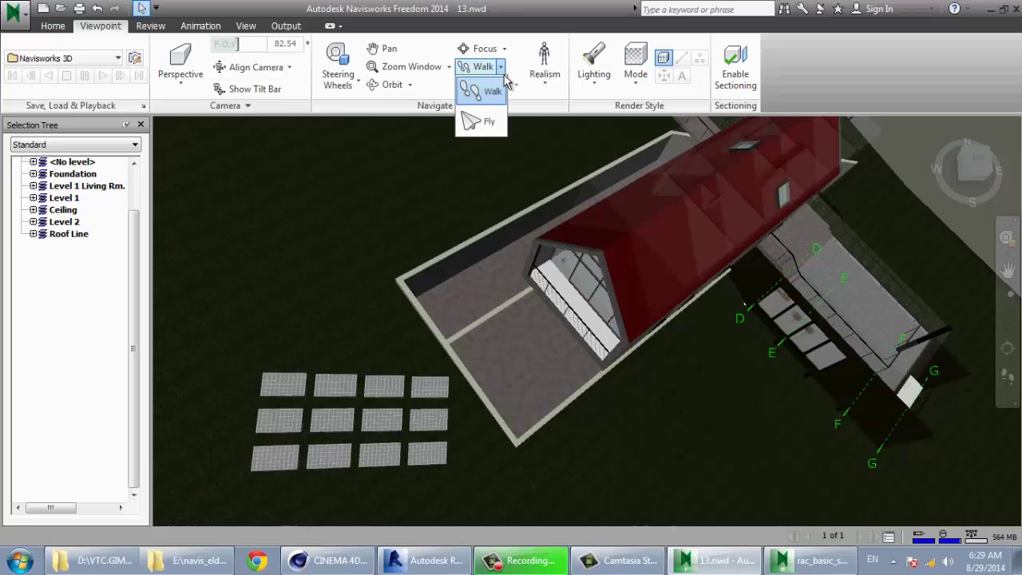
pyautogui.click(493, 90)
pyautogui.moveTo(755, 436); pyautogui.dragTo(771, 349)
# Step: Fly forward over the house and past the dark wall, then stop flying
pyautogui.click(500, 69)
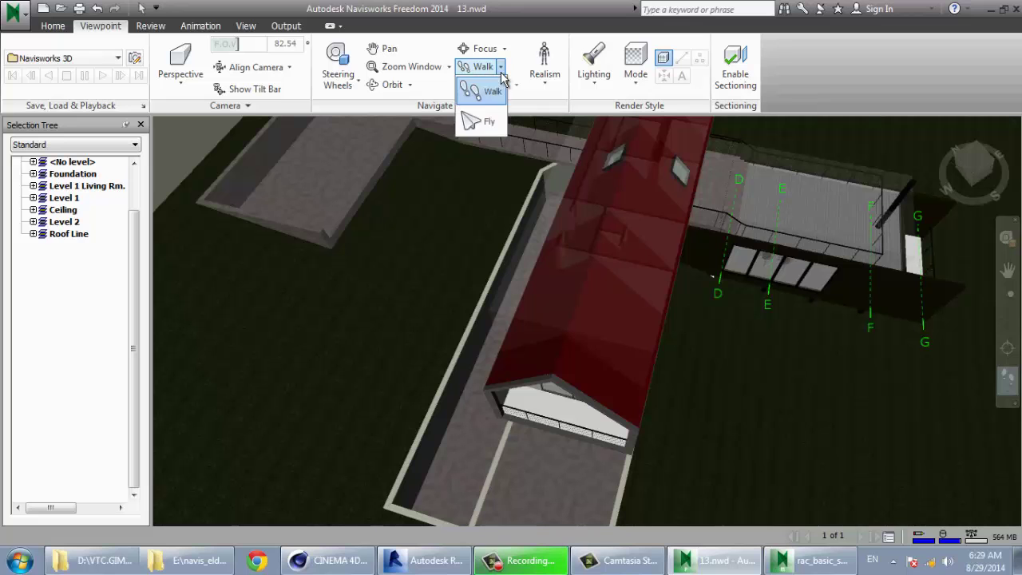
pyautogui.click(487, 121)
pyautogui.moveTo(649, 421)
pyautogui.mouseDown()
pyautogui.moveTo(592, 355)
pyautogui.moveTo(621, 436)
pyautogui.moveTo(591, 508)
pyautogui.moveTo(536, 437)
pyautogui.mouseUp()
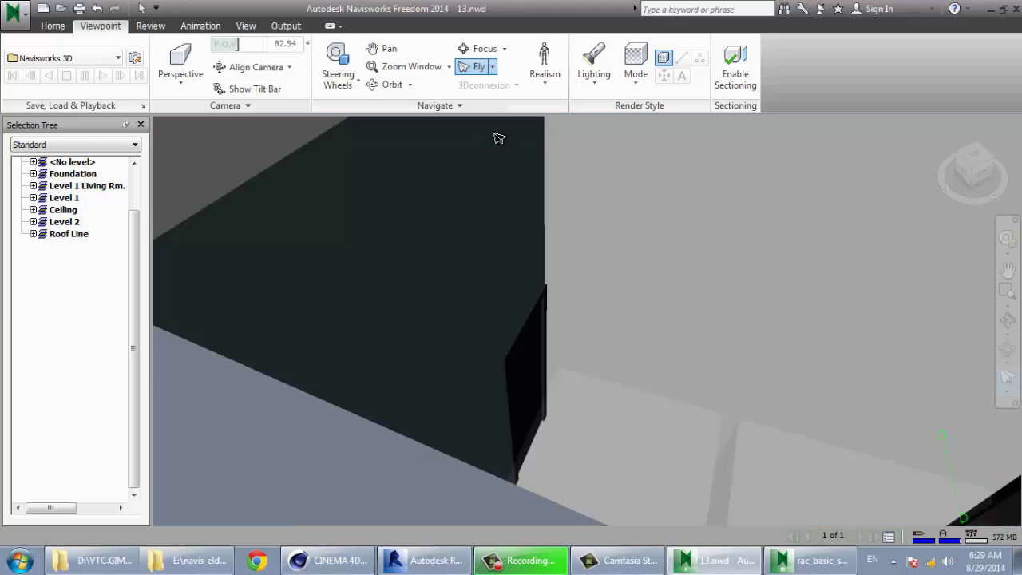
pyautogui.click(533, 87)
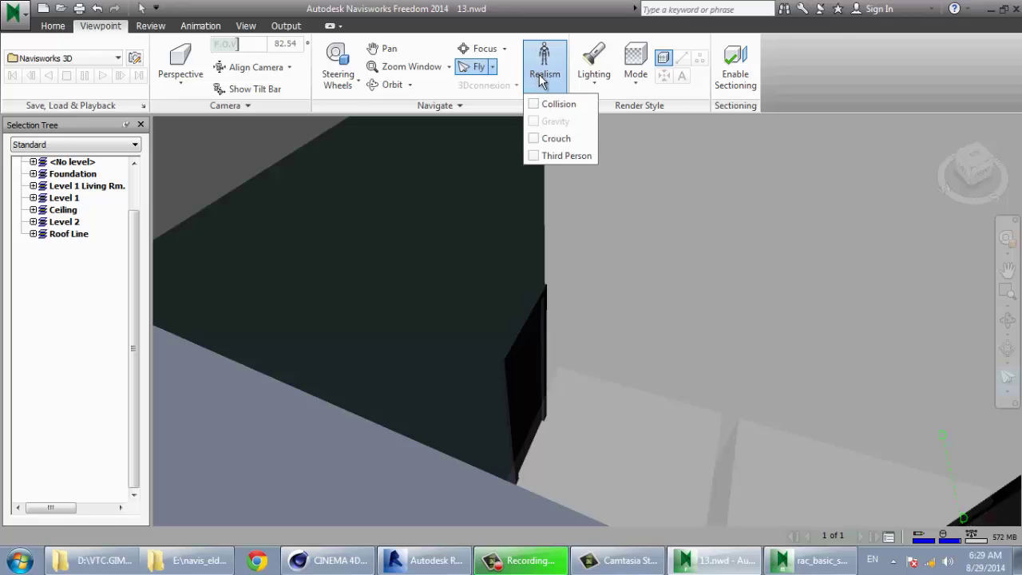
pyautogui.click(349, 316)
pyautogui.moveTo(329, 373)
pyautogui.mouseDown()
pyautogui.moveTo(245, 367)
pyautogui.moveTo(384, 354)
pyautogui.moveTo(392, 256)
pyautogui.mouseUp()
pyautogui.moveTo(317, 395)
pyautogui.mouseDown()
pyautogui.moveTo(0, 381)
pyautogui.moveTo(206, 325)
pyautogui.mouseUp()
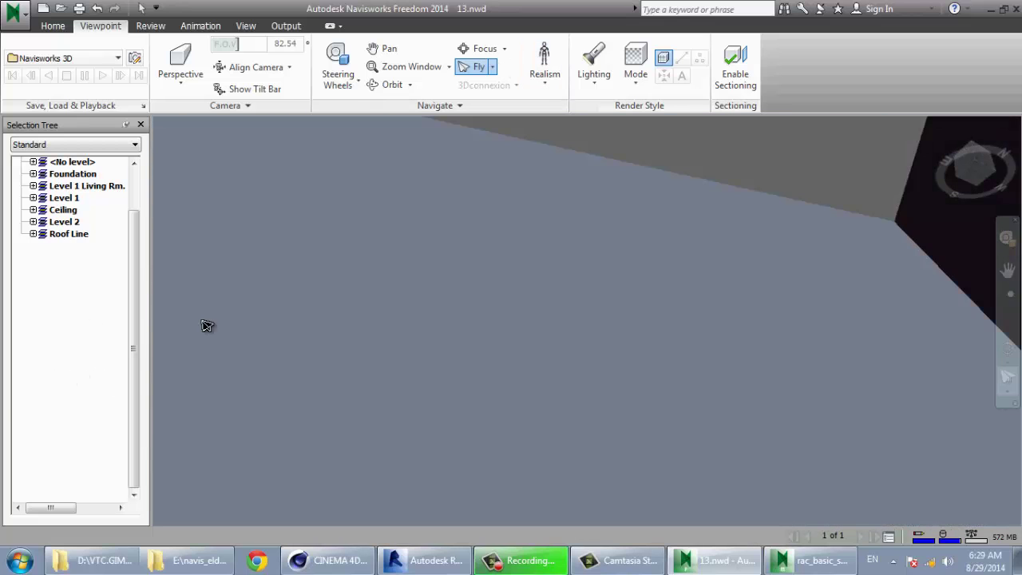
pyautogui.moveTo(313, 249); pyautogui.dragTo(274, 214)
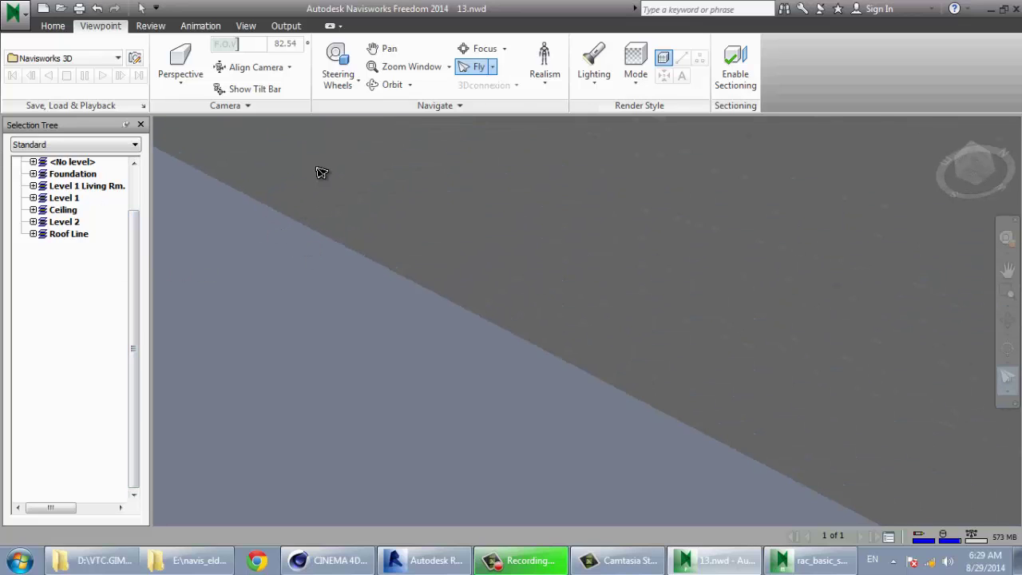
pyautogui.press('Escape')
# Step: Select the roof and zoom back out with the ViewCube to a close view of it
pyautogui.click(399, 208)
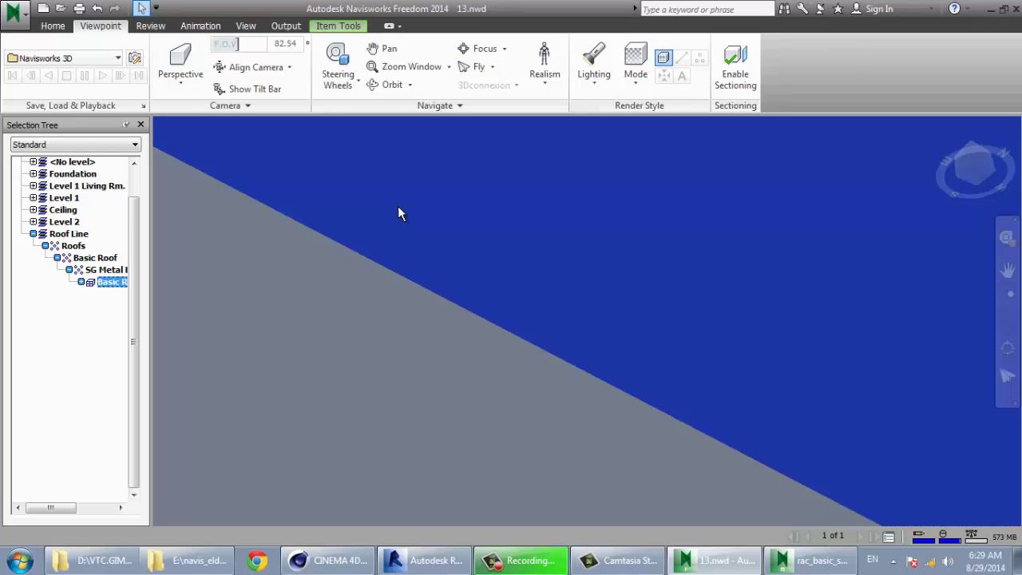
pyautogui.moveTo(368, 266)
pyautogui.mouseDown(button='middle')
pyautogui.moveTo(305, 198)
pyautogui.moveTo(410, 239)
pyautogui.mouseUp(button='middle')
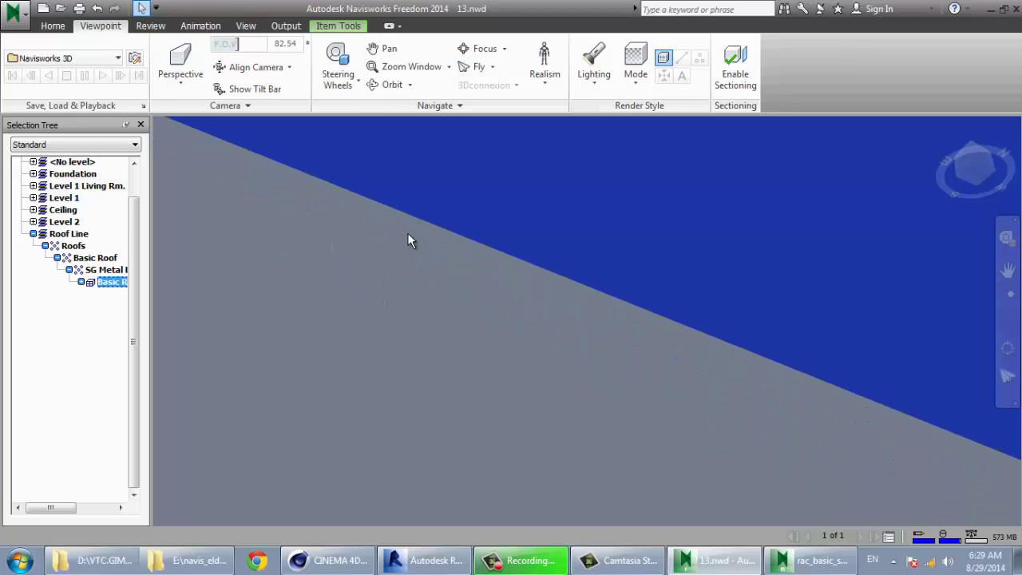
pyautogui.scroll(-4, 307, 222)
pyautogui.scroll(3, 391, 167)
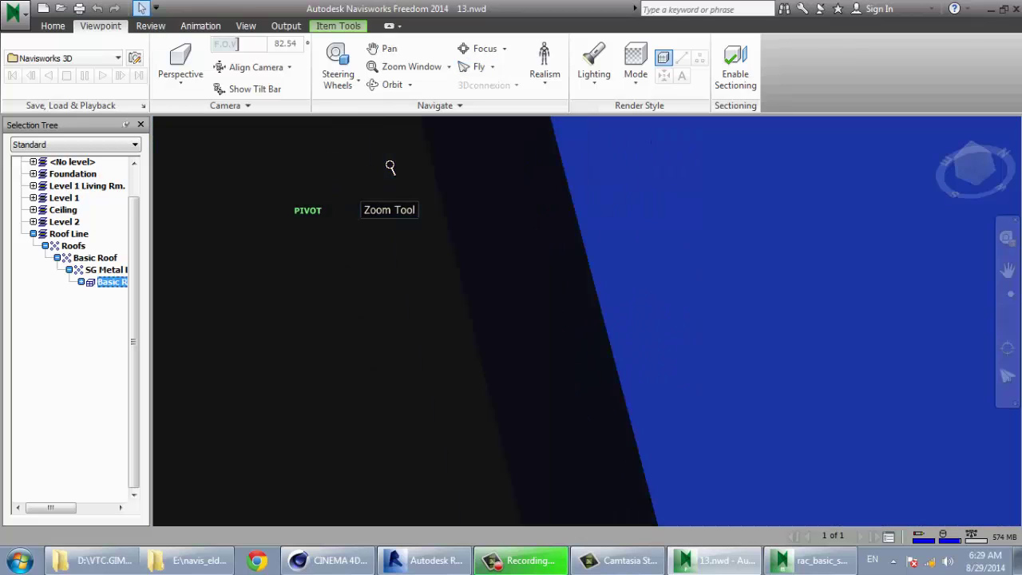
pyautogui.click(974, 152)
pyautogui.scroll(2, 586, 290)
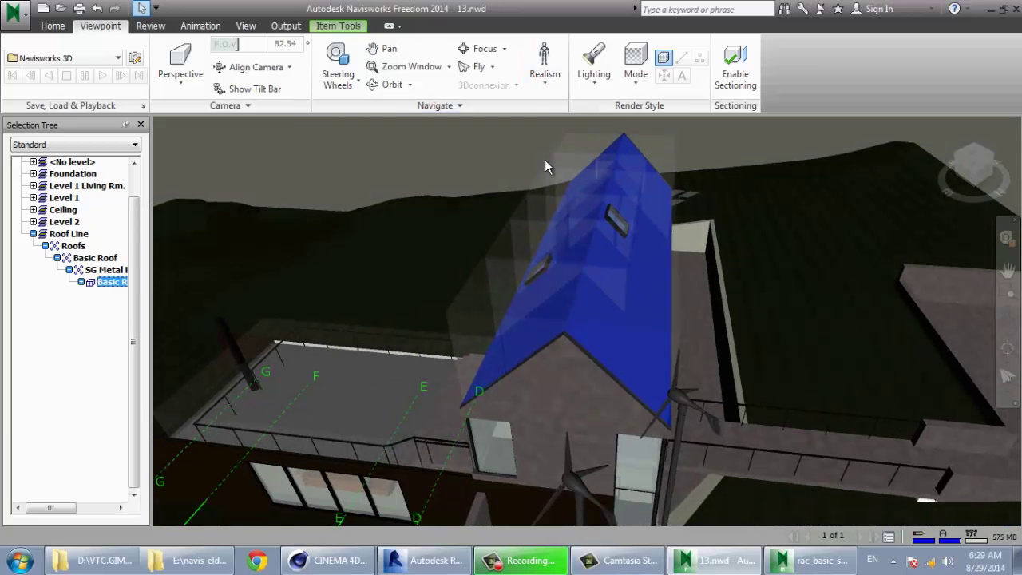
# Step: Turn on the Realism third-person avatar and select the wall beside it
pyautogui.click(540, 92)
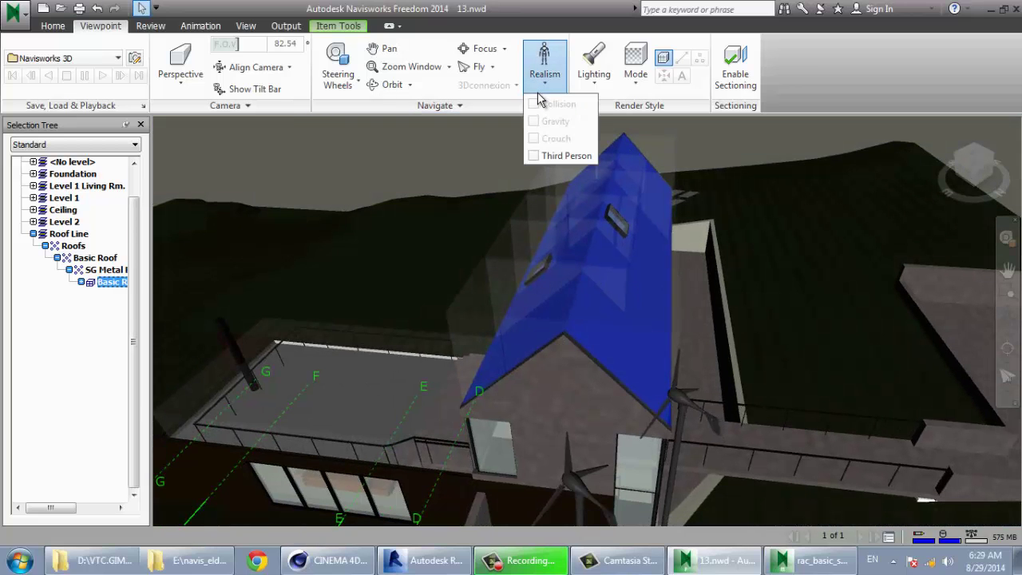
pyautogui.click(568, 157)
pyautogui.click(616, 405)
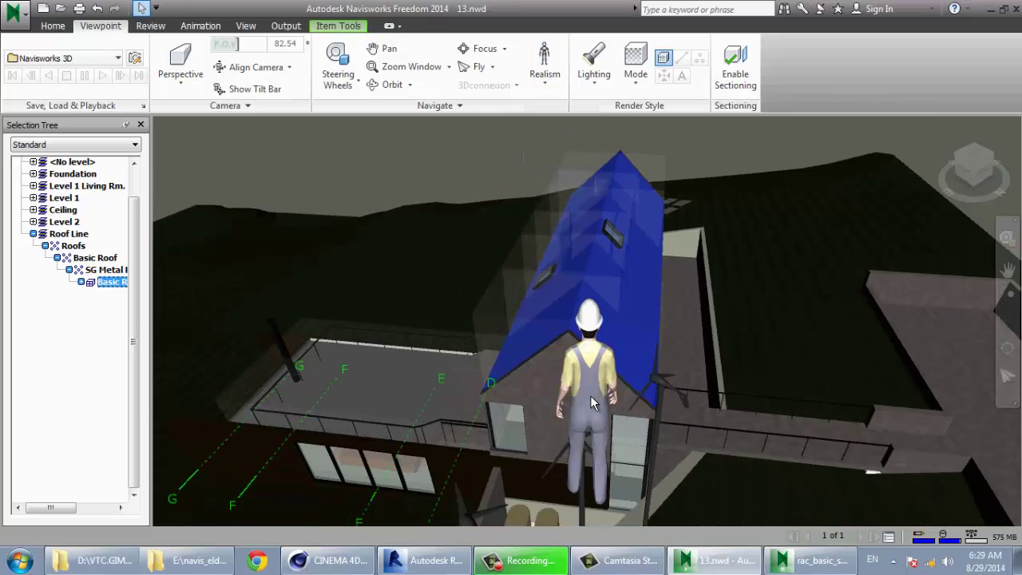
pyautogui.click(592, 401)
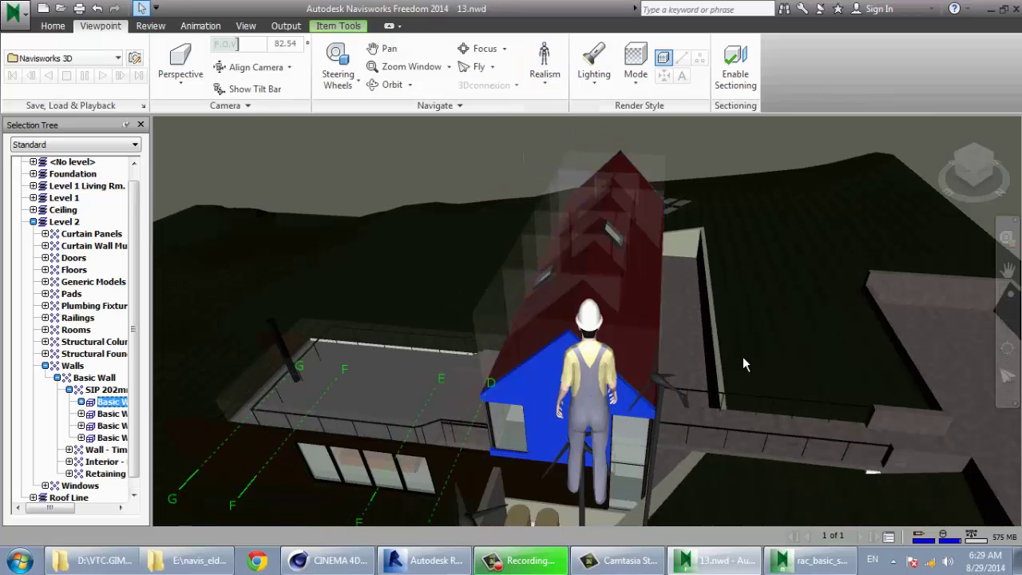
# Step: Walk around the house in Walk mode, then clear the wall selection
pyautogui.click(493, 67)
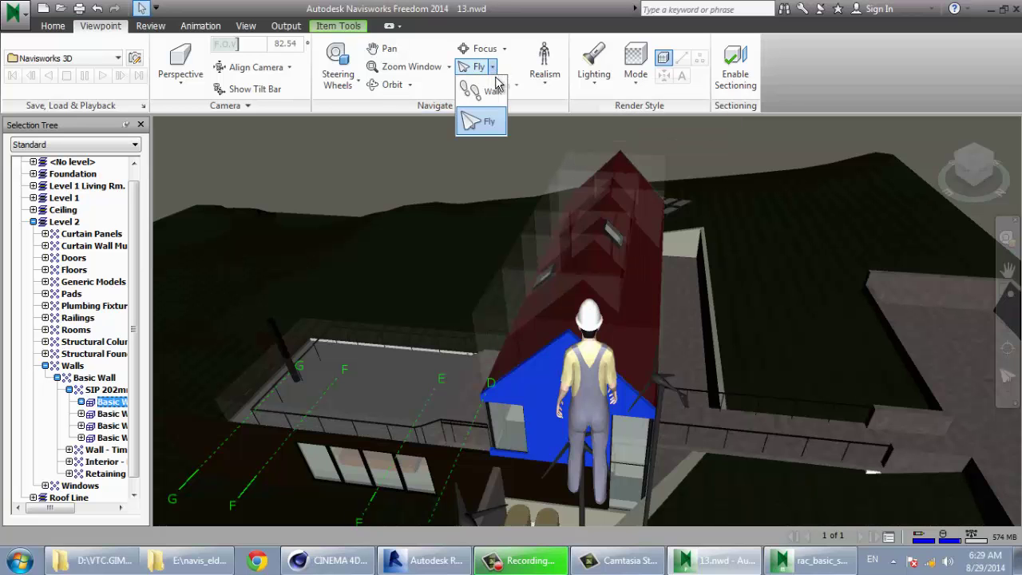
pyautogui.click(494, 90)
pyautogui.moveTo(564, 416)
pyautogui.mouseDown()
pyautogui.moveTo(420, 465)
pyautogui.moveTo(487, 321)
pyautogui.moveTo(511, 343)
pyautogui.mouseUp()
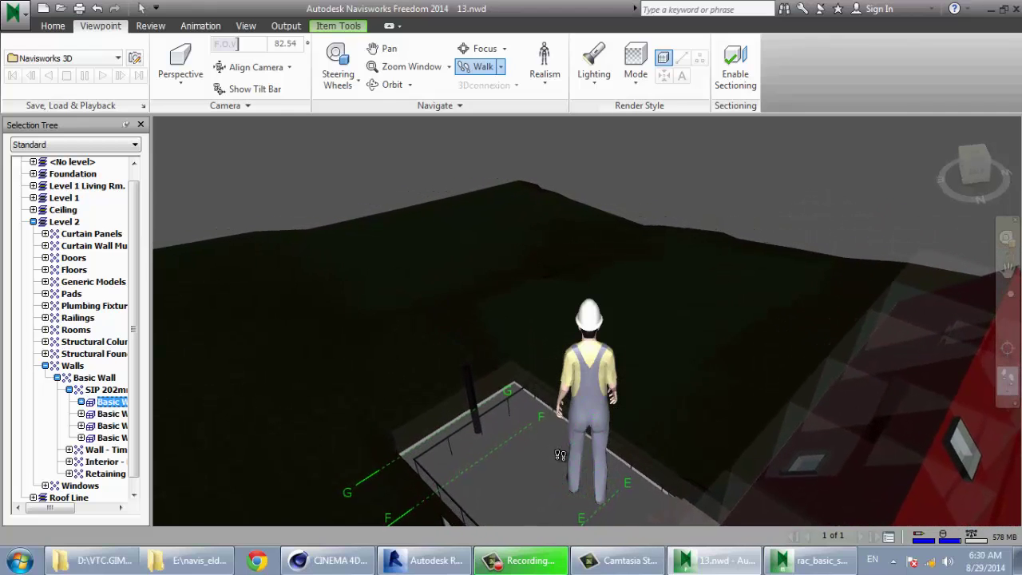
pyautogui.click(544, 79)
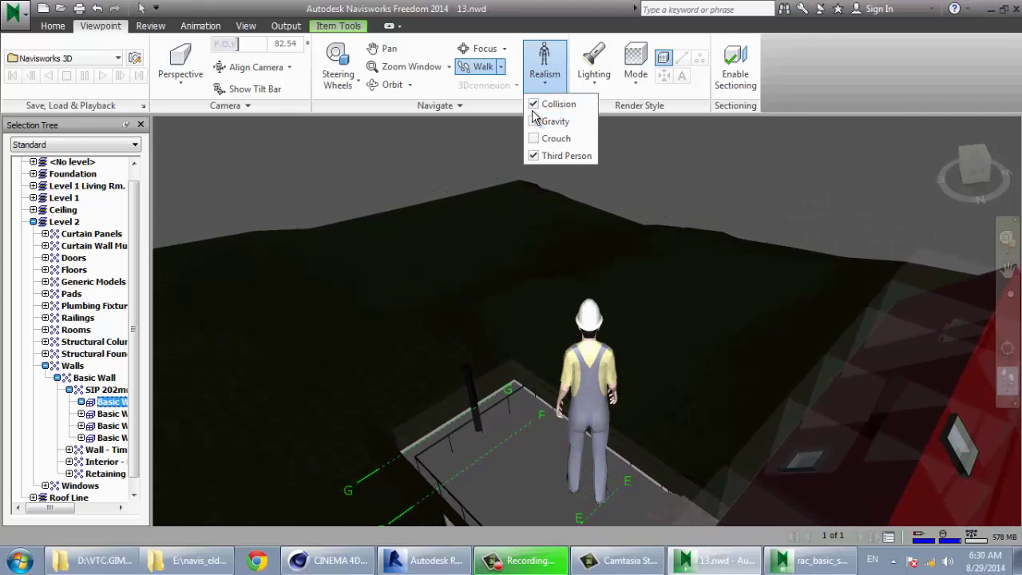
pyautogui.click(535, 141)
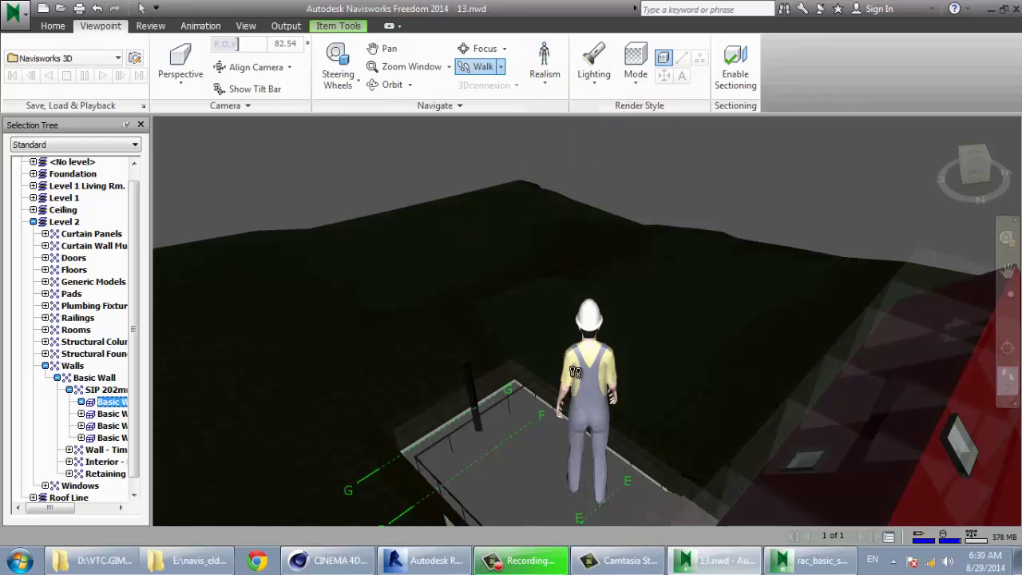
pyautogui.moveTo(574, 371)
pyautogui.mouseDown()
pyautogui.moveTo(371, 372)
pyautogui.moveTo(644, 432)
pyautogui.moveTo(352, 378)
pyautogui.moveTo(735, 386)
pyautogui.moveTo(552, 285)
pyautogui.mouseUp()
pyautogui.press('Escape')
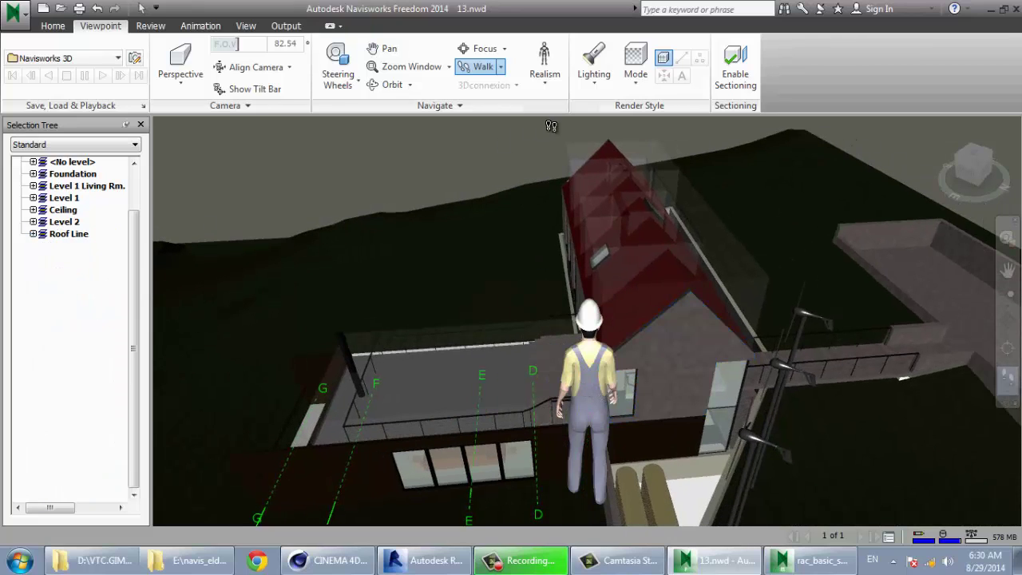
# Step: Cycle the lighting through Full Lights and Head Light, ending on No Lights
pyautogui.click(592, 59)
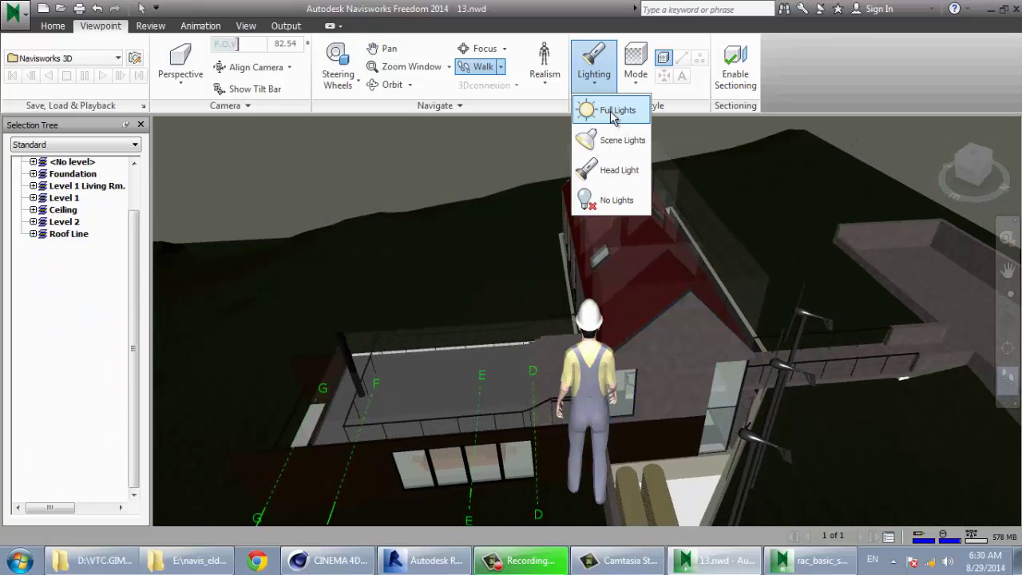
pyautogui.click(612, 113)
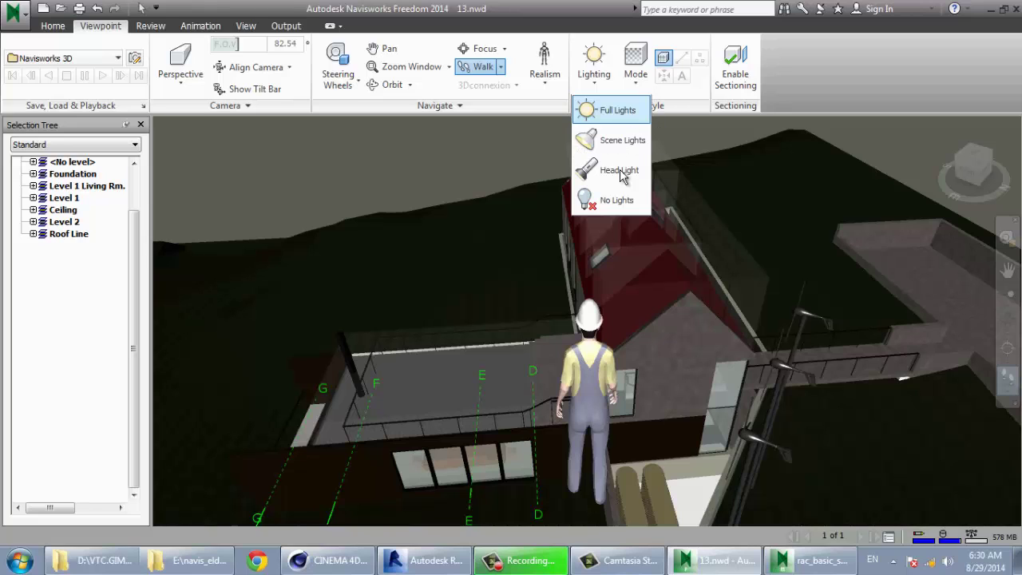
pyautogui.click(776, 123)
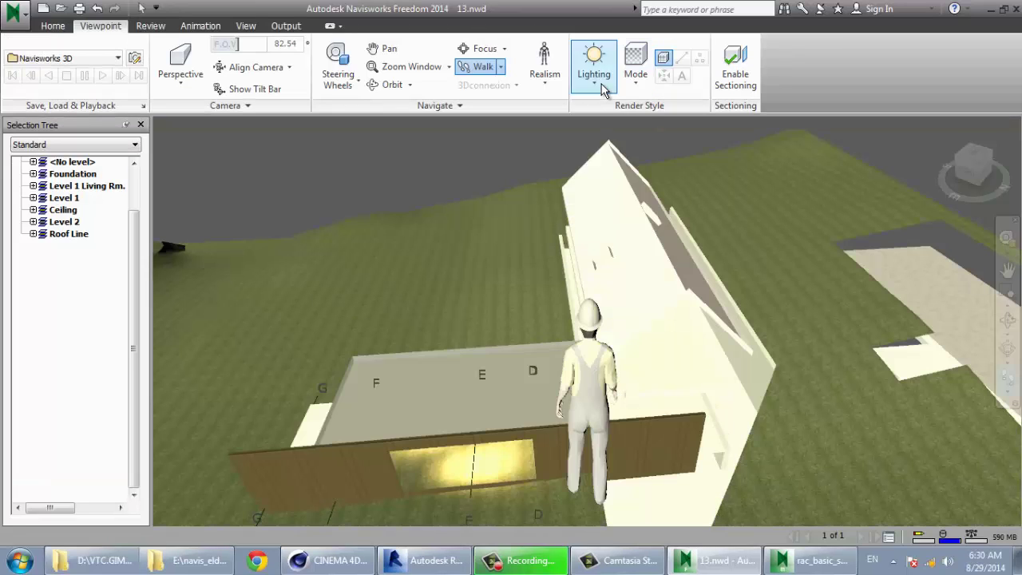
pyautogui.click(601, 84)
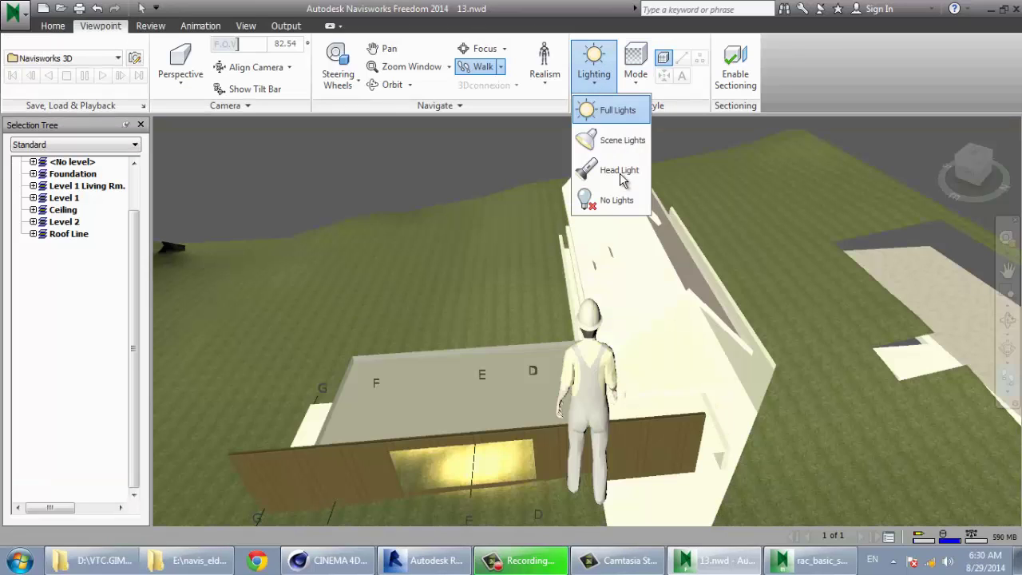
pyautogui.click(609, 203)
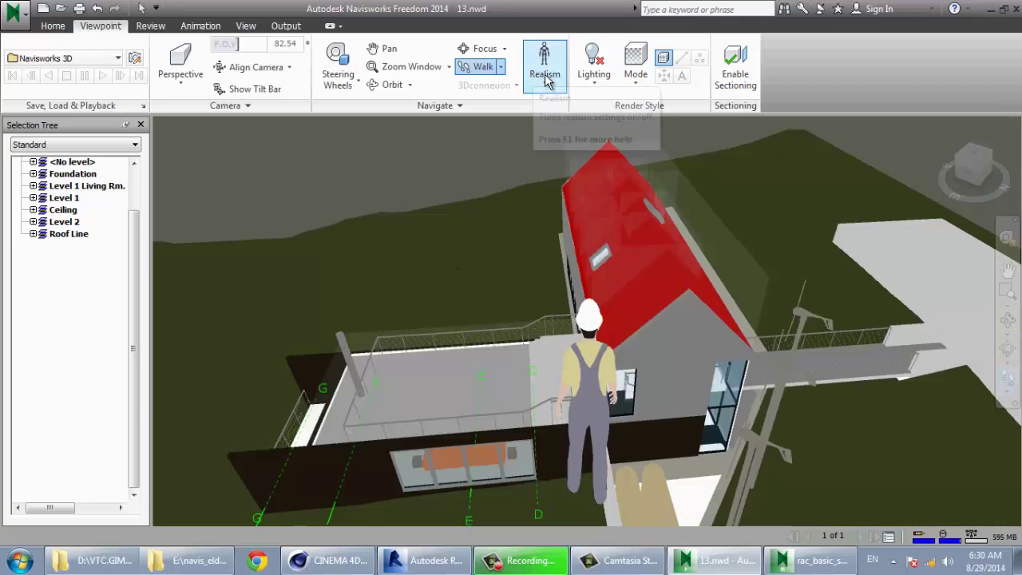
# Step: Switch render mode through Shaded, Wireframe and Hidden Line back to Full Render, then walk back
pyautogui.click(637, 88)
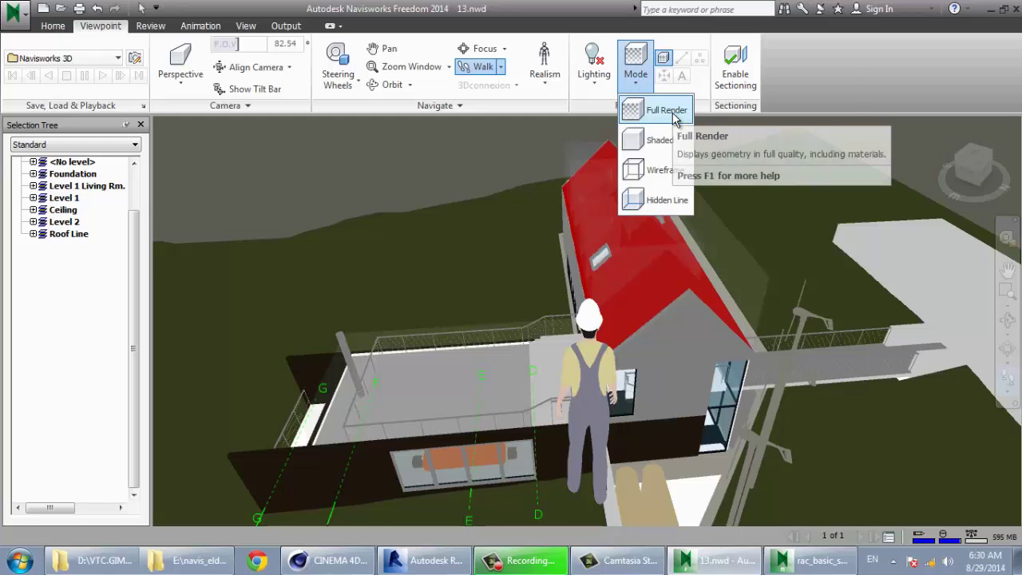
pyautogui.click(671, 140)
pyautogui.click(637, 90)
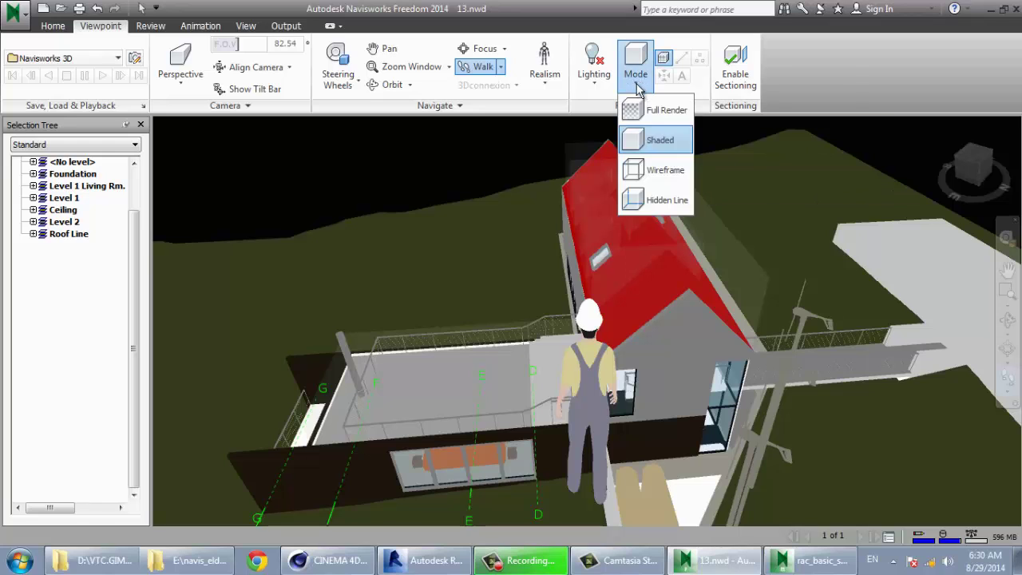
pyautogui.click(652, 178)
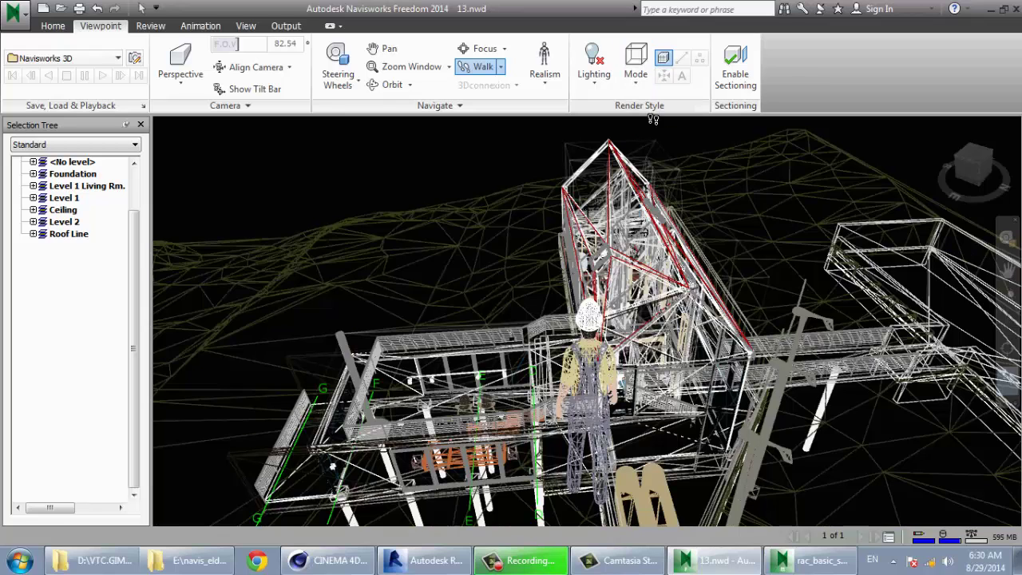
pyautogui.click(637, 81)
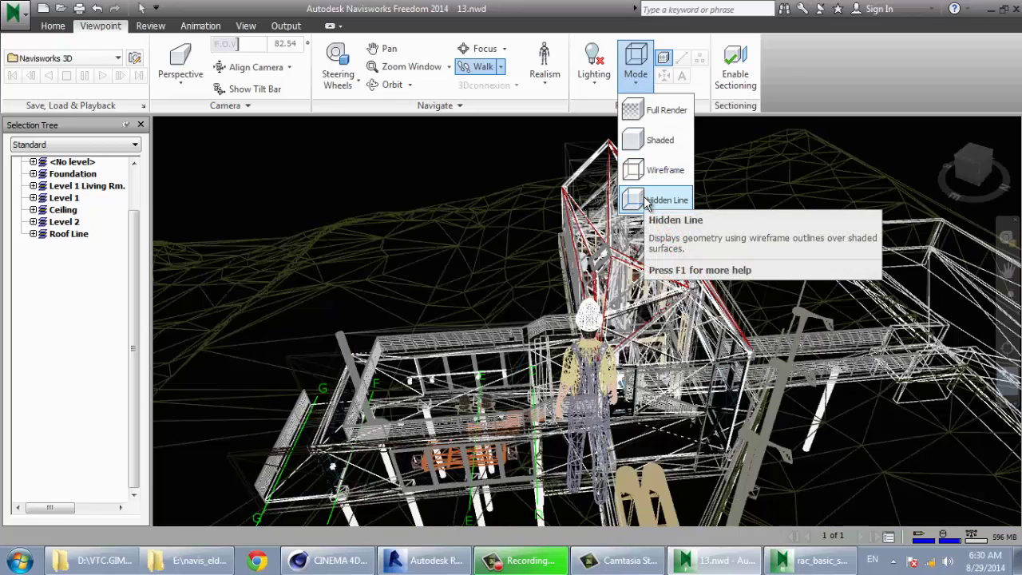
pyautogui.click(648, 201)
pyautogui.click(636, 87)
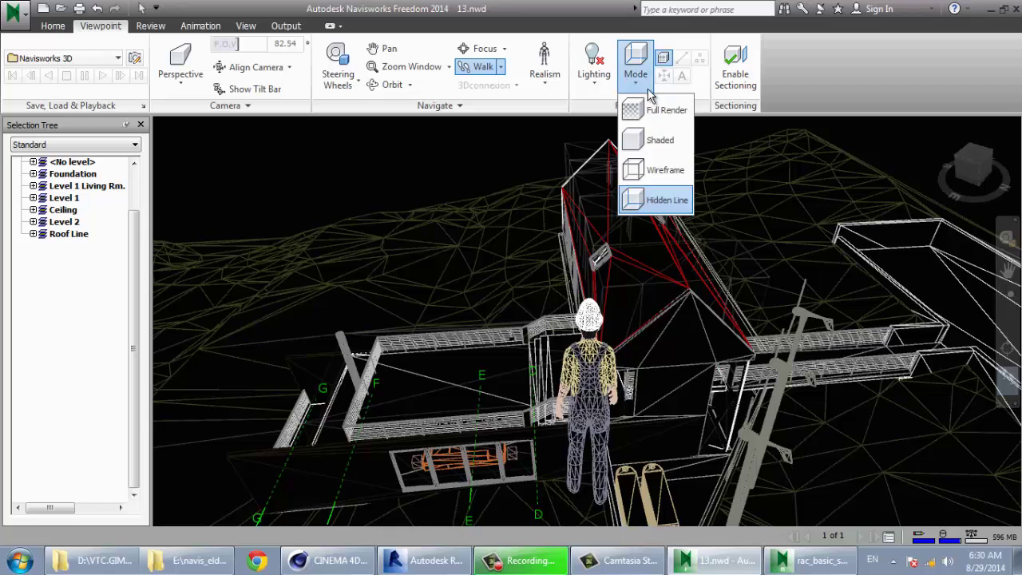
pyautogui.click(655, 110)
pyautogui.moveTo(592, 342)
pyautogui.mouseDown()
pyautogui.moveTo(523, 445)
pyautogui.moveTo(520, 185)
pyautogui.mouseUp()
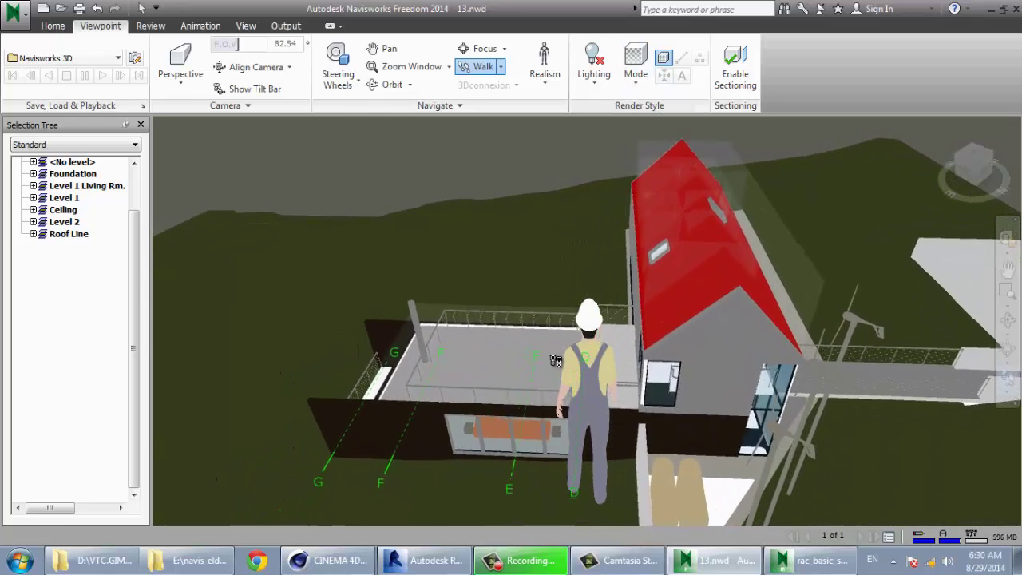
# Step: Turn on avatar gravity in Realism and walk down into the living room
pyautogui.click(545, 76)
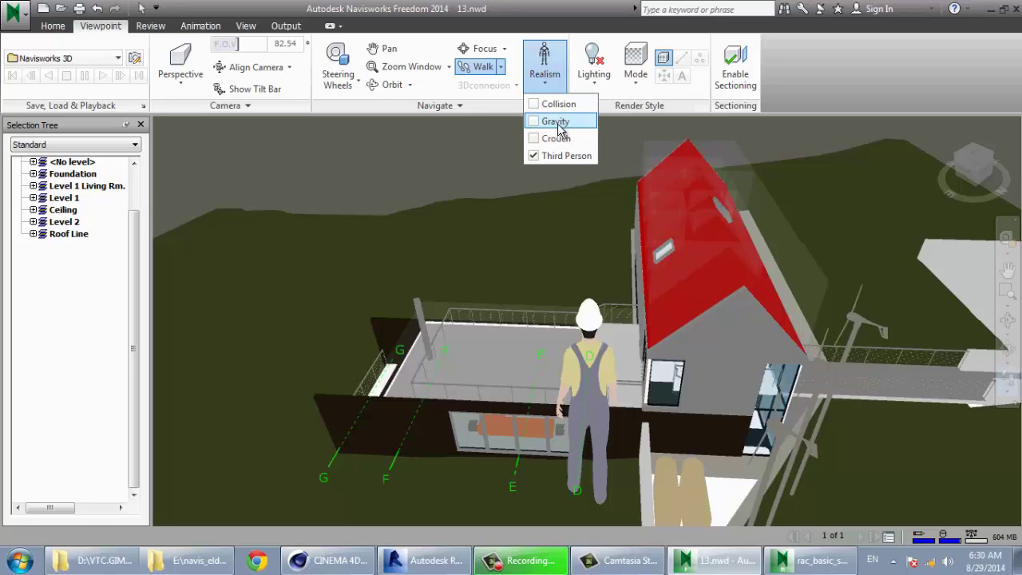
pyautogui.click(562, 350)
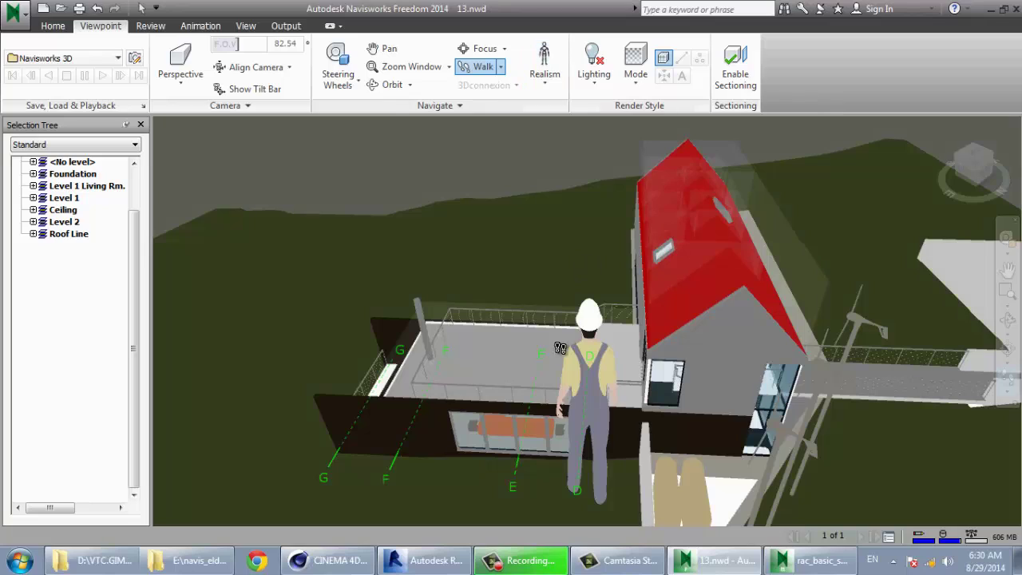
pyautogui.moveTo(562, 363)
pyautogui.mouseDown()
pyautogui.moveTo(584, 286)
pyautogui.moveTo(540, 319)
pyautogui.moveTo(391, 244)
pyautogui.moveTo(674, 237)
pyautogui.moveTo(655, 231)
pyautogui.mouseUp()
pyautogui.click(549, 80)
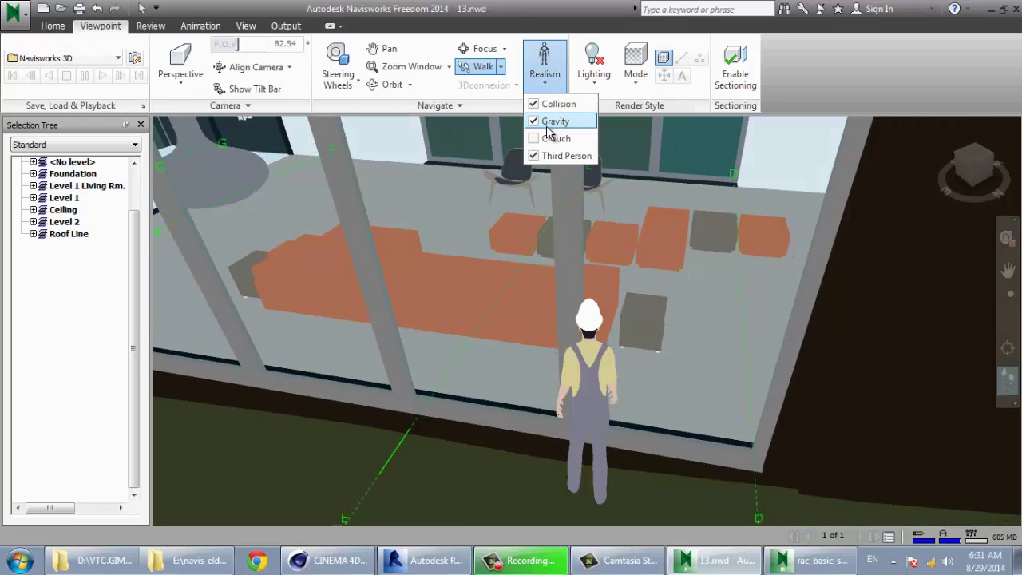
pyautogui.click(624, 323)
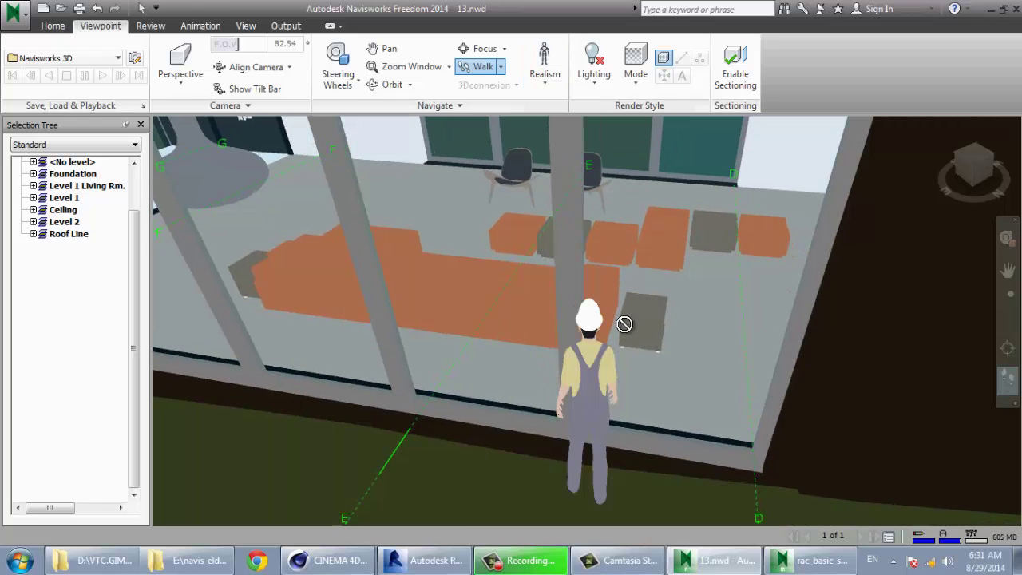
pyautogui.moveTo(626, 327); pyautogui.dragTo(639, 294)
# Step: Turn toward the chairs, recheck gravity, and walk to the window beside the dark wall
pyautogui.moveTo(648, 288); pyautogui.dragTo(803, 319)
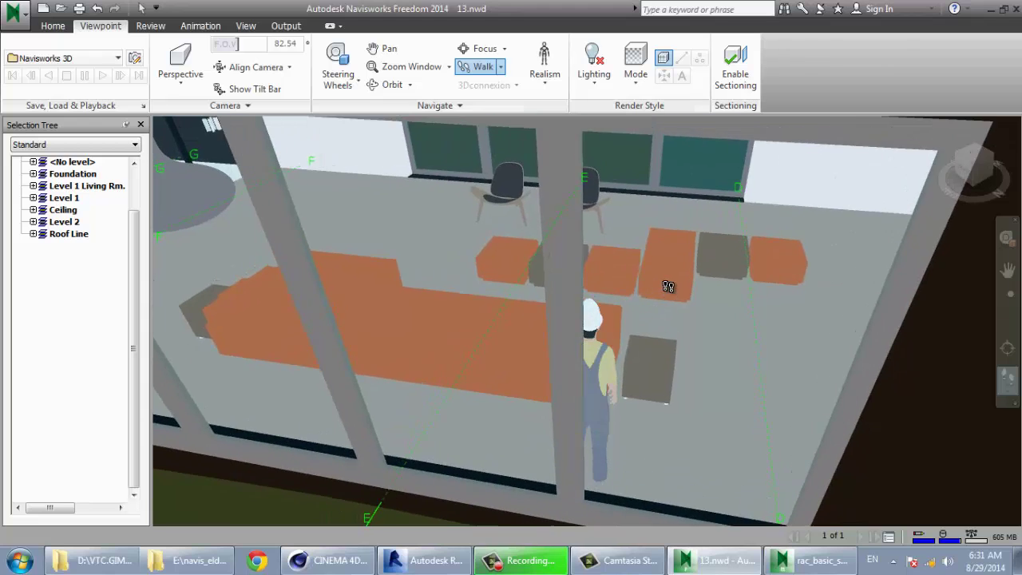
pyautogui.click(544, 68)
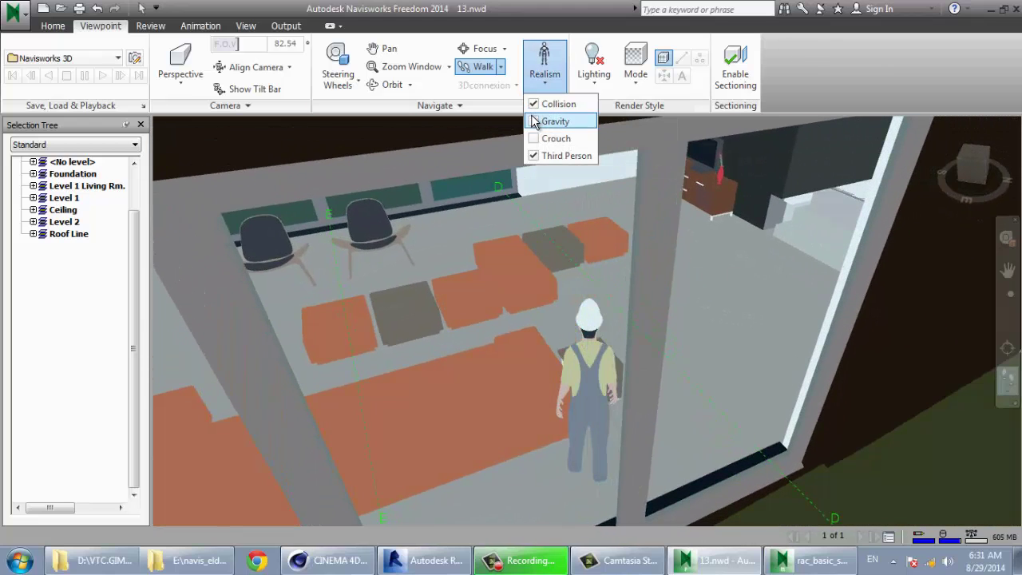
pyautogui.click(551, 121)
pyautogui.click(666, 319)
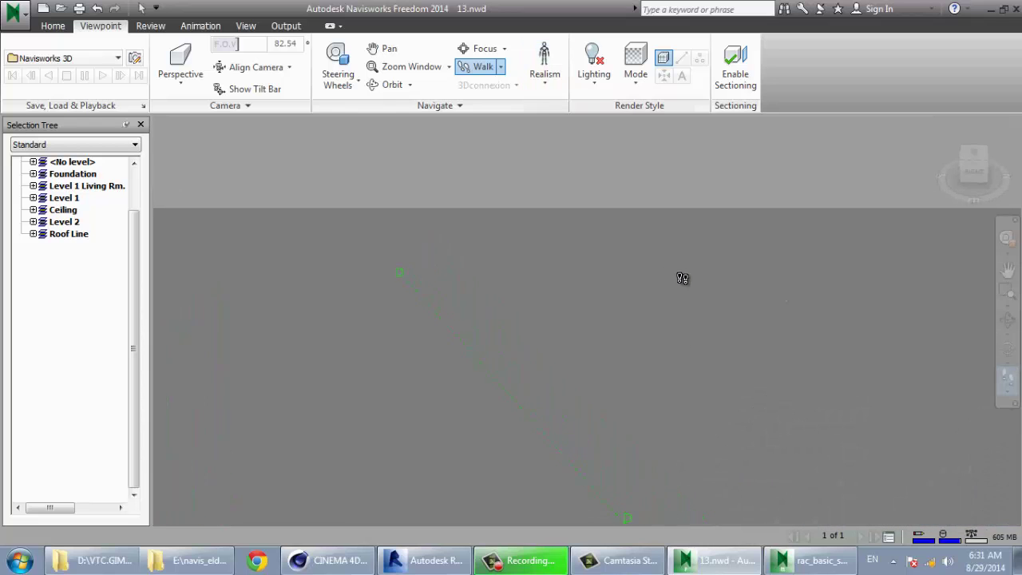
pyautogui.moveTo(682, 278)
pyautogui.mouseDown()
pyautogui.moveTo(726, 282)
pyautogui.moveTo(598, 283)
pyautogui.moveTo(456, 360)
pyautogui.moveTo(462, 376)
pyautogui.moveTo(611, 472)
pyautogui.moveTo(628, 440)
pyautogui.moveTo(583, 479)
pyautogui.moveTo(555, 434)
pyautogui.moveTo(487, 365)
pyautogui.moveTo(476, 373)
pyautogui.moveTo(687, 326)
pyautogui.moveTo(486, 367)
pyautogui.moveTo(441, 290)
pyautogui.moveTo(1013, 387)
pyautogui.moveTo(458, 391)
pyautogui.moveTo(527, 333)
pyautogui.moveTo(769, 338)
pyautogui.moveTo(718, 311)
pyautogui.moveTo(979, 389)
pyautogui.moveTo(516, 381)
pyautogui.moveTo(326, 447)
pyautogui.moveTo(604, 371)
pyautogui.moveTo(595, 399)
pyautogui.moveTo(354, 354)
pyautogui.moveTo(559, 313)
pyautogui.moveTo(264, 324)
pyautogui.moveTo(335, 317)
pyautogui.moveTo(370, 333)
pyautogui.moveTo(559, 318)
pyautogui.moveTo(833, 399)
pyautogui.moveTo(681, 378)
pyautogui.moveTo(456, 376)
pyautogui.moveTo(593, 343)
pyautogui.moveTo(404, 390)
pyautogui.moveTo(311, 388)
pyautogui.moveTo(358, 394)
pyautogui.mouseUp()
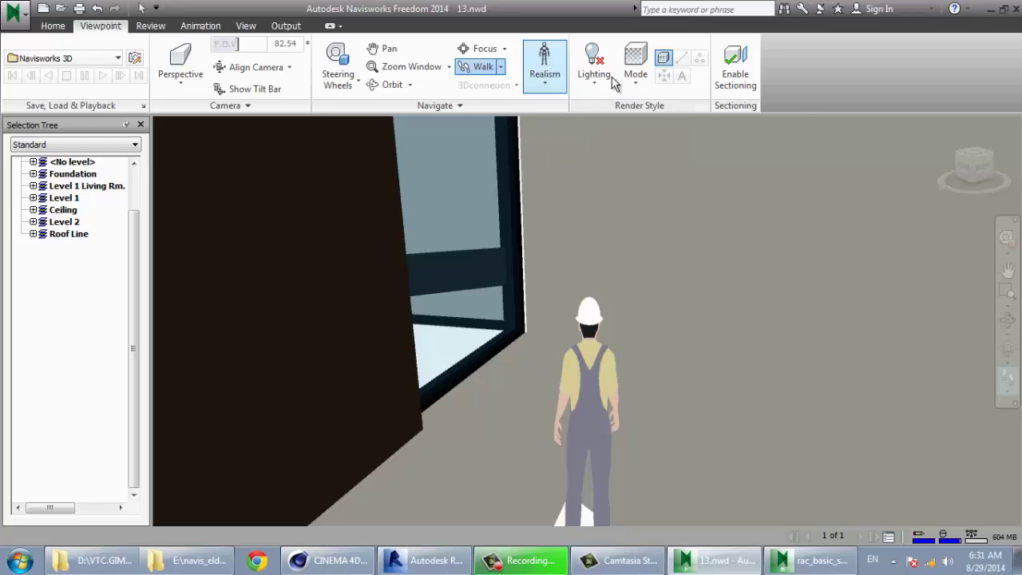
pyautogui.moveTo(545, 366); pyautogui.dragTo(372, 400)
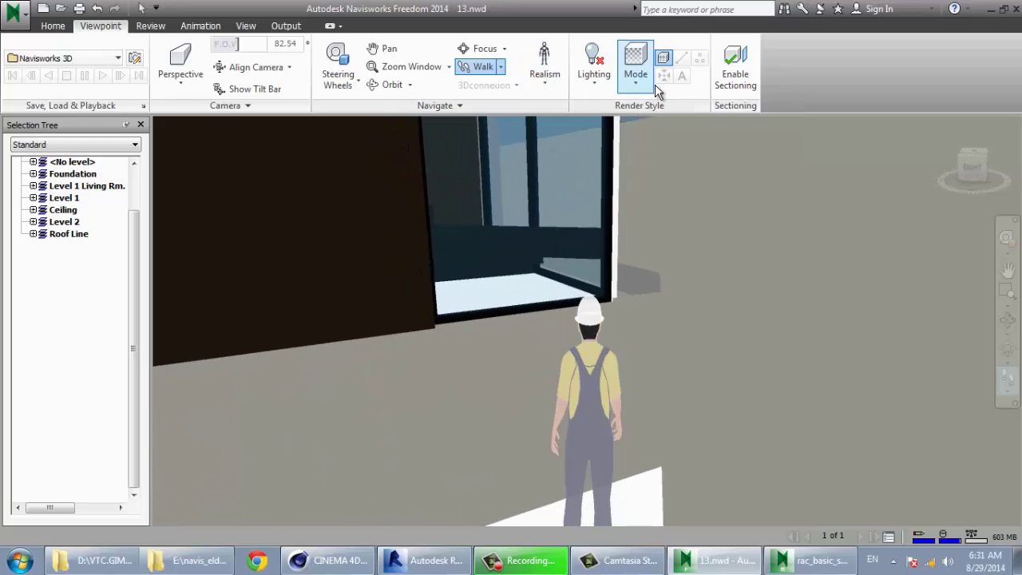
# Step: Briefly enable sectioning and look down from a ViewCube face, then return to viewpoint navigation
pyautogui.click(737, 89)
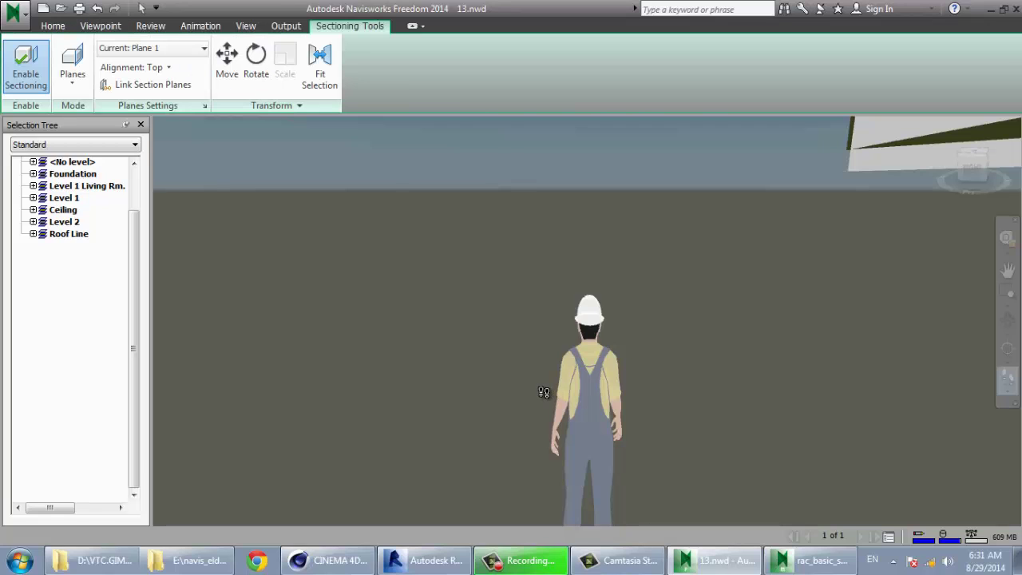
pyautogui.scroll(5, 590, 338)
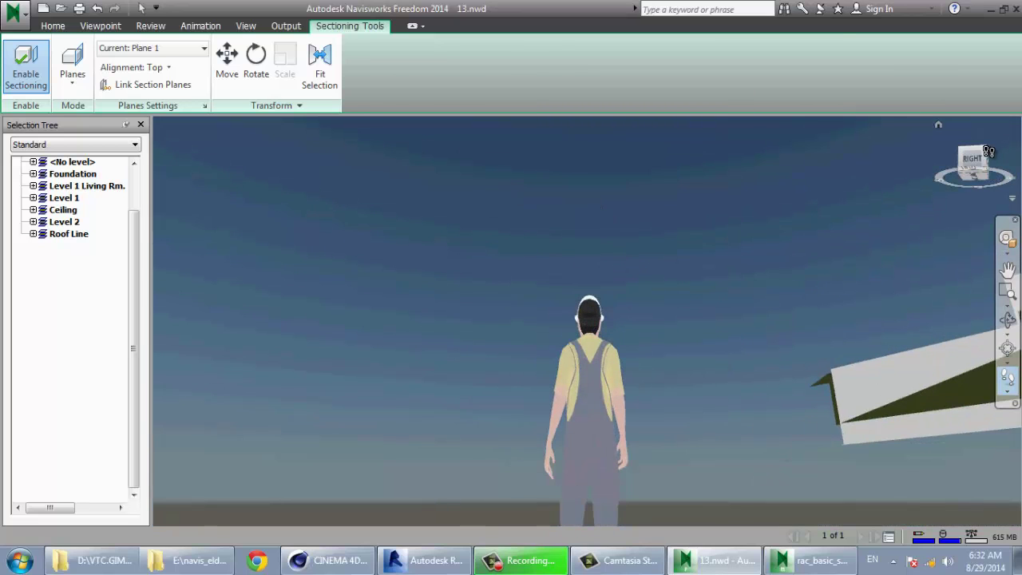
pyautogui.click(984, 154)
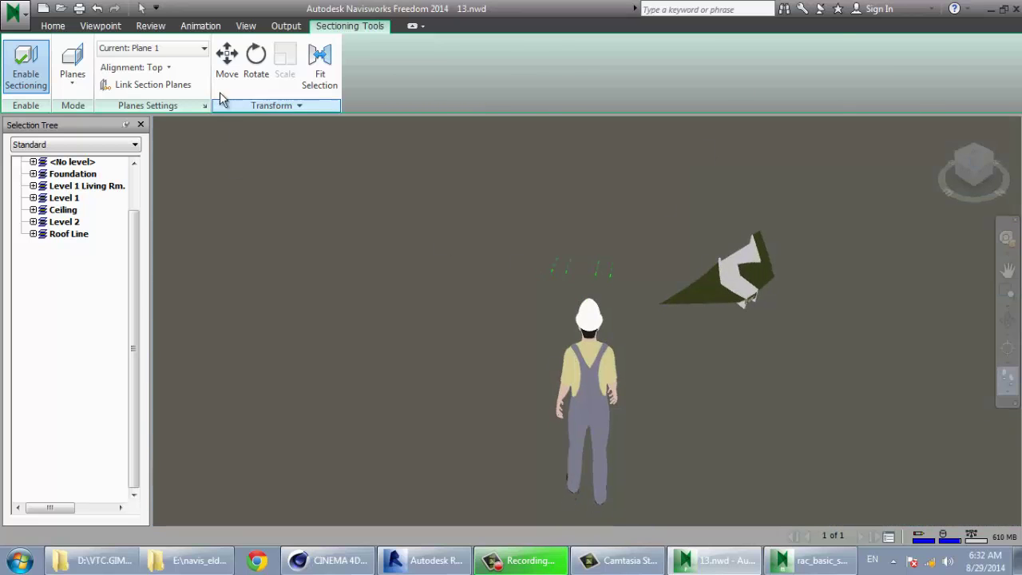
pyautogui.click(151, 26)
pyautogui.click(116, 27)
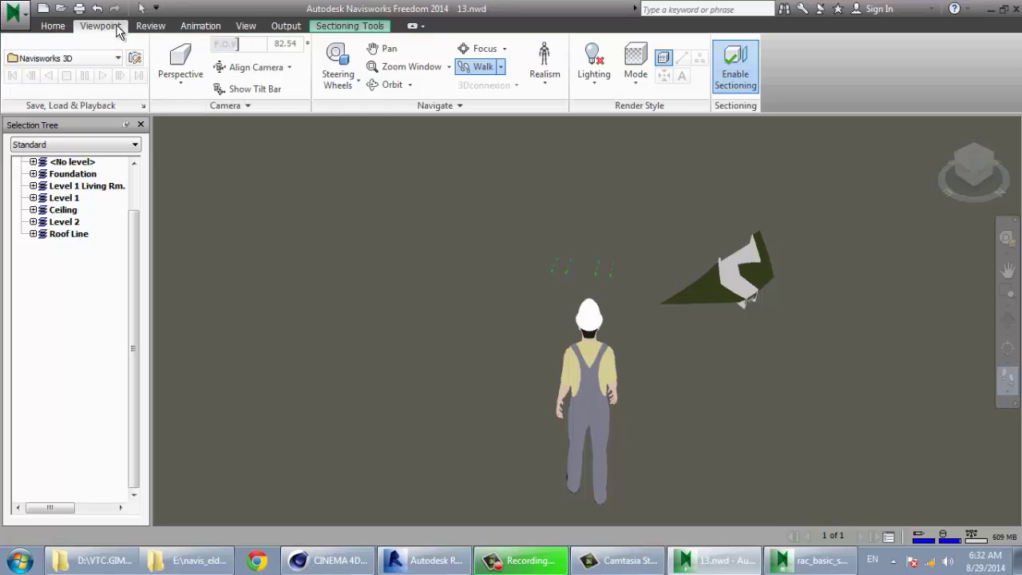
# Step: Turn off Third Person, Collision and Gravity, then switch to a ViewCube corner view
pyautogui.click(544, 79)
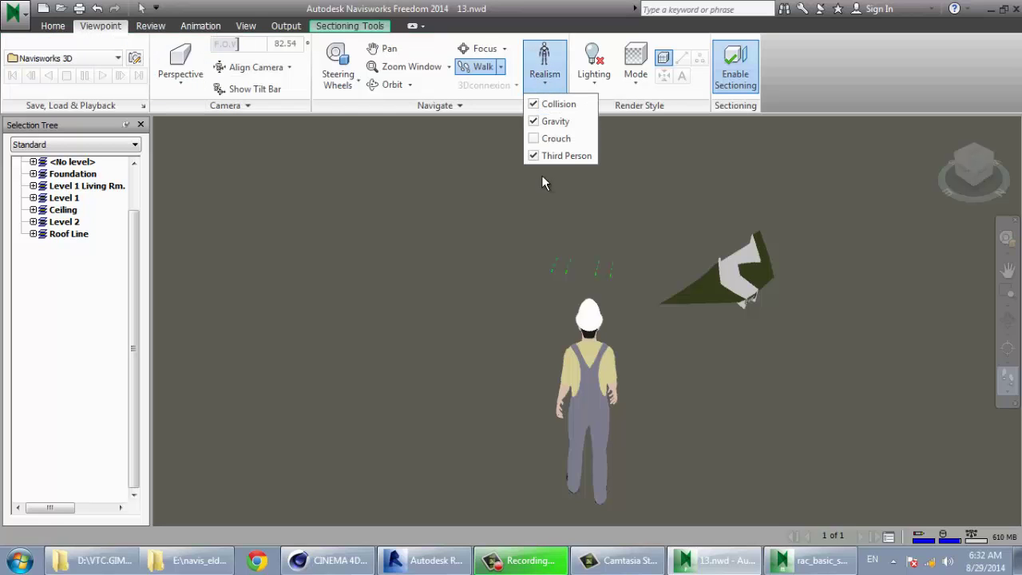
pyautogui.click(533, 156)
pyautogui.click(533, 105)
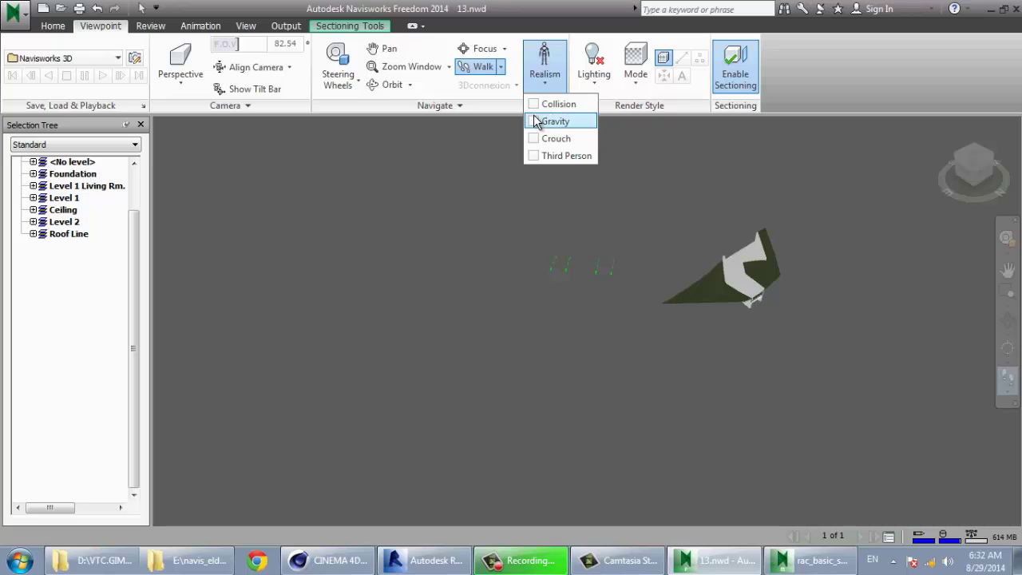
pyautogui.click(755, 320)
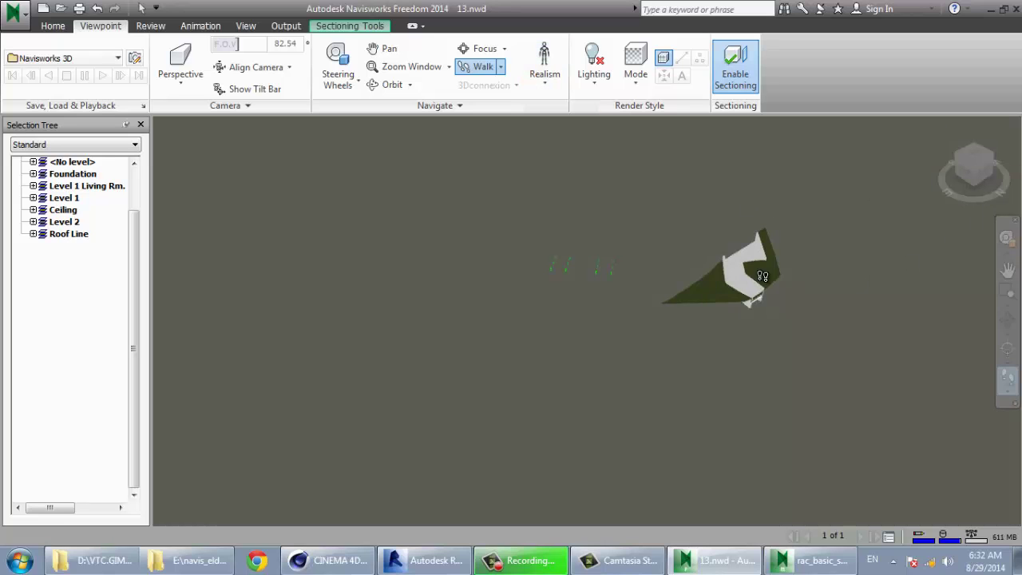
pyautogui.click(959, 157)
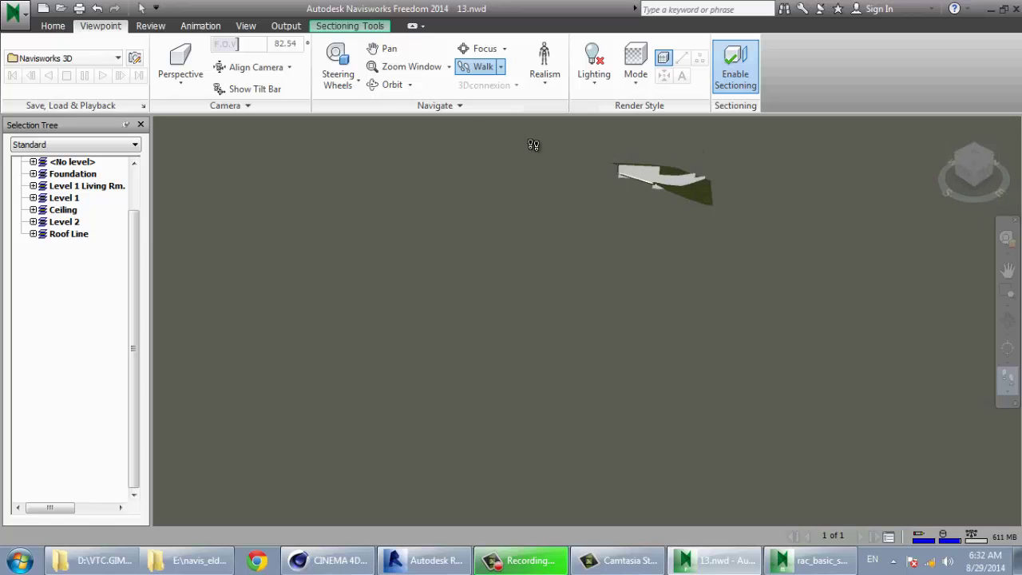
pyautogui.click(348, 32)
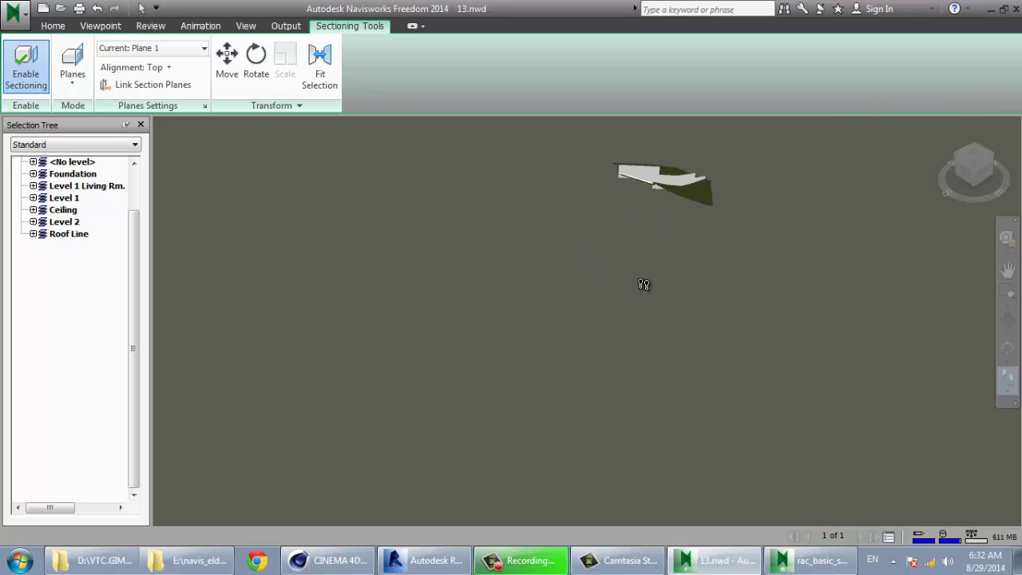
# Step: Place a section plane, slide it left across the house, then switch sectioning to Box mode
pyautogui.click(75, 85)
pyautogui.click(227, 68)
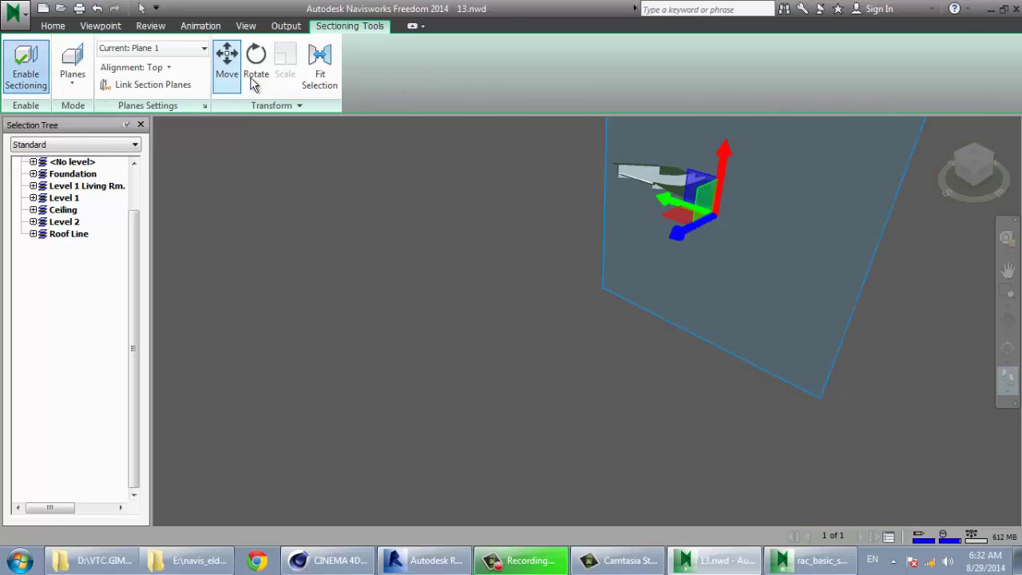
pyautogui.moveTo(686, 210)
pyautogui.mouseDown()
pyautogui.moveTo(627, 195)
pyautogui.moveTo(588, 210)
pyautogui.moveTo(538, 271)
pyautogui.moveTo(463, 314)
pyautogui.moveTo(424, 306)
pyautogui.mouseUp()
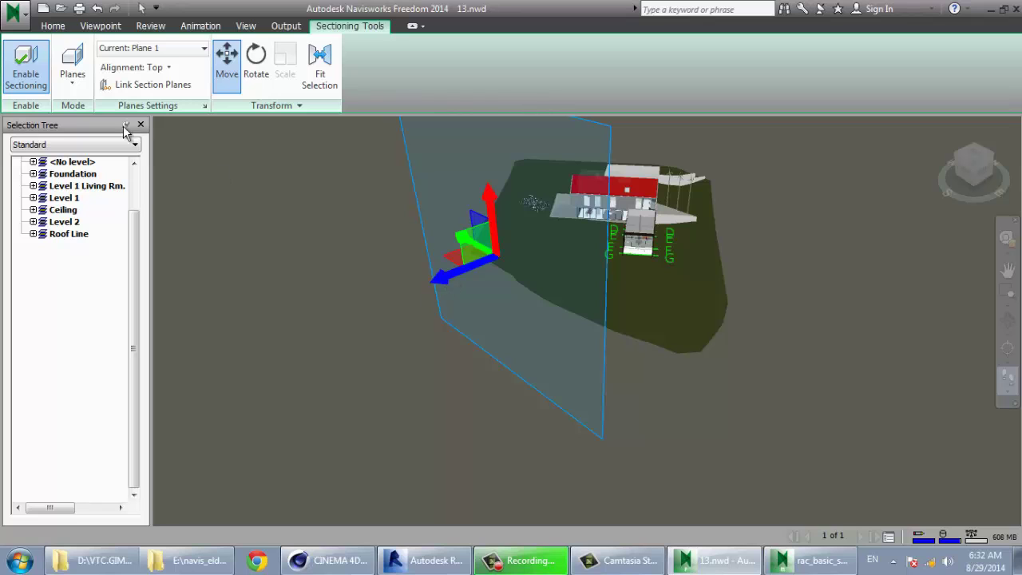
pyautogui.click(72, 73)
pyautogui.click(80, 149)
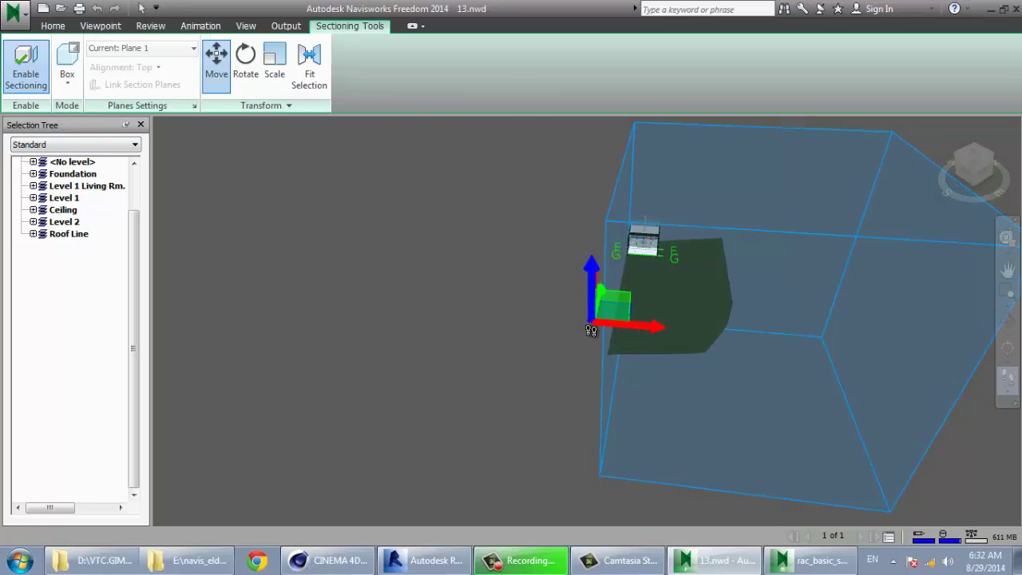
# Step: Move the section box up and across the house, selecting a Level 2 room
pyautogui.scroll(-4, 616, 318)
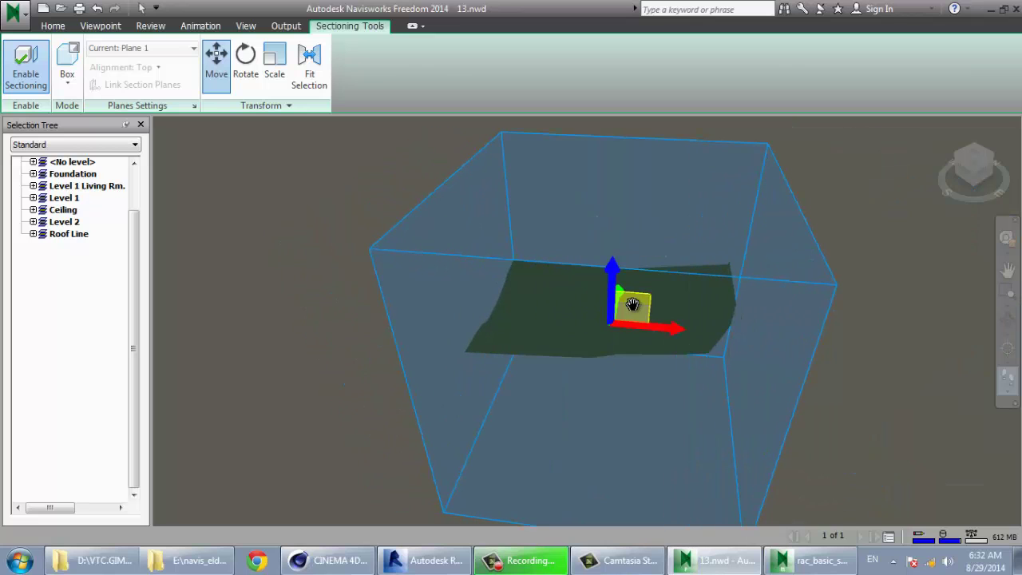
pyautogui.moveTo(619, 298); pyautogui.dragTo(579, 124)
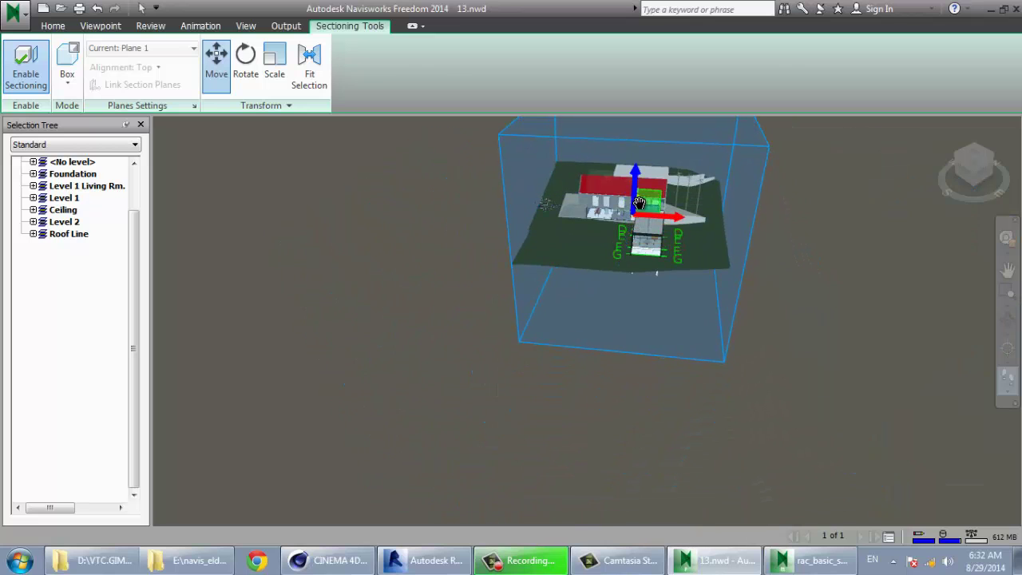
pyautogui.moveTo(579, 125); pyautogui.dragTo(605, 125, button='middle')
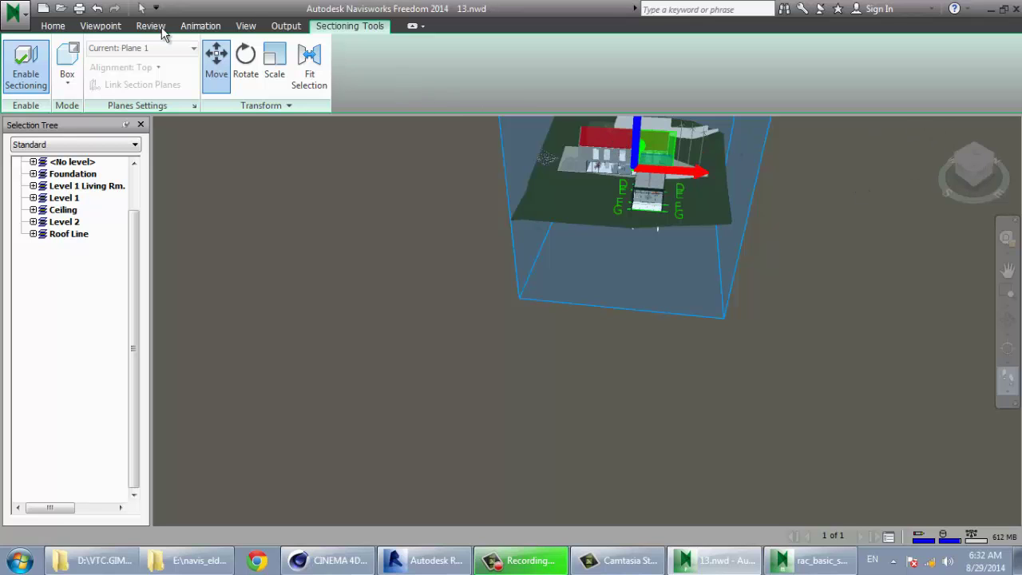
pyautogui.click(602, 130)
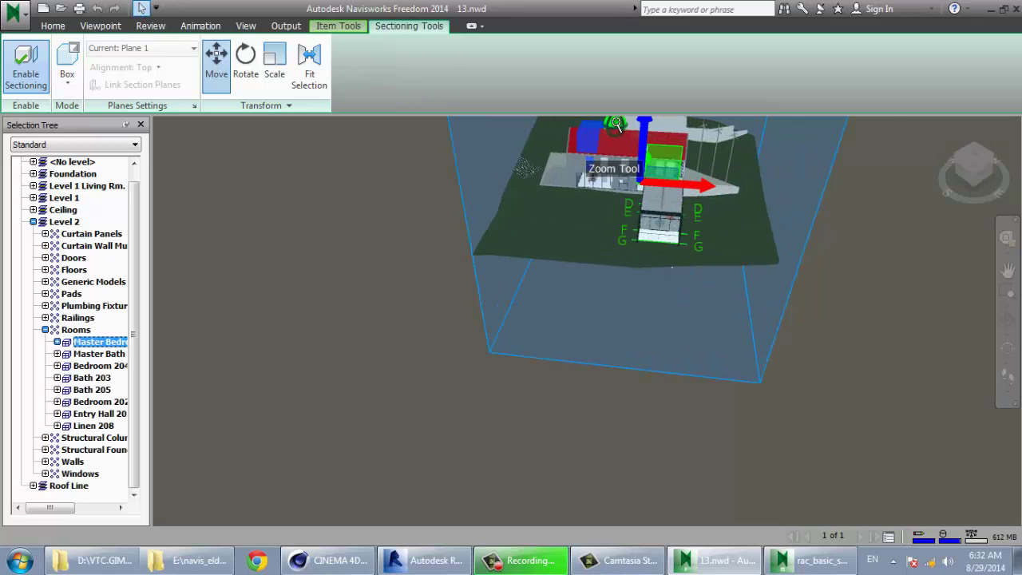
pyautogui.scroll(5, 607, 136)
pyautogui.scroll(2, 805, 149)
pyautogui.scroll(-3, 474, 405)
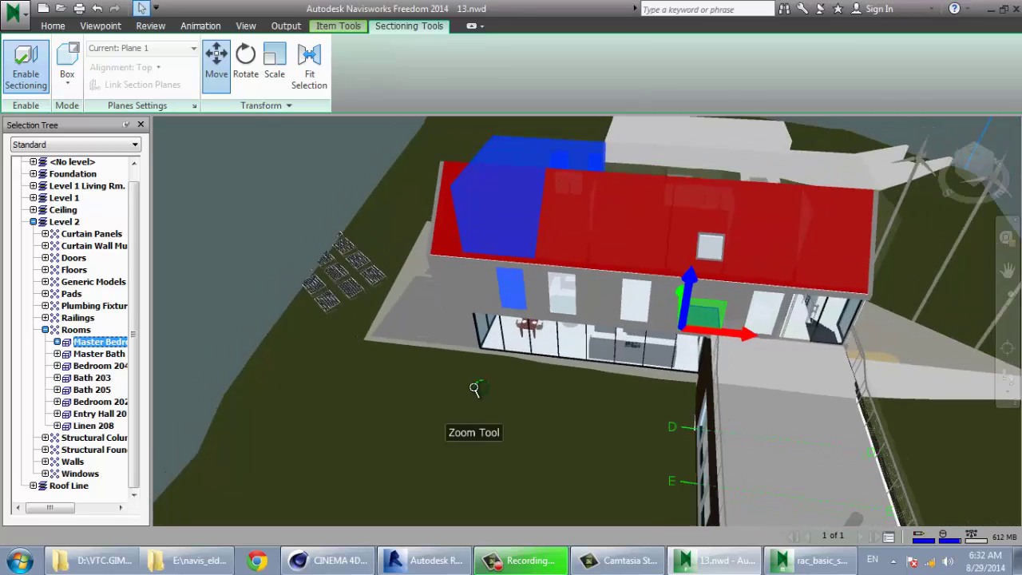
pyautogui.scroll(-2, 519, 383)
pyautogui.moveTo(709, 337); pyautogui.dragTo(551, 362)
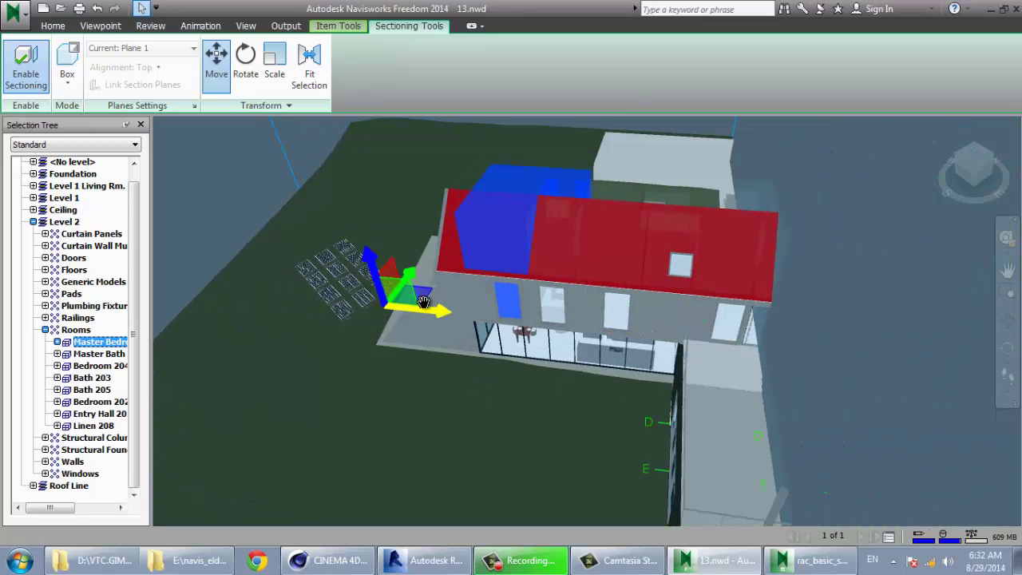
pyautogui.scroll(-2, 343, 356)
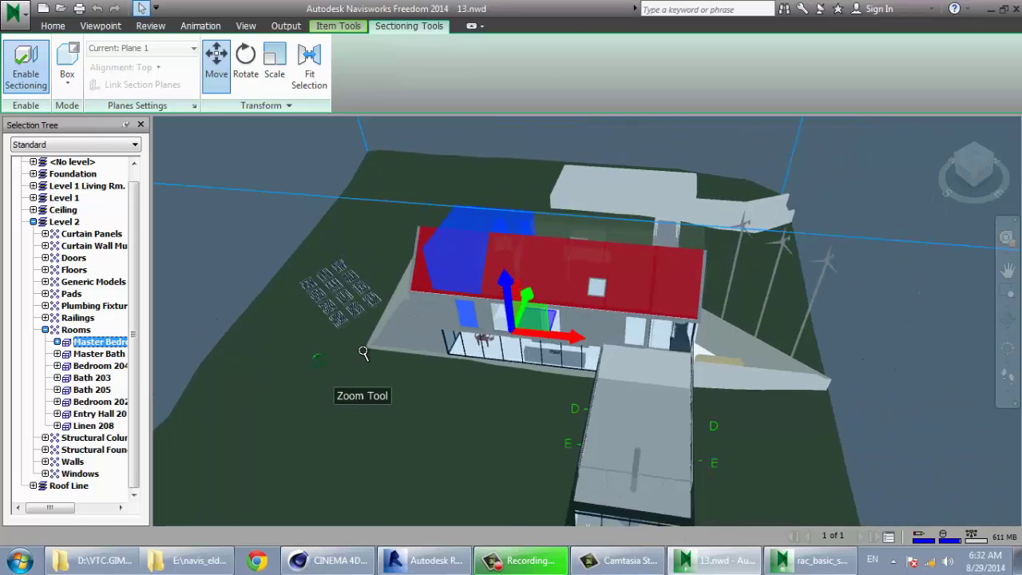
pyautogui.scroll(-2, 344, 356)
# Step: Tilt the section at an angle with Rotate, then shift it across the house
pyautogui.click(246, 68)
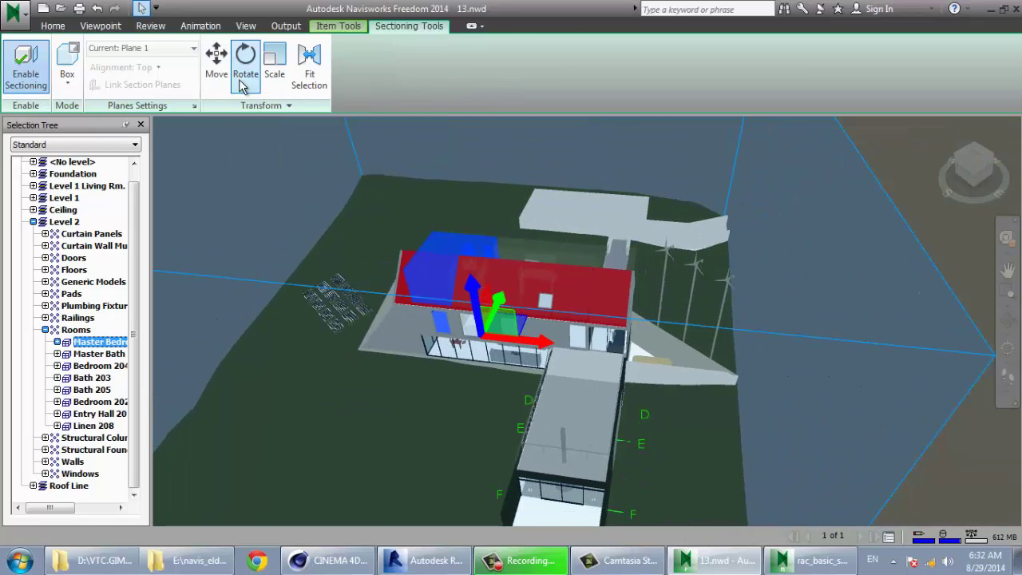
pyautogui.moveTo(498, 312)
pyautogui.mouseDown()
pyautogui.moveTo(475, 267)
pyautogui.moveTo(495, 294)
pyautogui.moveTo(254, 189)
pyautogui.mouseUp()
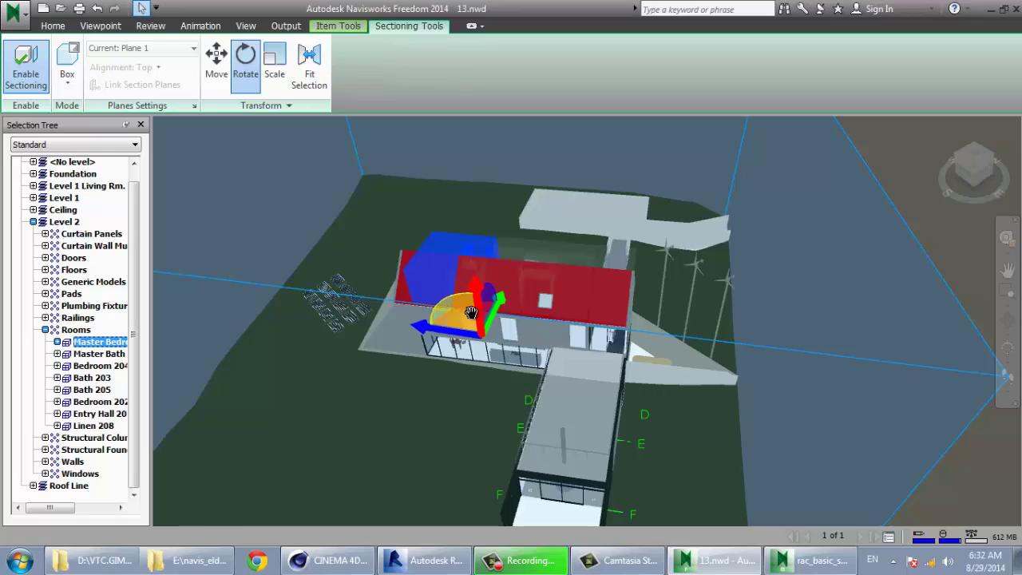
pyautogui.moveTo(471, 311); pyautogui.dragTo(238, 96)
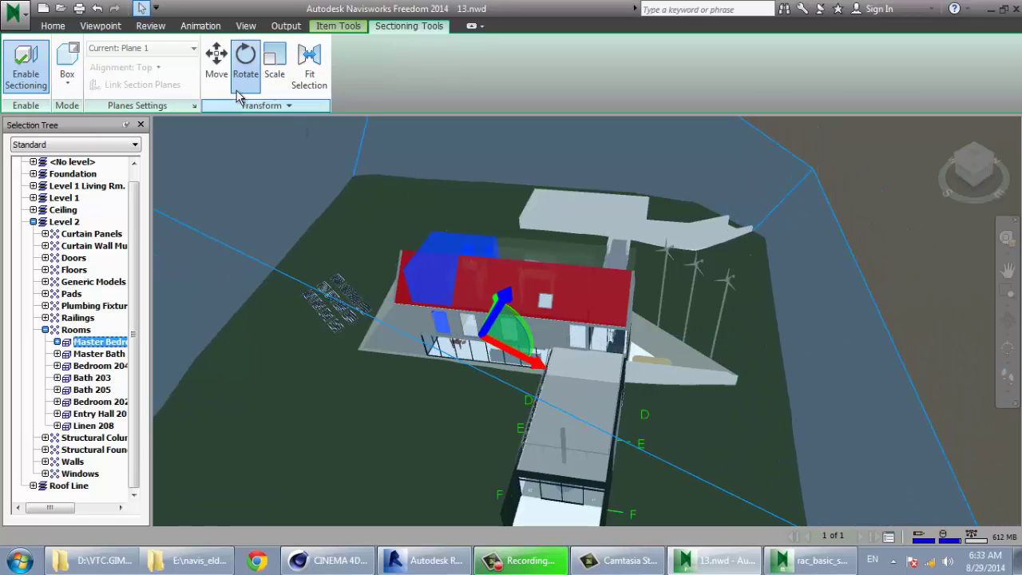
pyautogui.click(217, 64)
pyautogui.moveTo(491, 331); pyautogui.dragTo(421, 407)
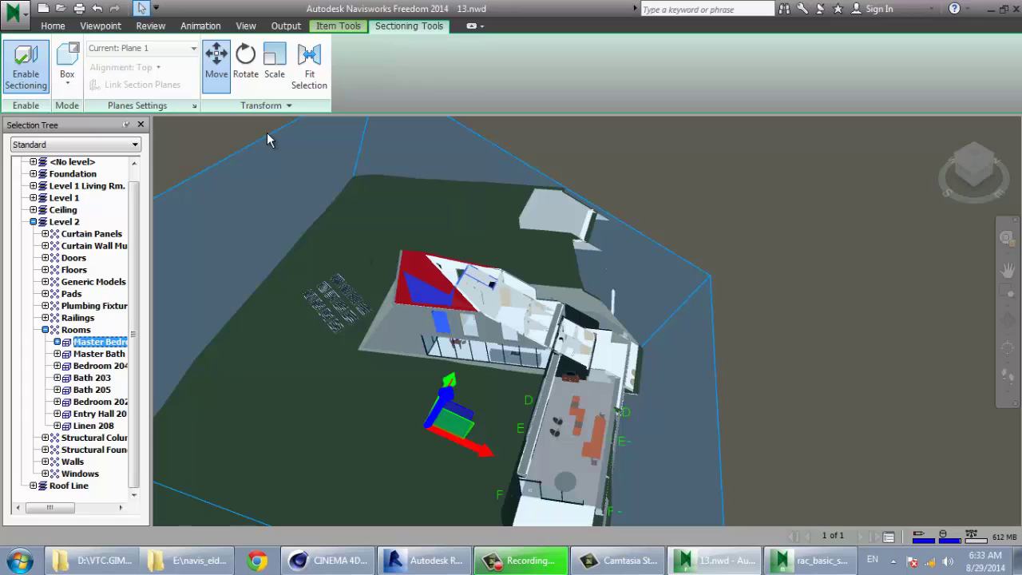
# Step: Enlarge the section box with Scale, then turn sectioning off to restore the full house
pyautogui.click(274, 63)
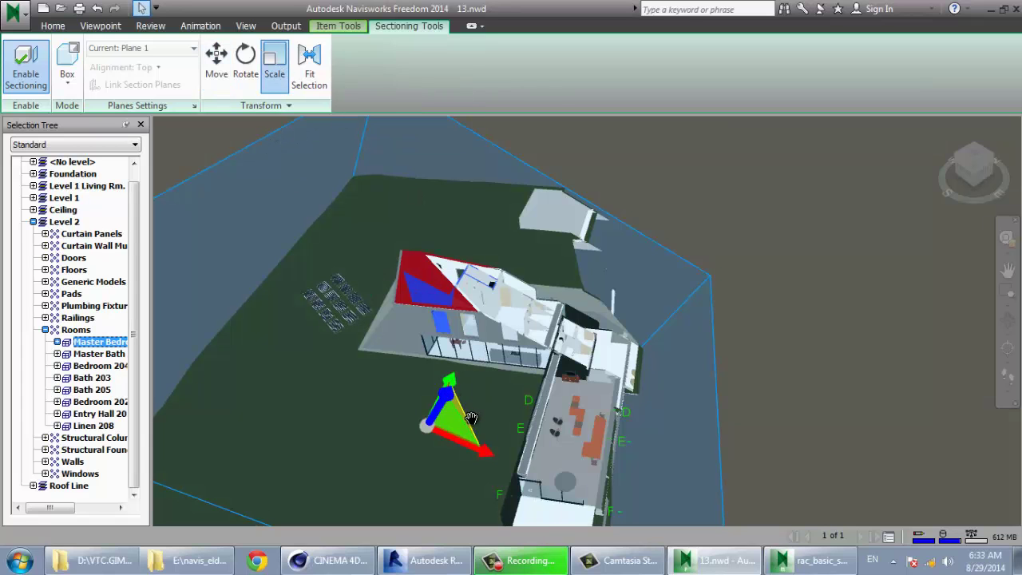
pyautogui.moveTo(463, 434)
pyautogui.mouseDown()
pyautogui.moveTo(489, 448)
pyautogui.moveTo(459, 432)
pyautogui.mouseUp()
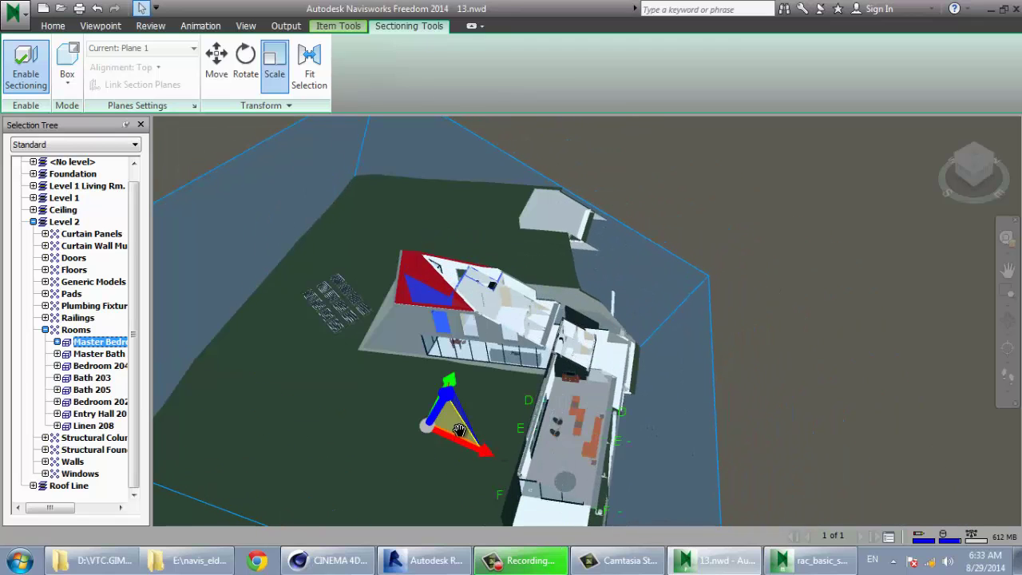
pyautogui.click(36, 65)
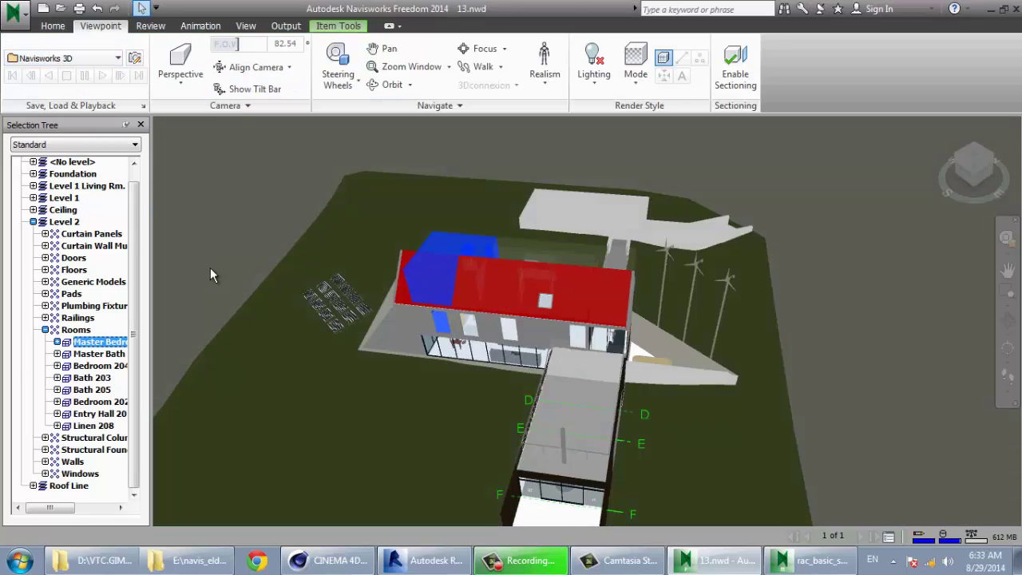
pyautogui.click(152, 25)
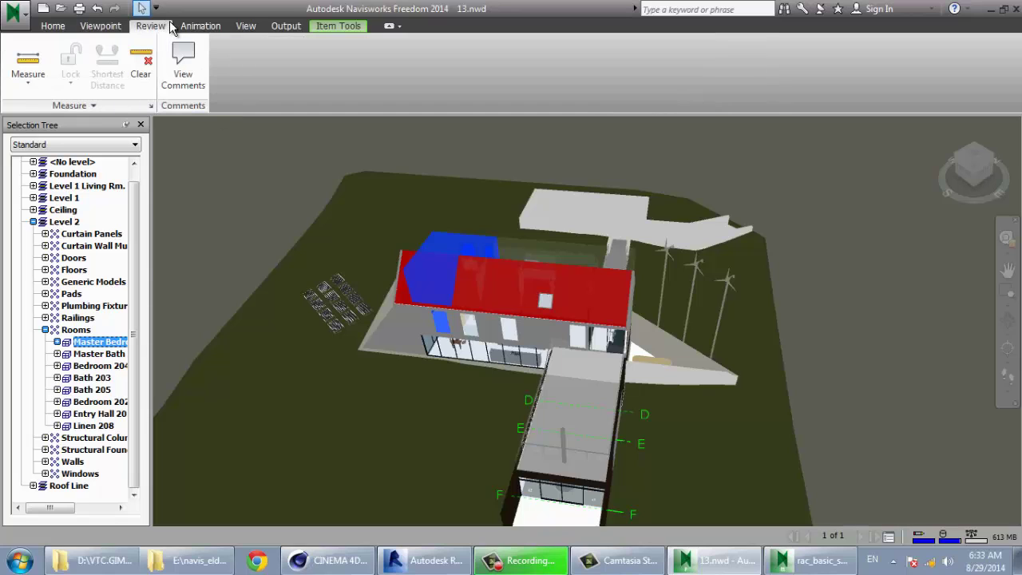
pyautogui.click(28, 64)
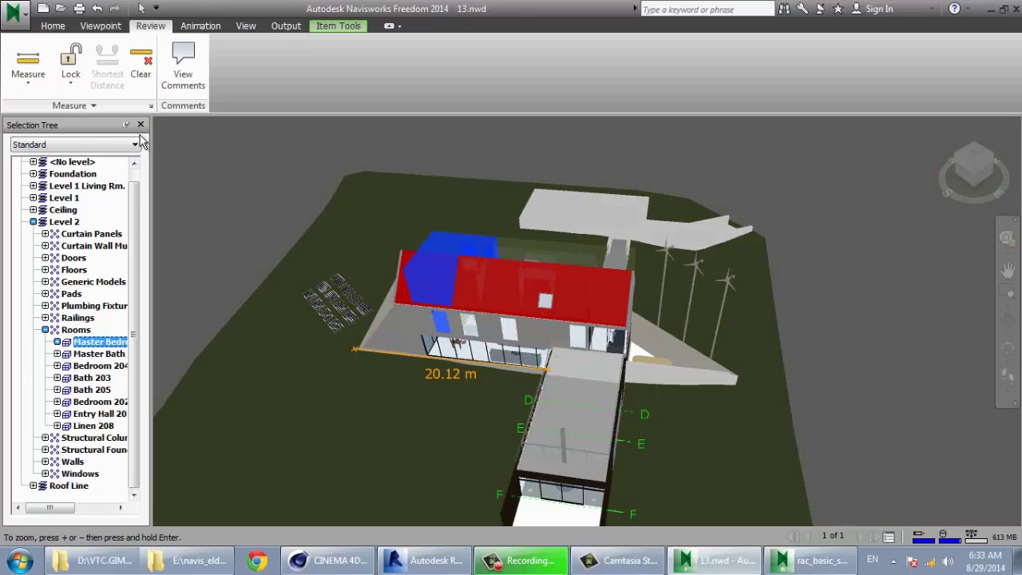
pyautogui.click(183, 68)
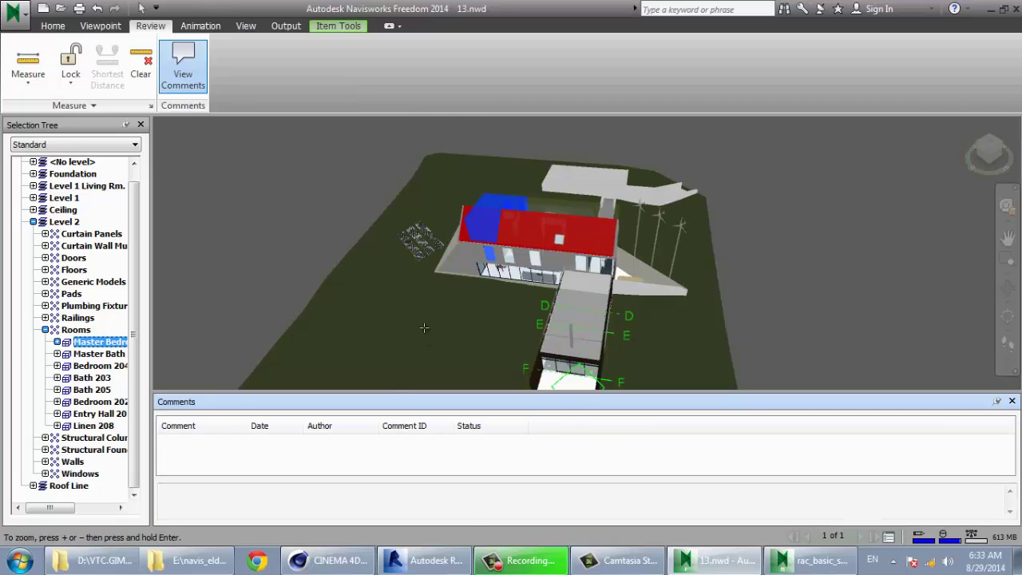
pyautogui.click(186, 72)
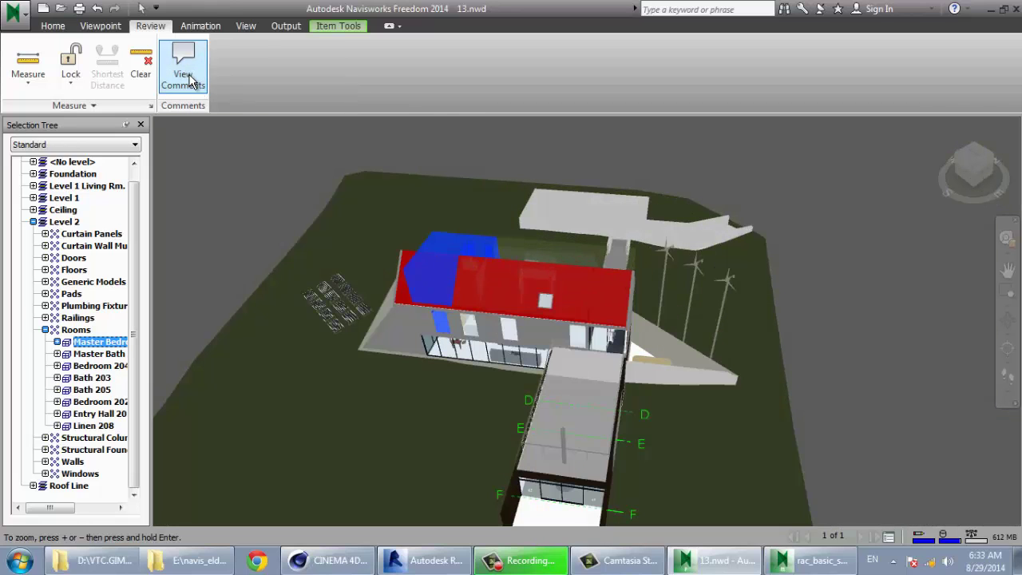
# Step: Turn on grid lines from the View tab's Grids & Levels panel
pyautogui.click(209, 28)
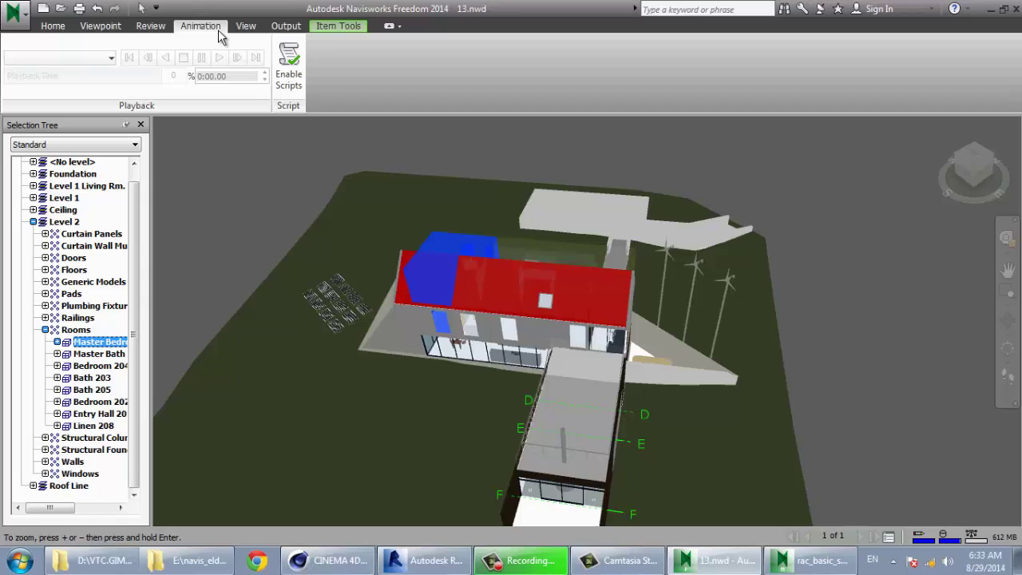
pyautogui.click(248, 28)
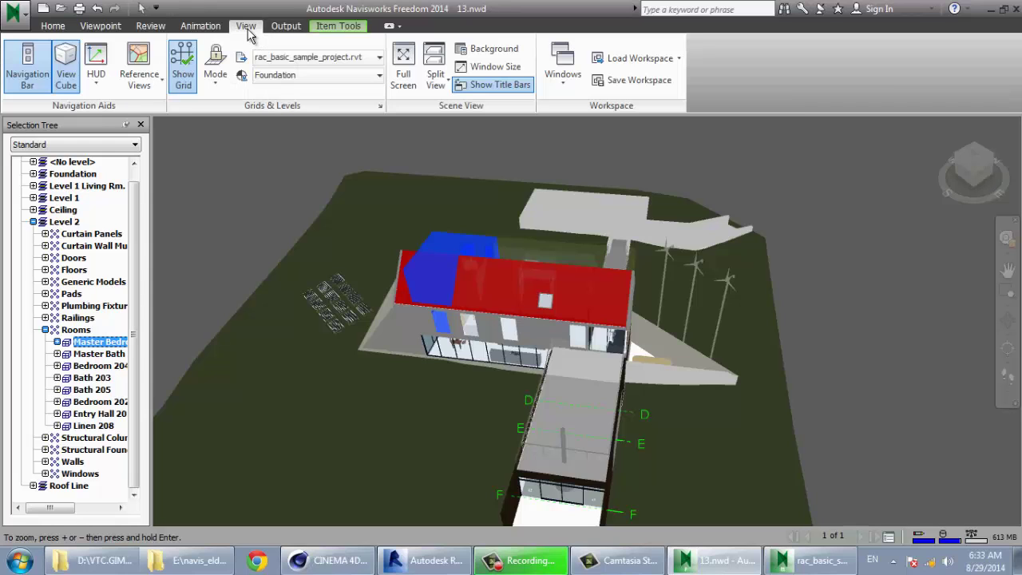
pyautogui.click(182, 80)
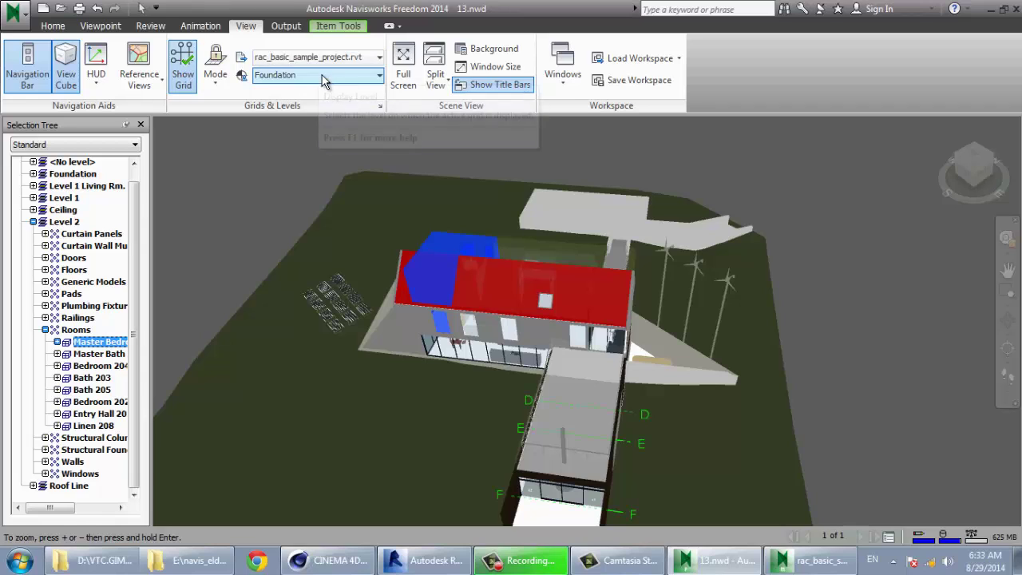
pyautogui.click(329, 59)
pyautogui.click(332, 64)
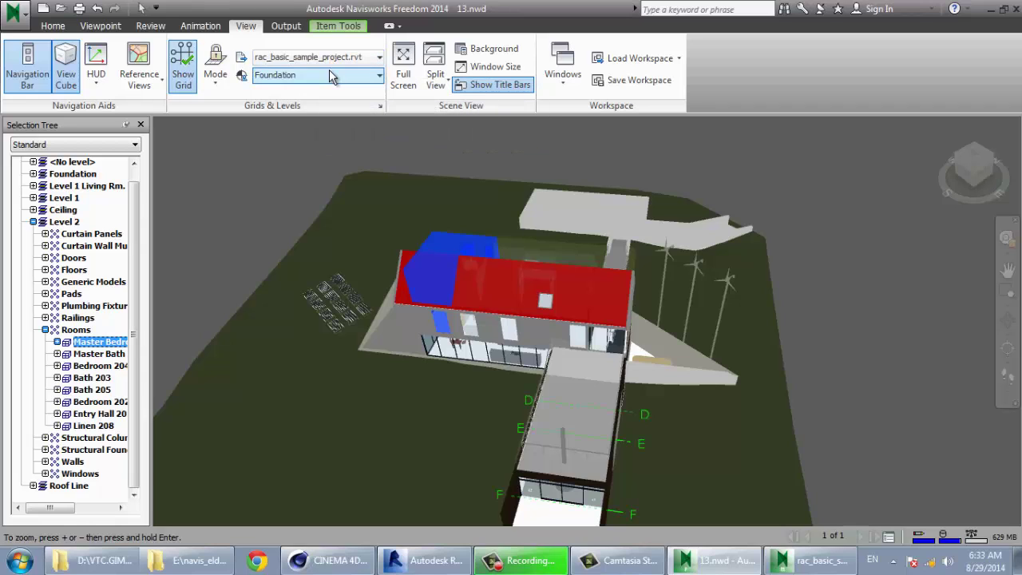
# Step: Show the Level 2 grids, then Level 1, and finally the Foundation level
pyautogui.click(329, 70)
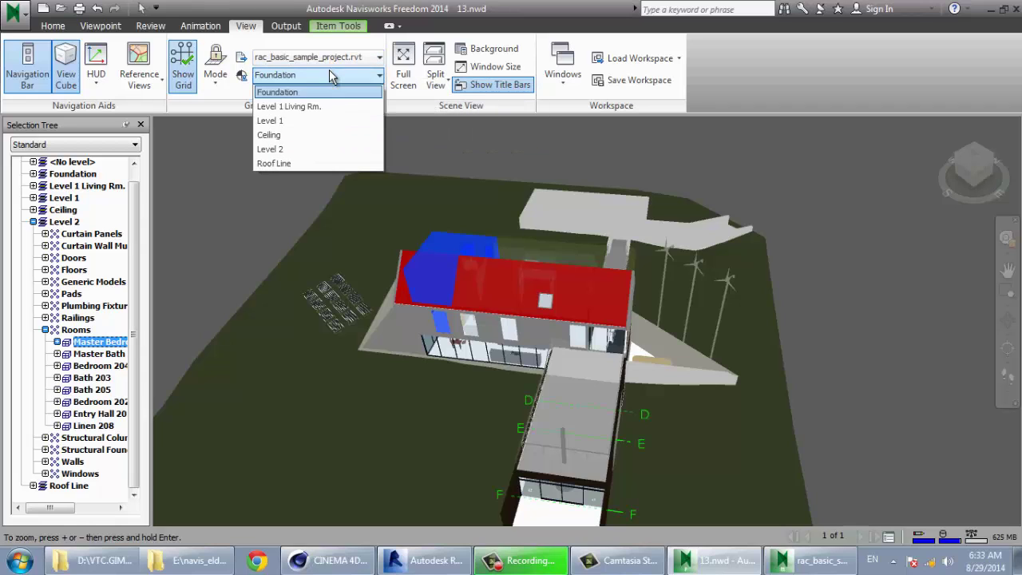
pyautogui.click(301, 149)
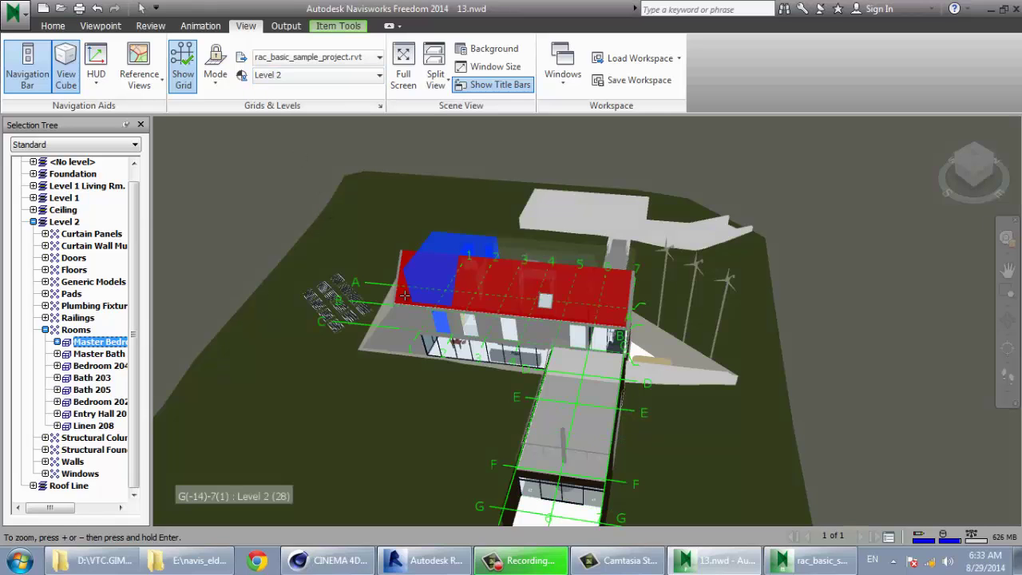
pyautogui.click(275, 79)
pyautogui.click(320, 120)
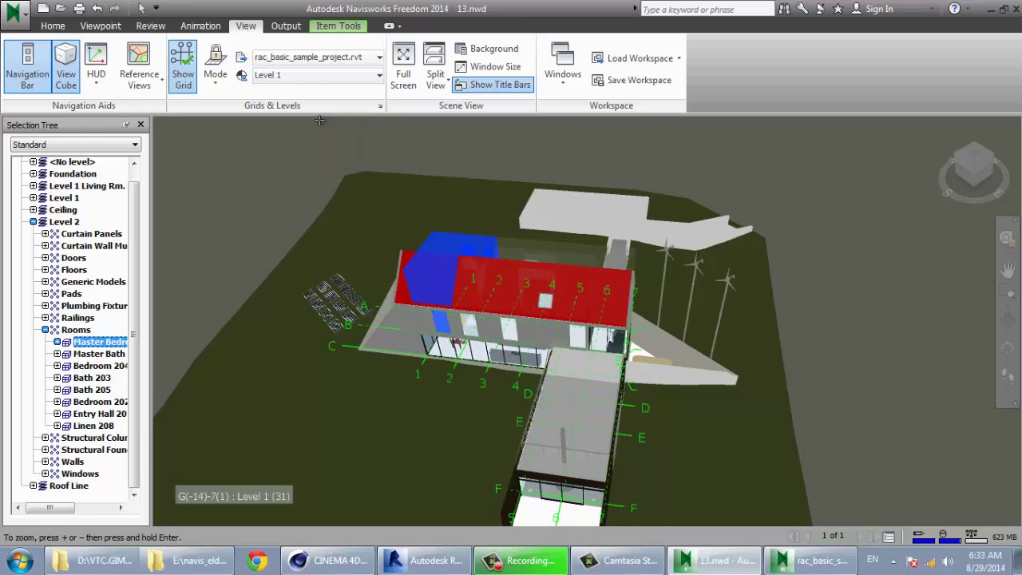
pyautogui.click(312, 76)
pyautogui.click(305, 92)
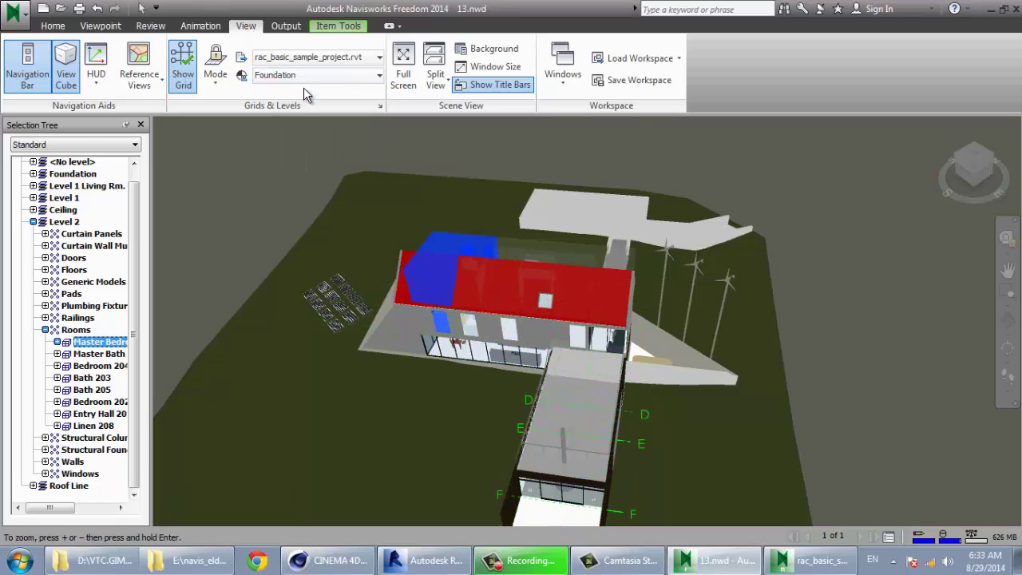
# Step: Hide the ViewCube and the navigation bar
pyautogui.click(69, 86)
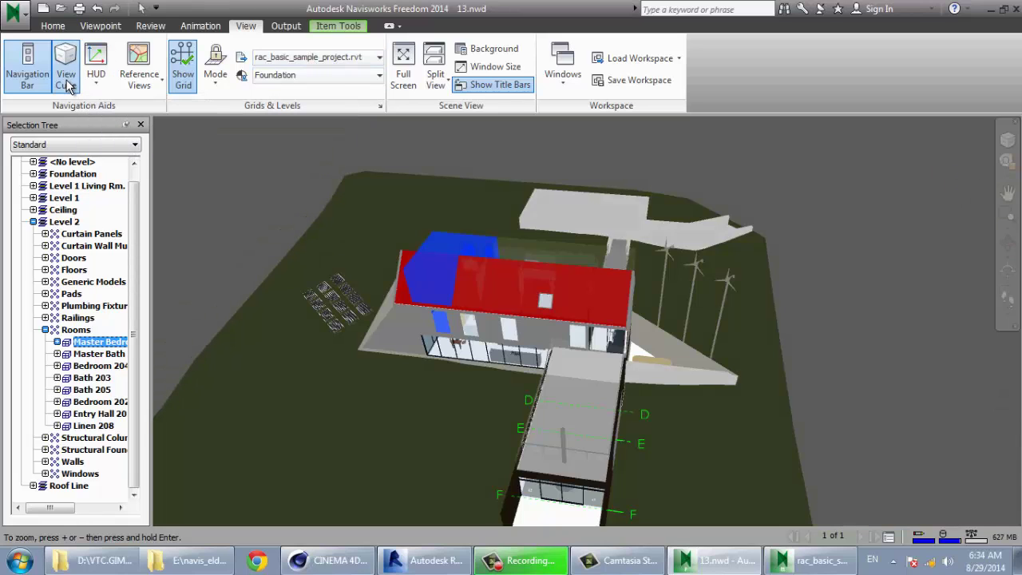
pyautogui.click(69, 86)
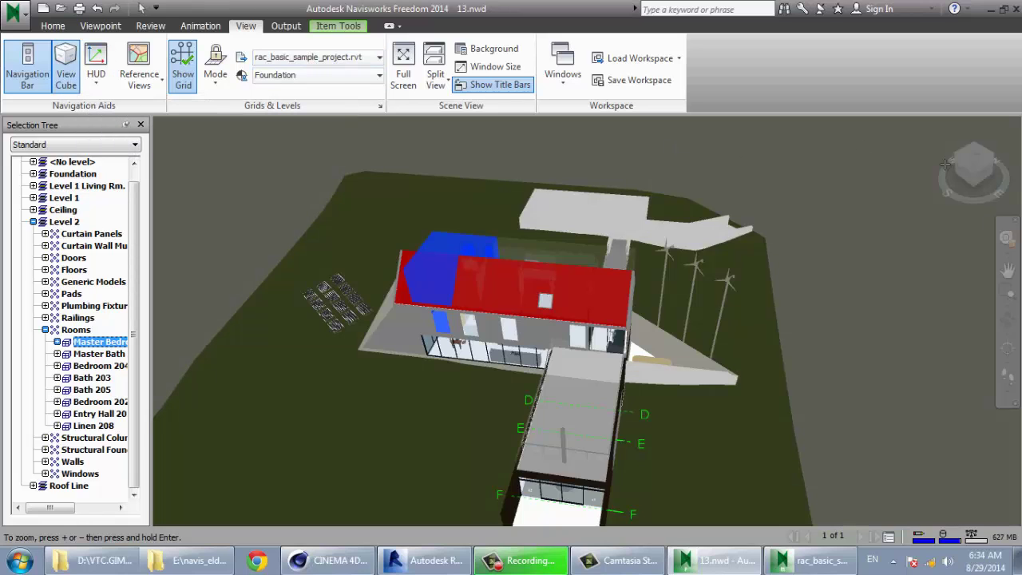
pyautogui.click(23, 73)
pyautogui.click(66, 73)
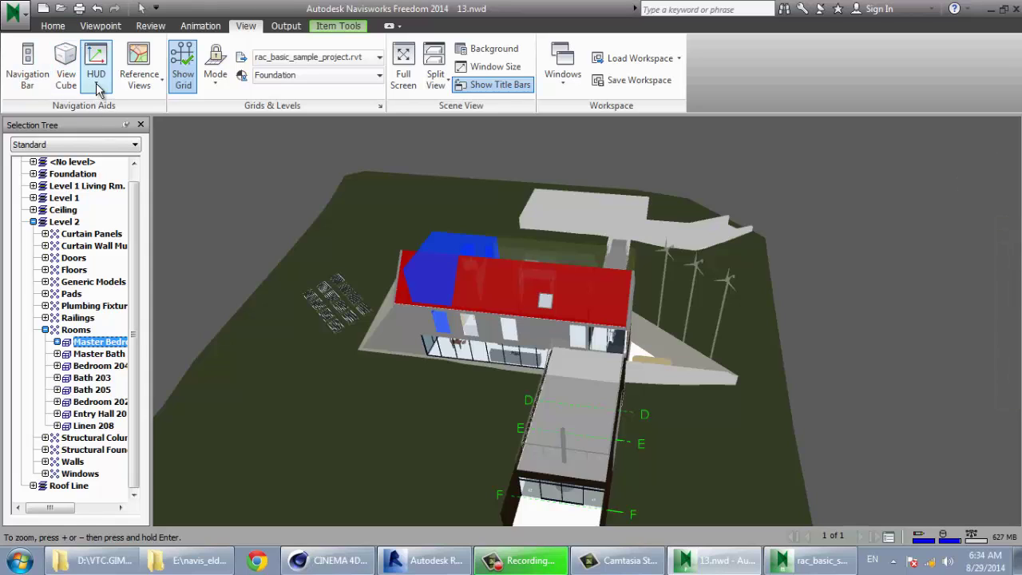
# Step: Turn on the HUD's XYZ Axes and Position Readout
pyautogui.click(97, 89)
pyautogui.click(119, 104)
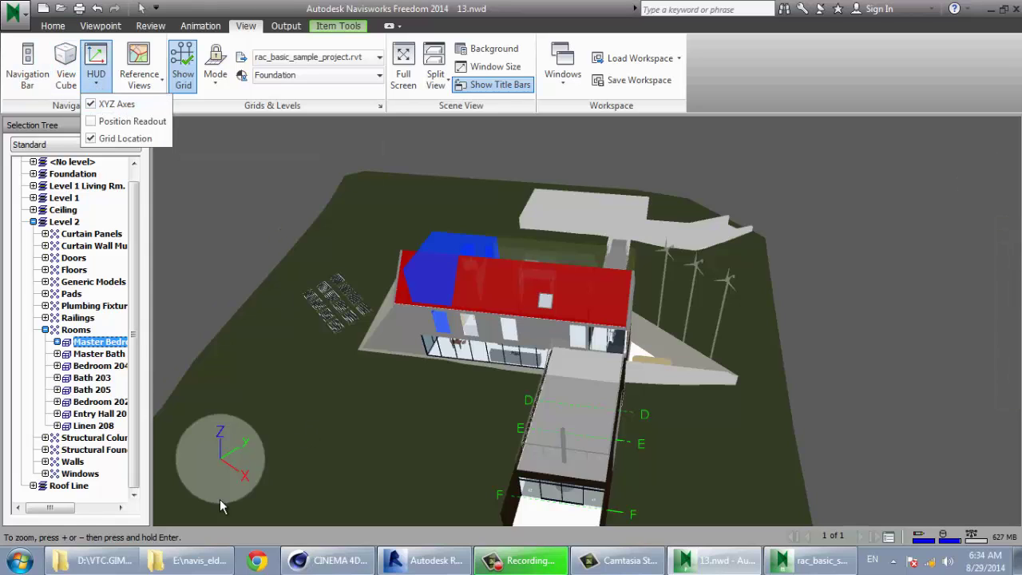
pyautogui.click(116, 121)
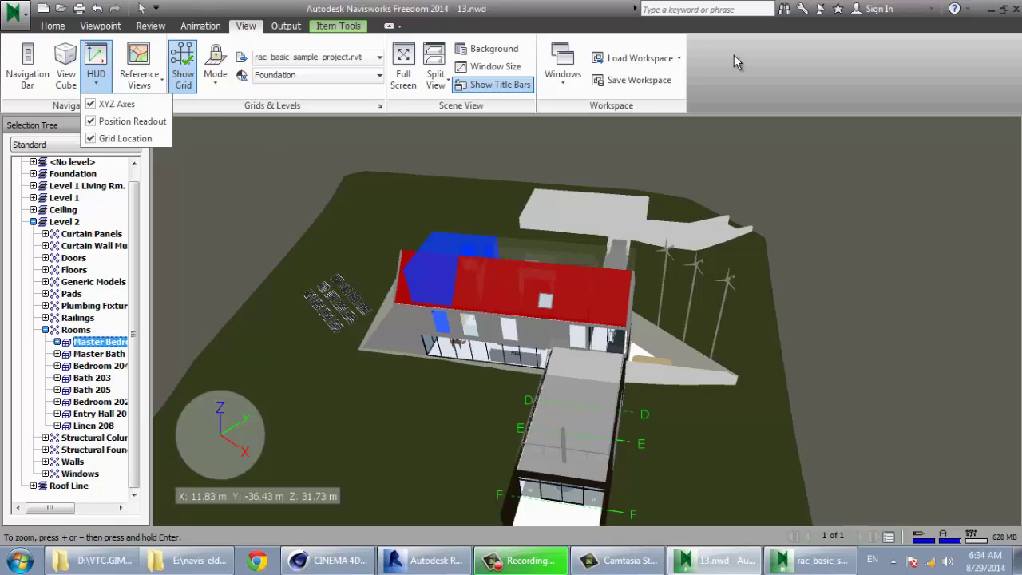
pyautogui.click(758, 61)
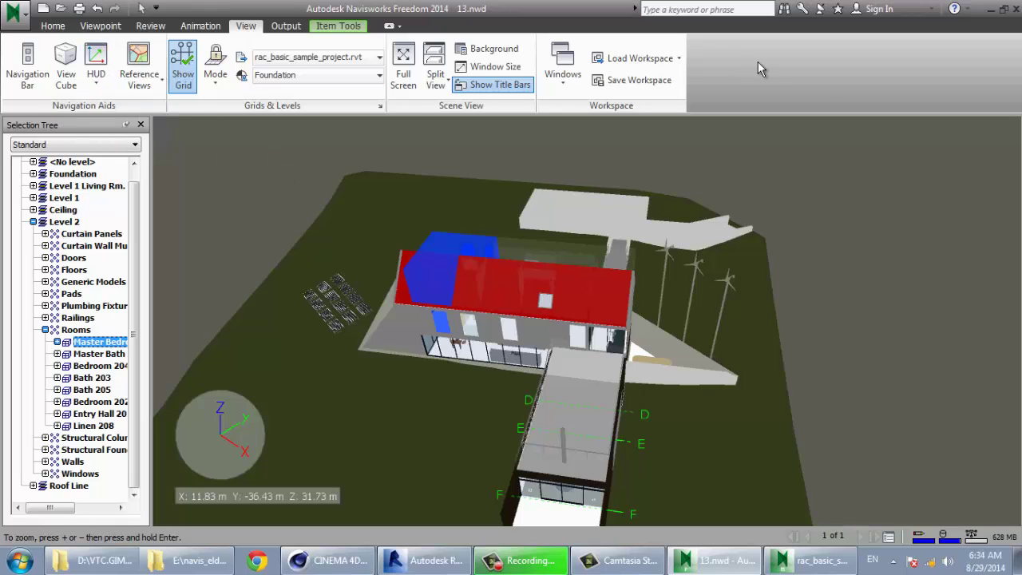
# Step: Try Full Screen, exit with F11, and check the Split View options without splitting
pyautogui.click(405, 84)
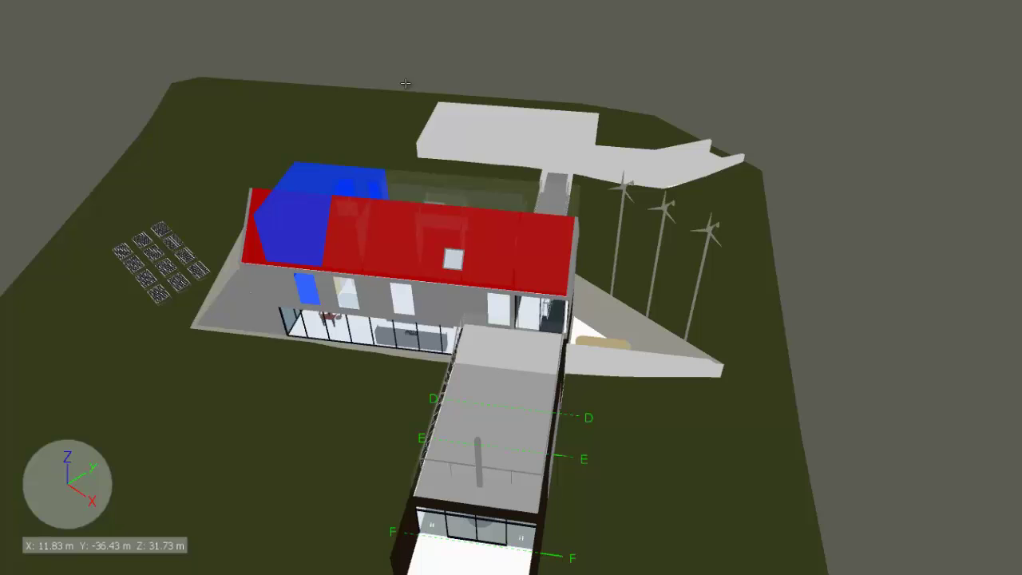
pyautogui.press('F11')
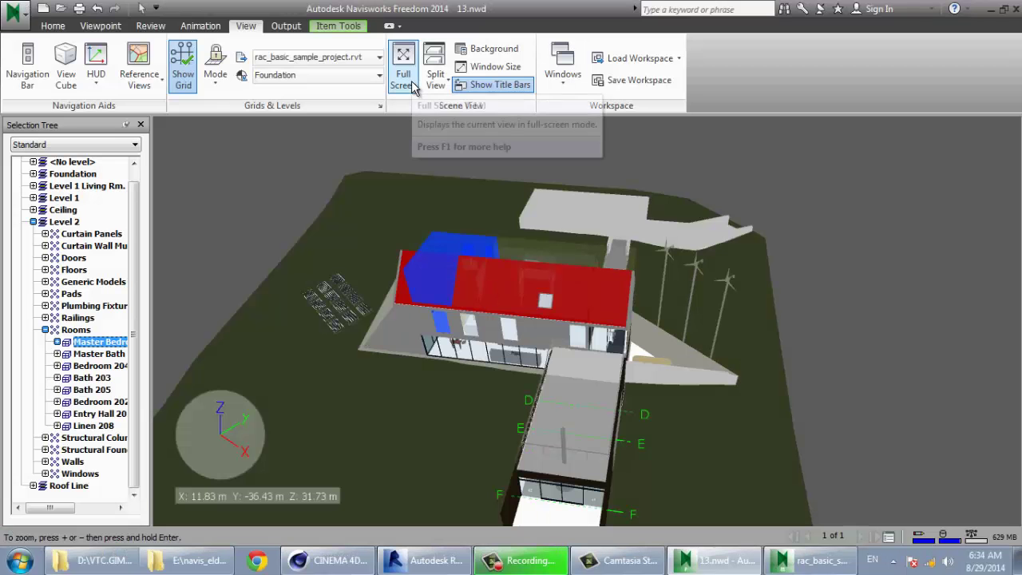
pyautogui.click(425, 94)
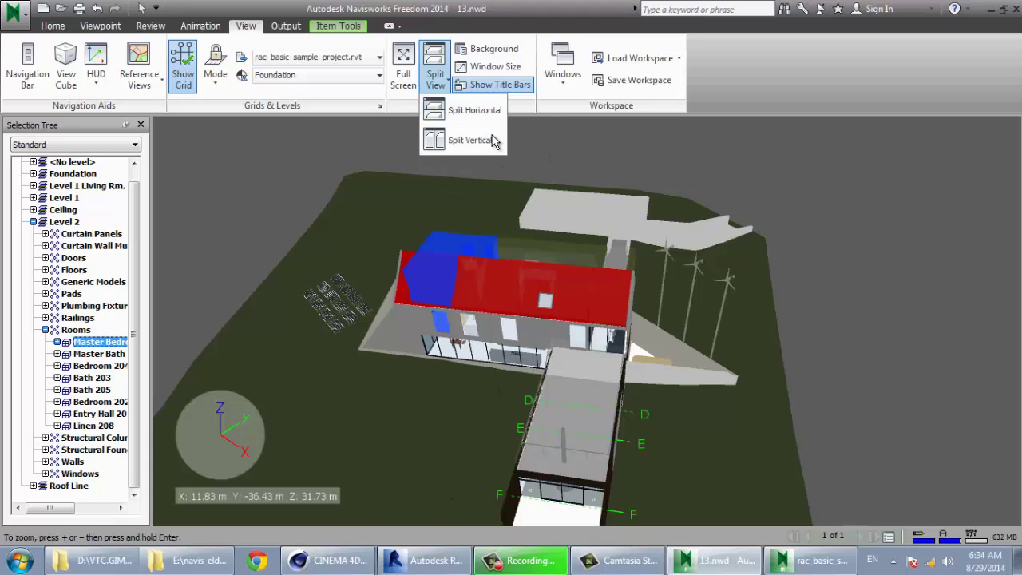
pyautogui.click(748, 64)
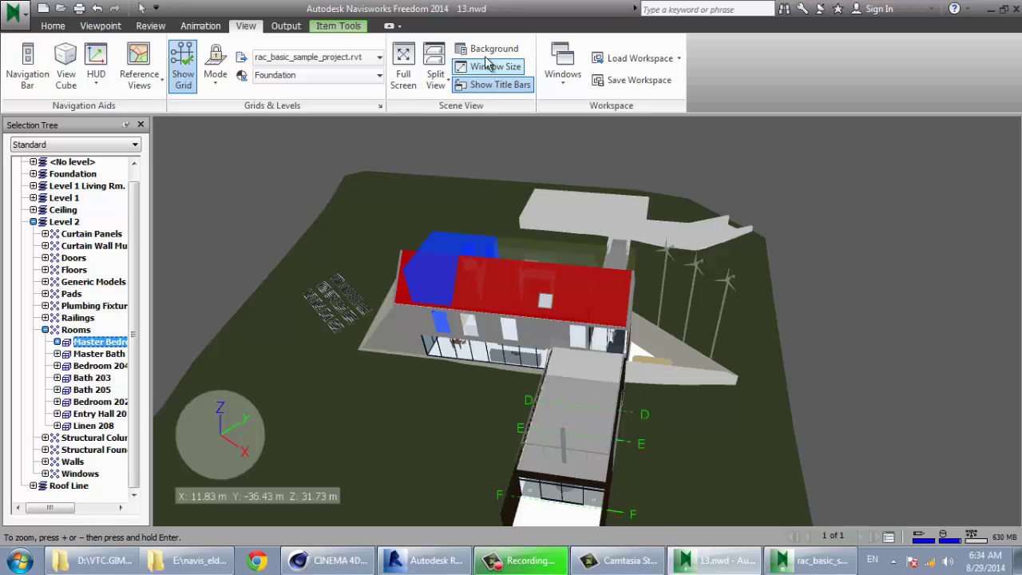
# Step: Set the background to Horizon mode and orbit down to a near-ground view of the house
pyautogui.click(487, 48)
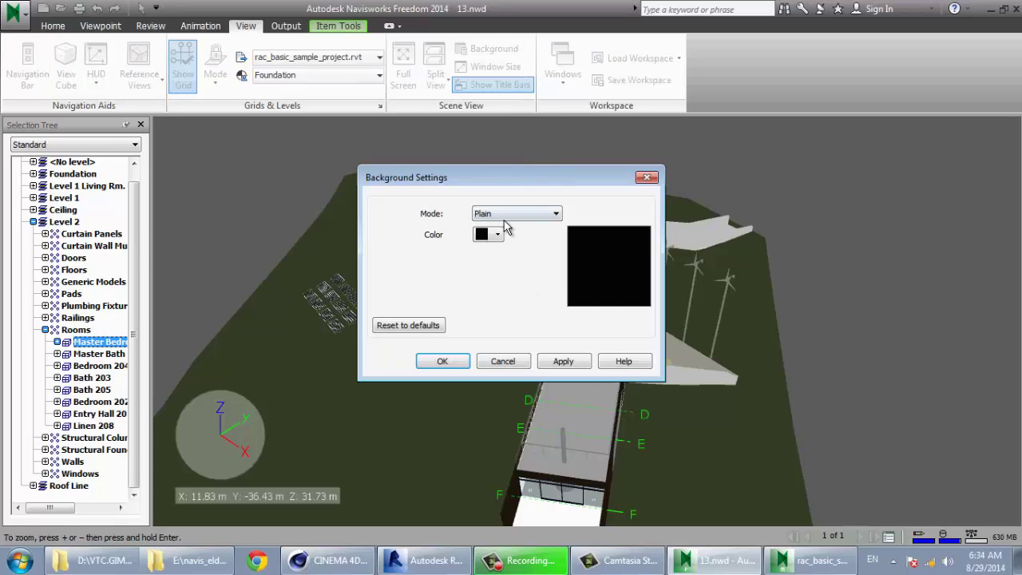
pyautogui.click(508, 216)
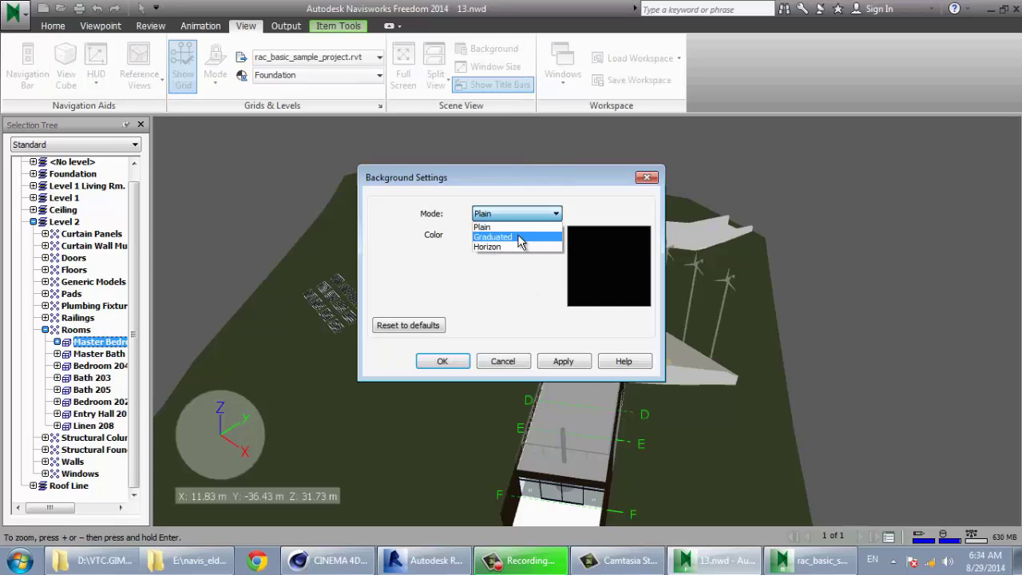
pyautogui.click(518, 247)
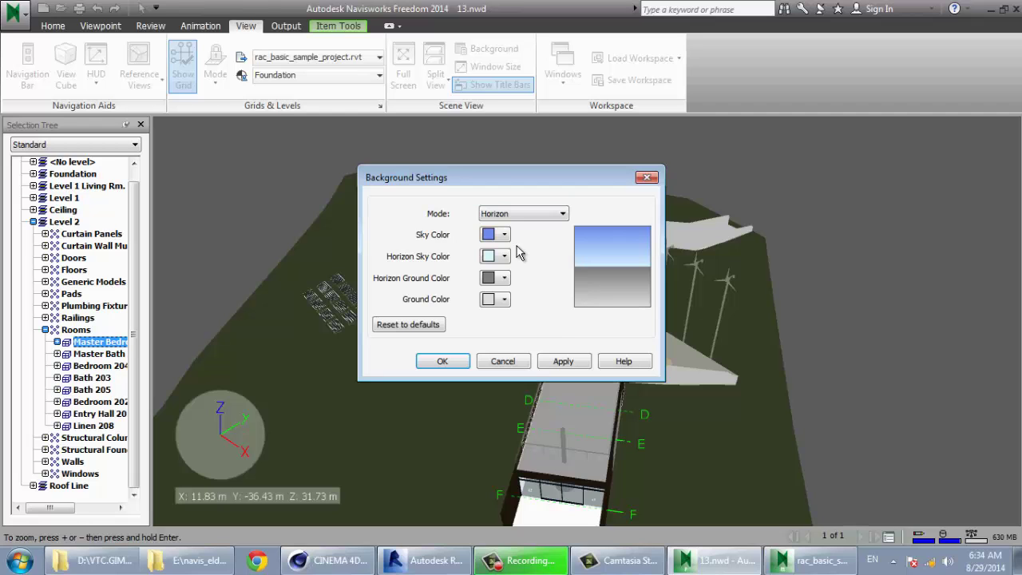
pyautogui.click(443, 362)
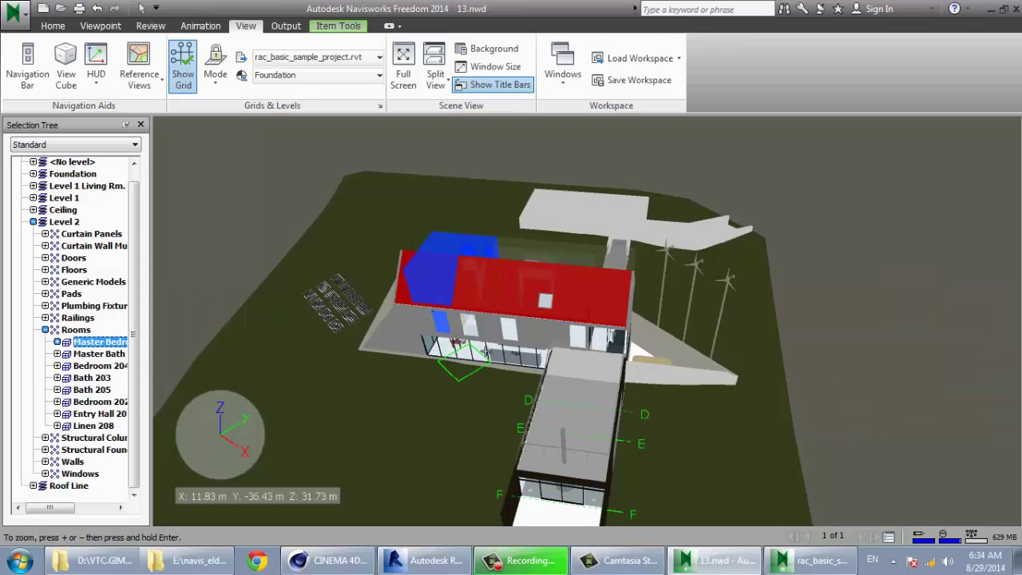
pyautogui.moveTo(454, 221)
pyautogui.mouseDown()
pyautogui.moveTo(433, 149)
pyautogui.moveTo(456, 171)
pyautogui.moveTo(475, 171)
pyautogui.mouseUp()
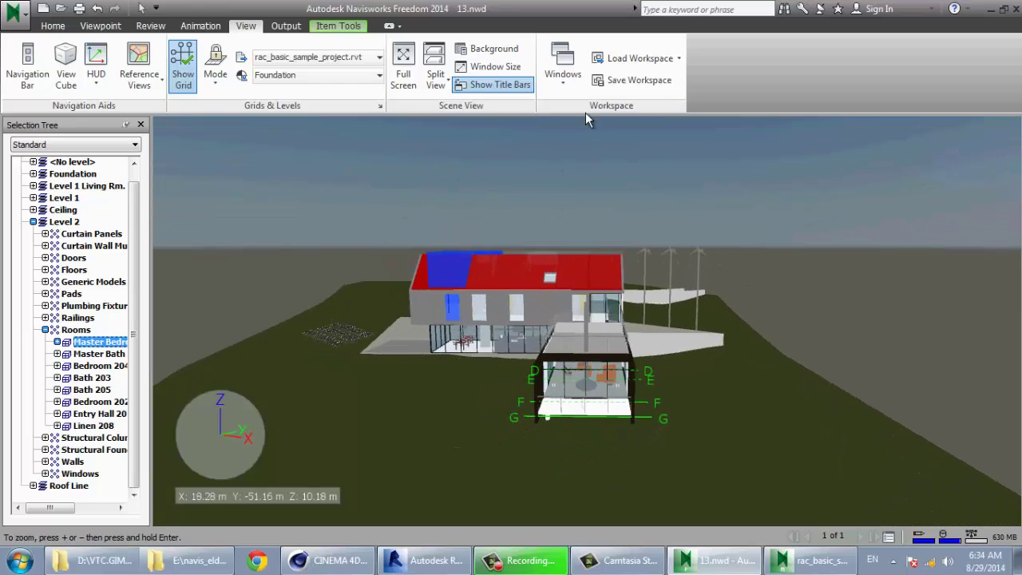
# Step: Show then hide the Properties panel, and hide the Selection Tree panel
pyautogui.click(574, 78)
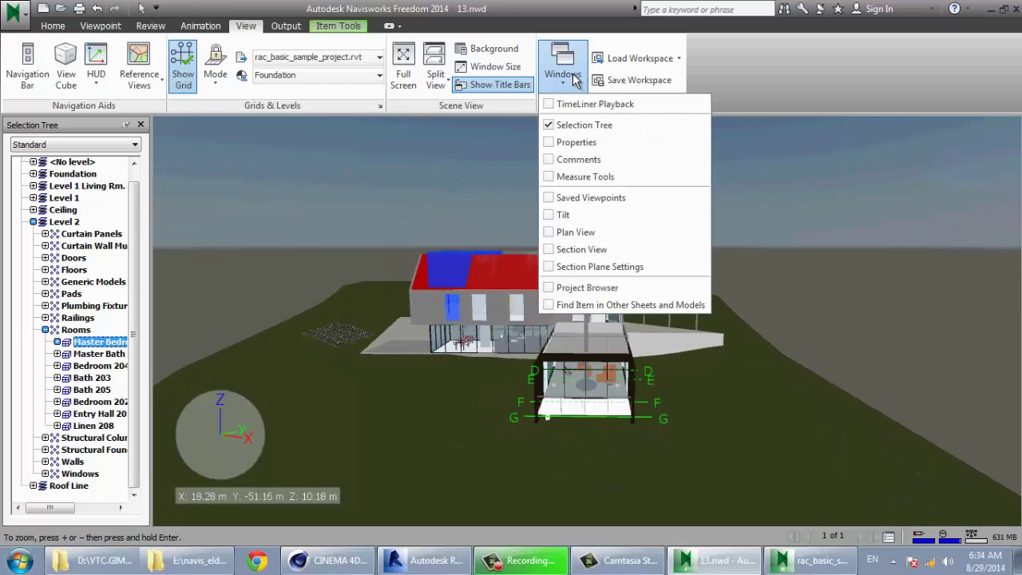
pyautogui.click(556, 144)
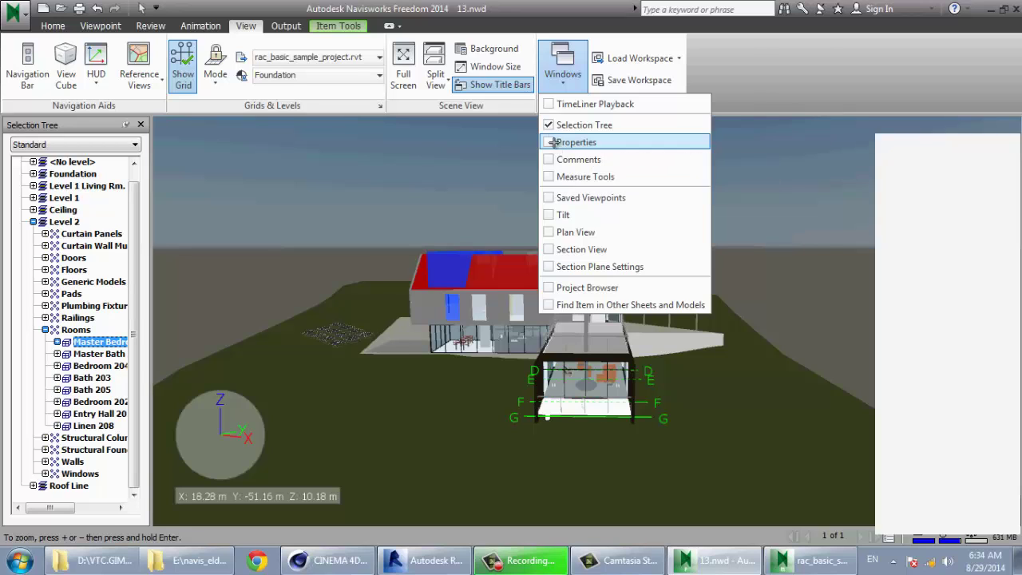
pyautogui.click(573, 87)
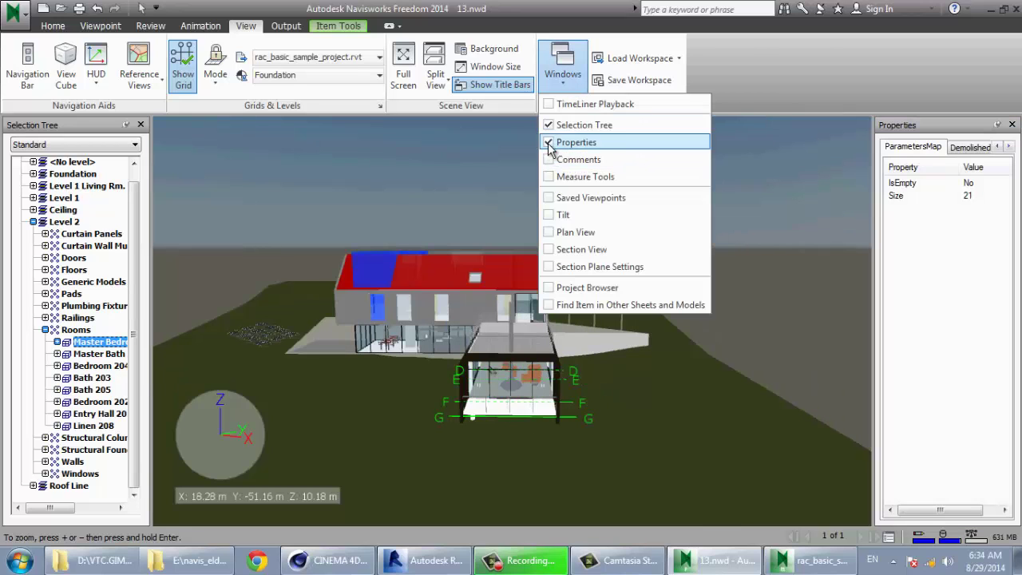
pyautogui.click(551, 142)
pyautogui.click(562, 73)
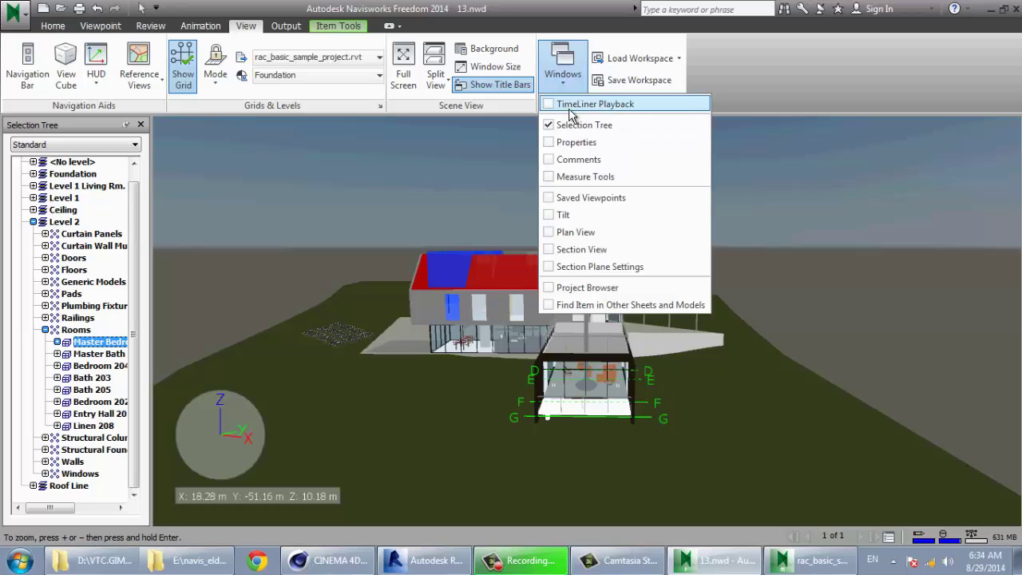
pyautogui.click(553, 130)
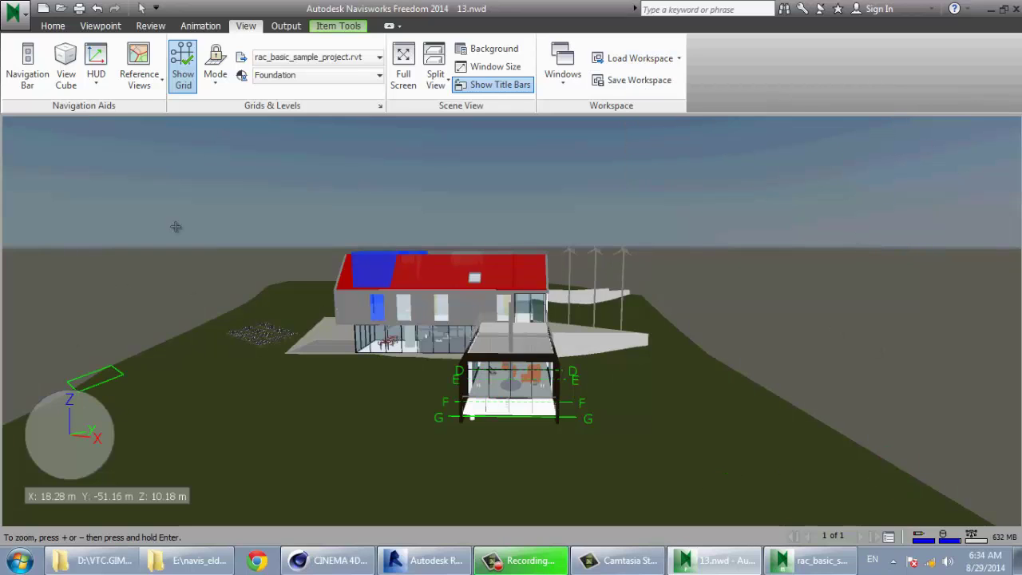
# Step: Load a preset workspace, close its Comments, Properties, Saved Viewpoints, Plan View and Selection Tree panels, and clear the selection
pyautogui.click(669, 68)
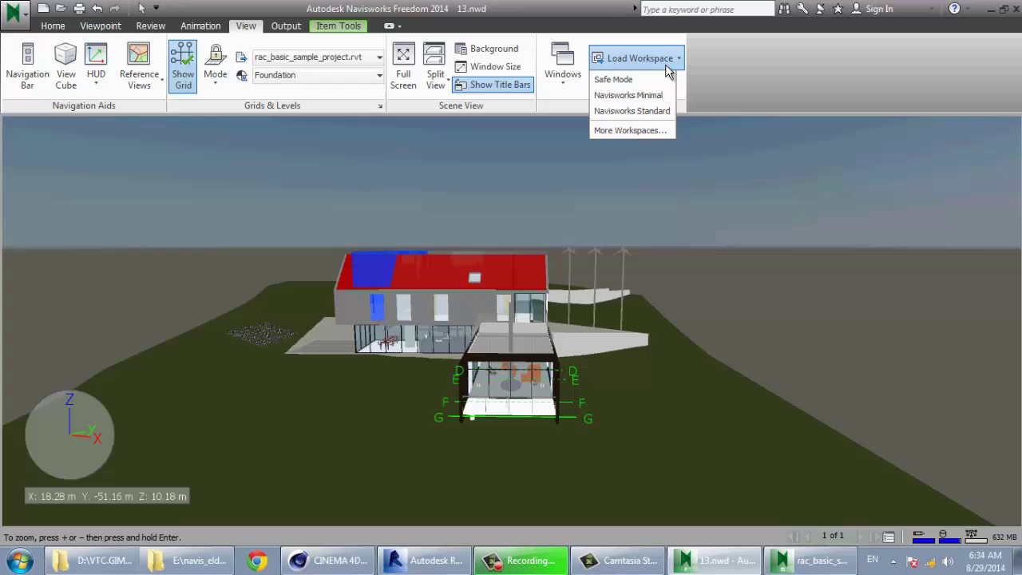
pyautogui.click(621, 80)
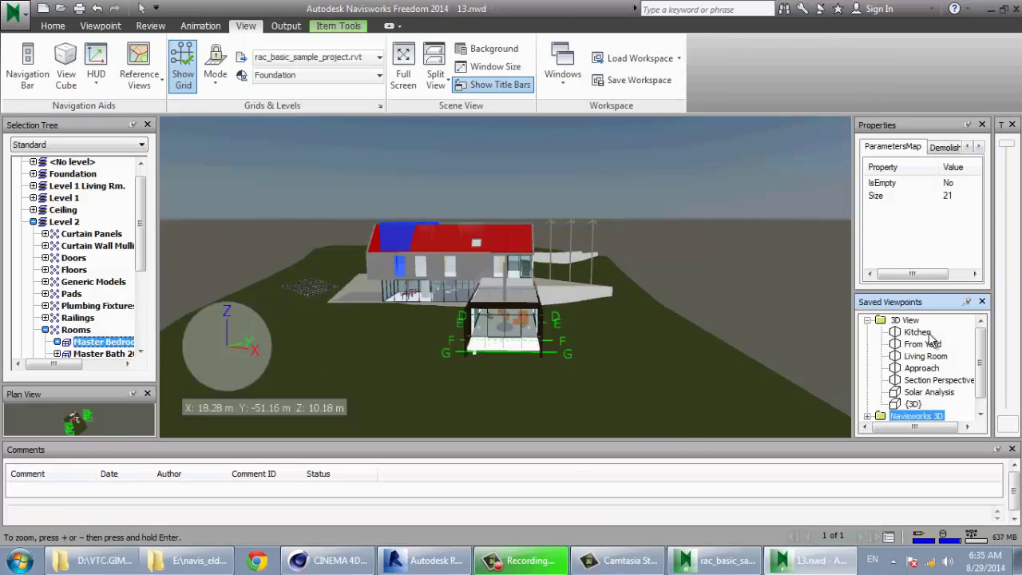
pyautogui.click(1011, 450)
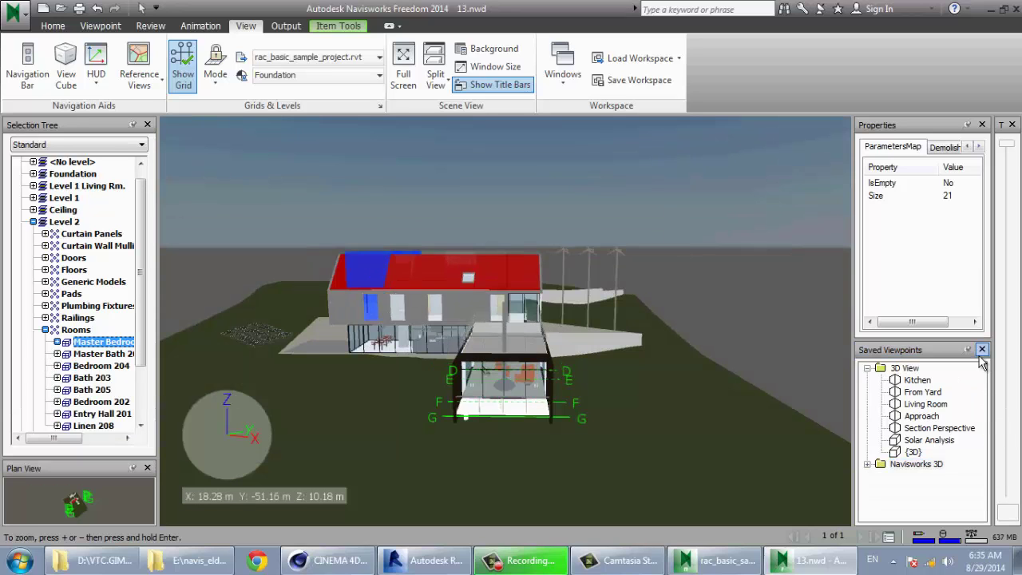
pyautogui.click(982, 125)
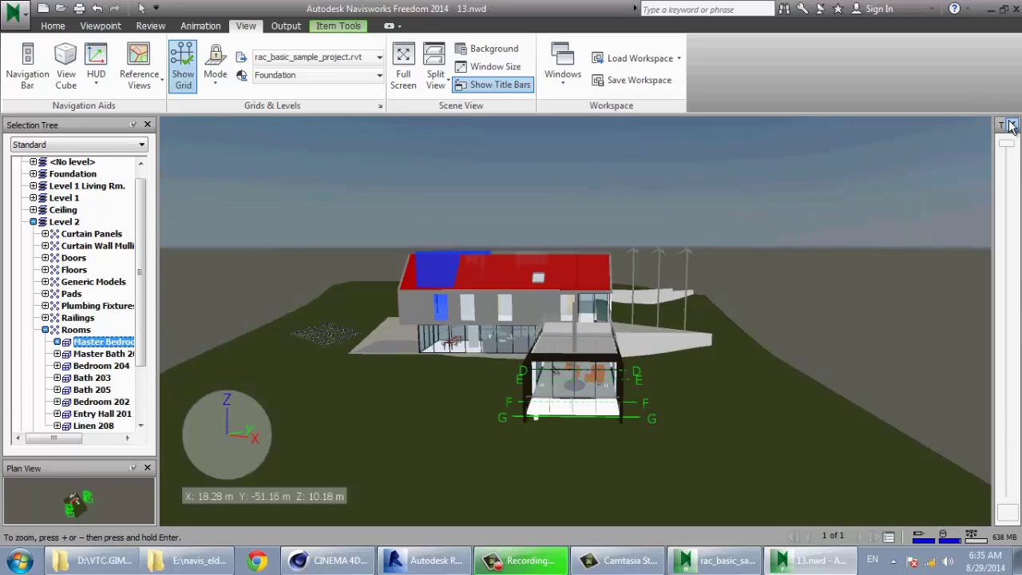
pyautogui.click(147, 467)
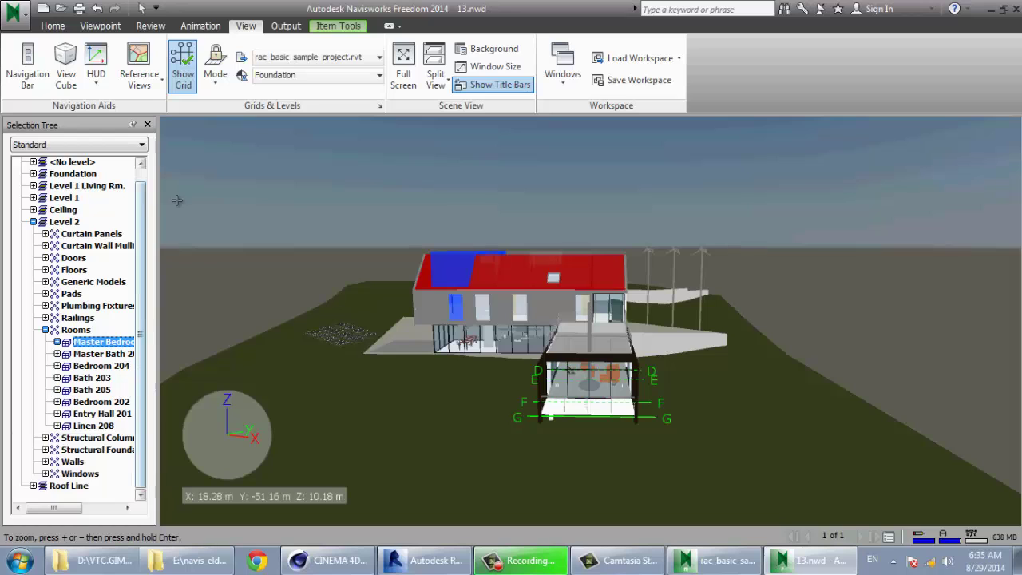
pyautogui.click(147, 124)
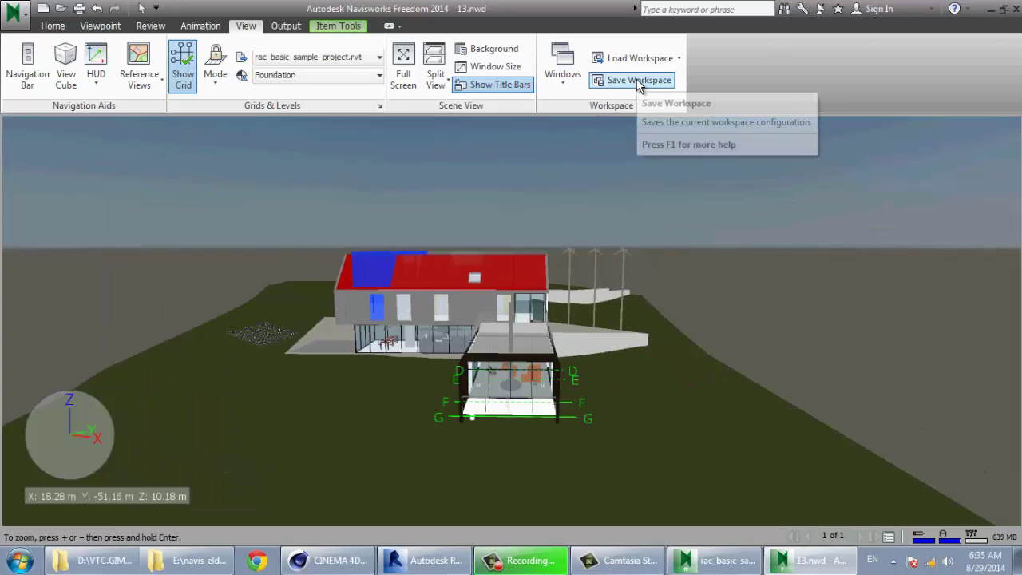
pyautogui.press('Escape')
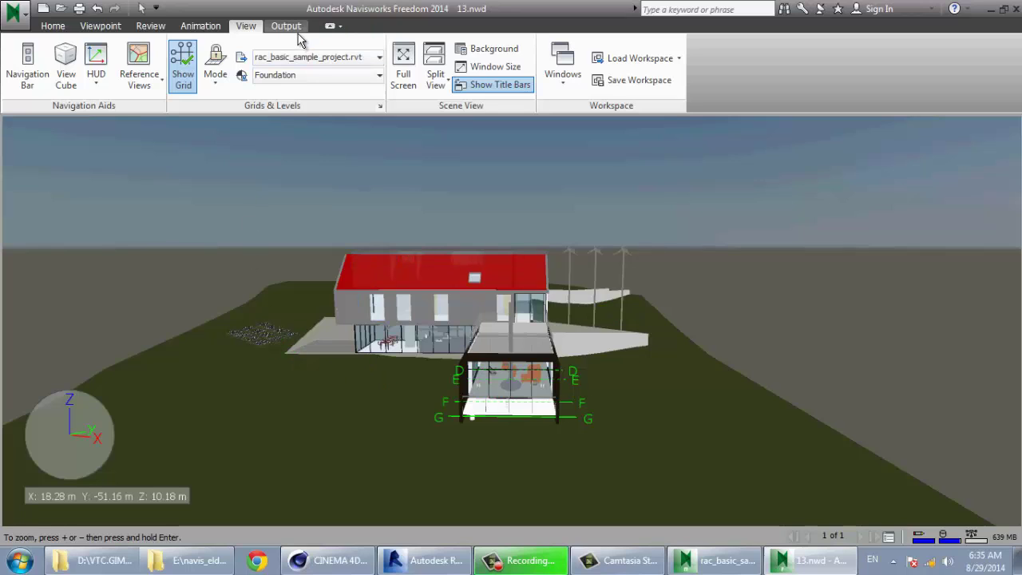
# Step: Switch to the Output tab showing Print, Print Preview and Print Settings
pyautogui.click(287, 27)
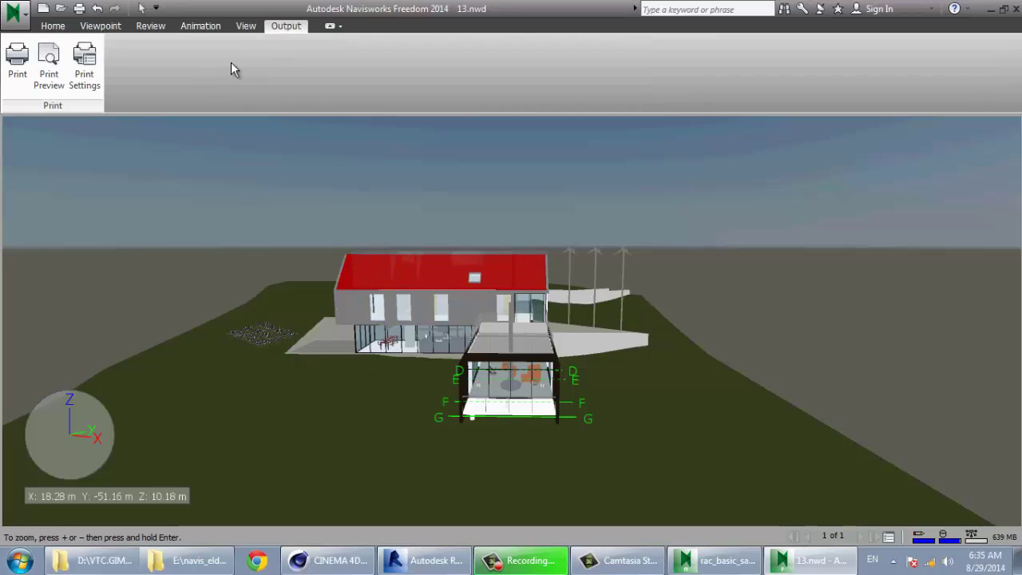